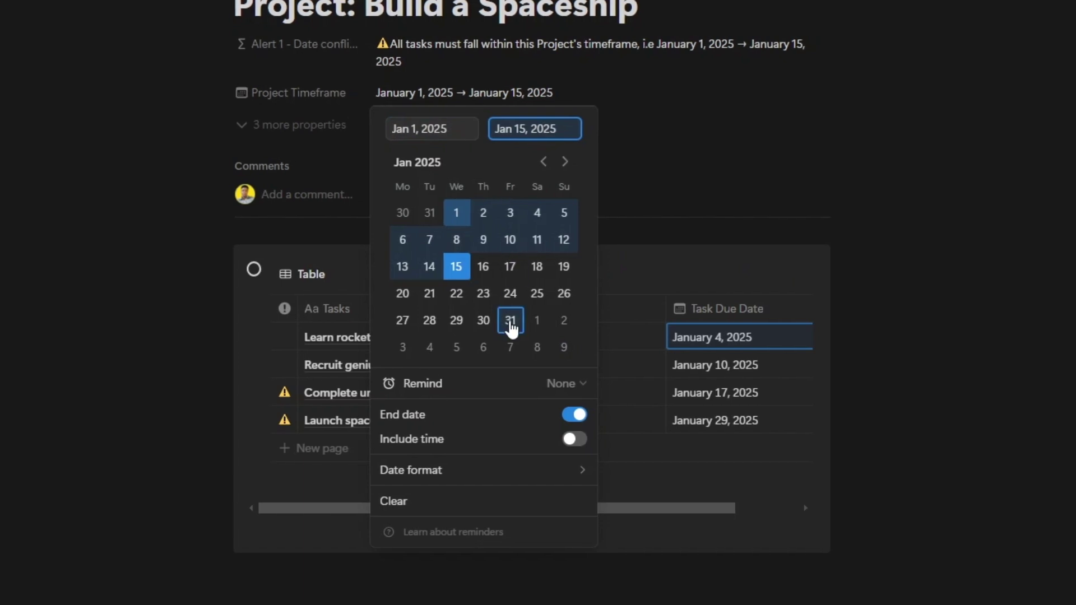
Extend the Project Timeframe of the Build a Spaceship project so it ends on January 31, 2025
{"action": "left_click", "coordinate": [512, 320]}
{"action": "left_click", "coordinate": [204, 247]}
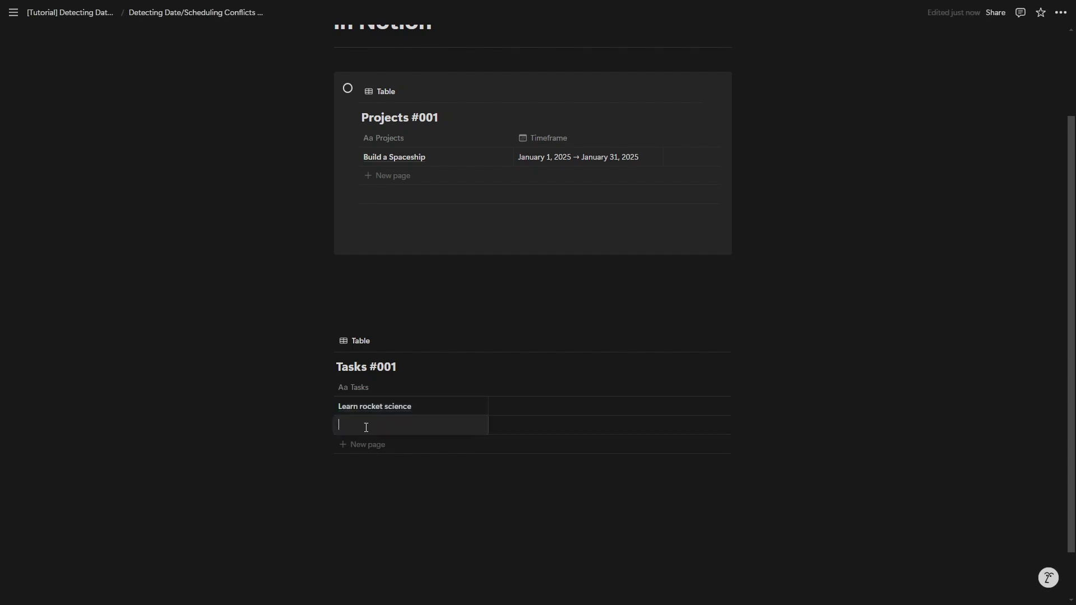
Add the tasks "Recruit genius rocket scientists and engineers" and "Complete unmanned test flight" to the Tasks #001 table
{"action": "type", "text": "rs"}
{"action": "left_click", "coordinate": [347, 456]}
{"action": "type", "text": "Complete unmanned test flight"}
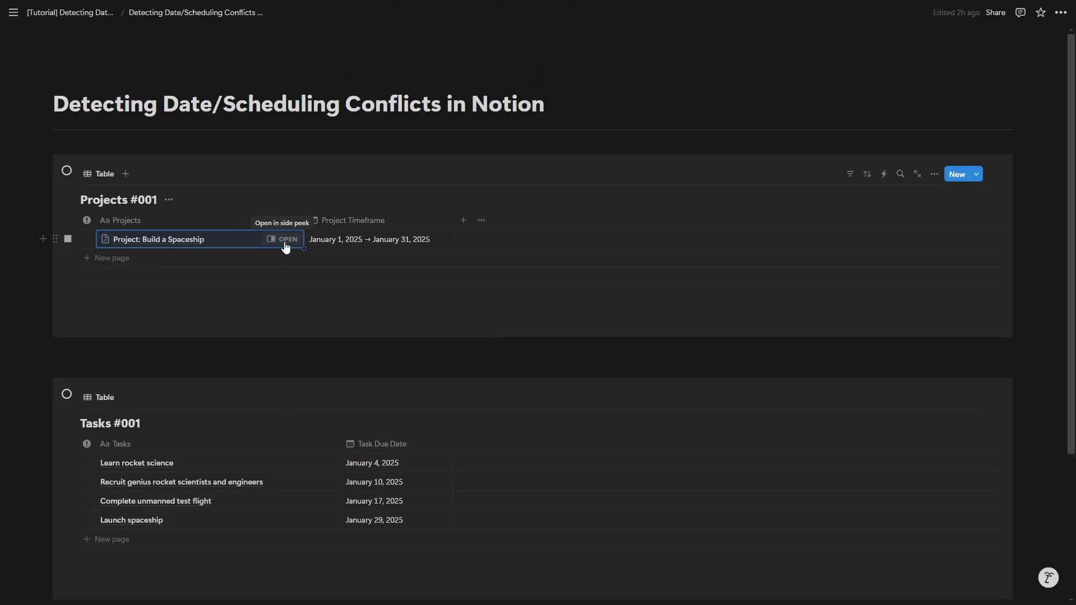
Open the "Project: Build a Spaceship" entry as a full page
{"action": "left_click", "coordinate": [283, 241]}
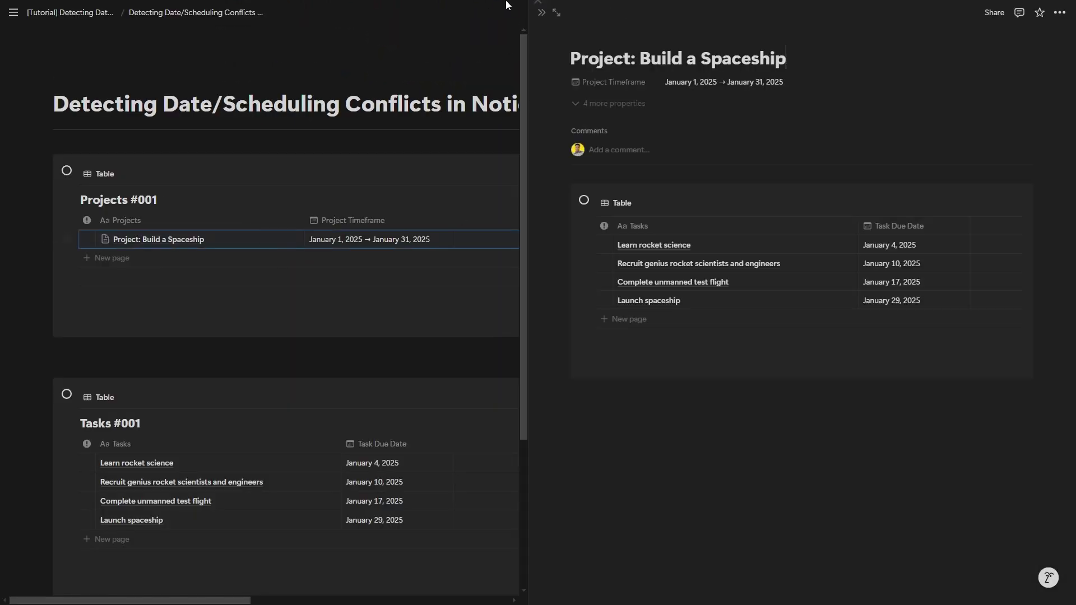
{"action": "left_click", "coordinate": [557, 15]}
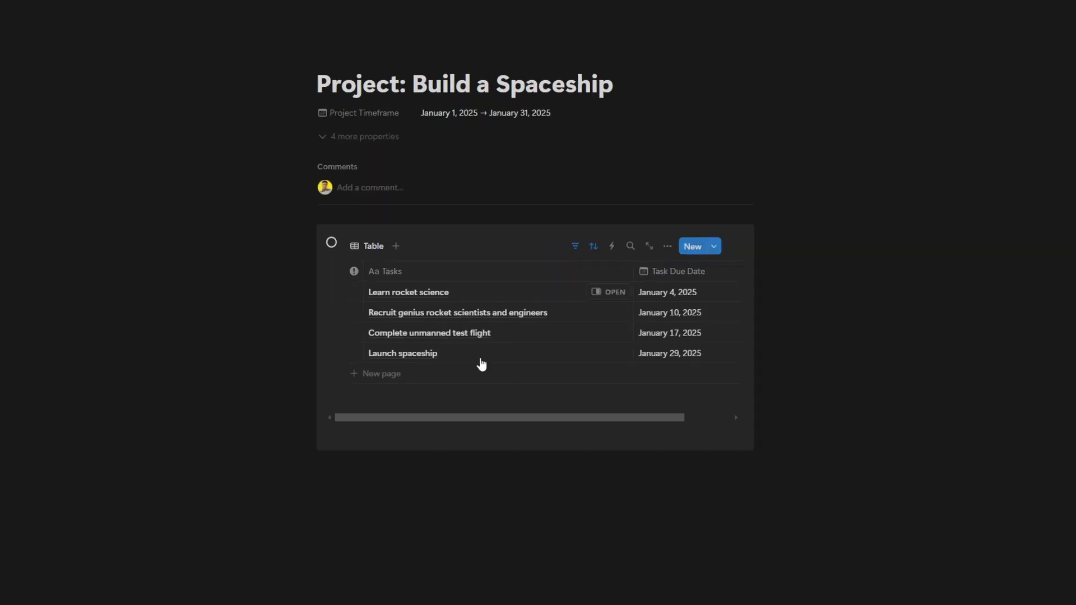
Set the due date of the "Learn rocket science" task to December 31, 2024
{"action": "left_click", "coordinate": [719, 290]}
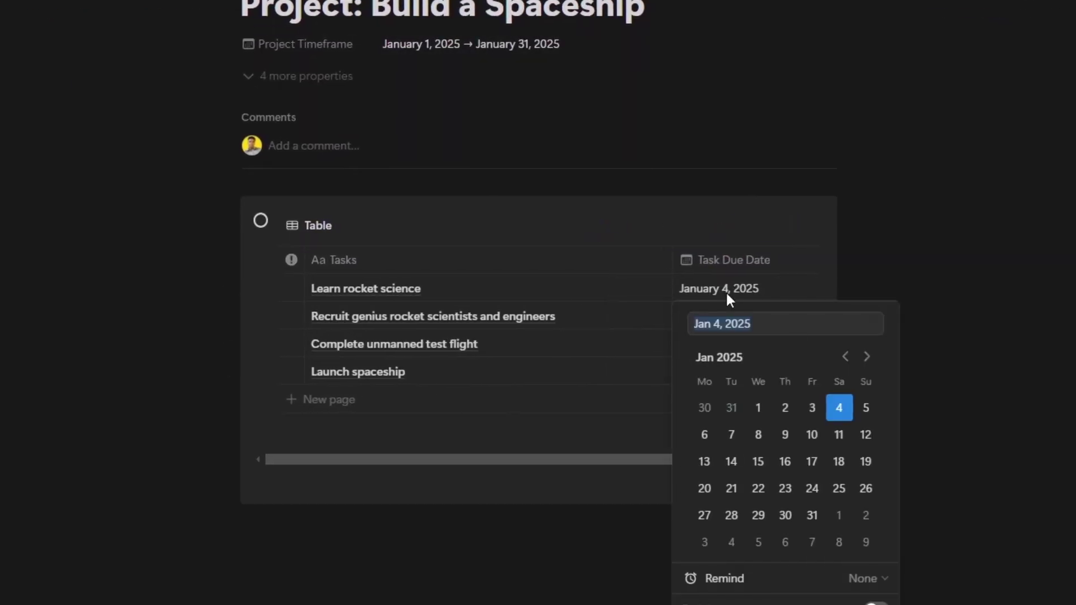
{"action": "left_click", "coordinate": [731, 409]}
{"action": "key", "text": "Escape"}
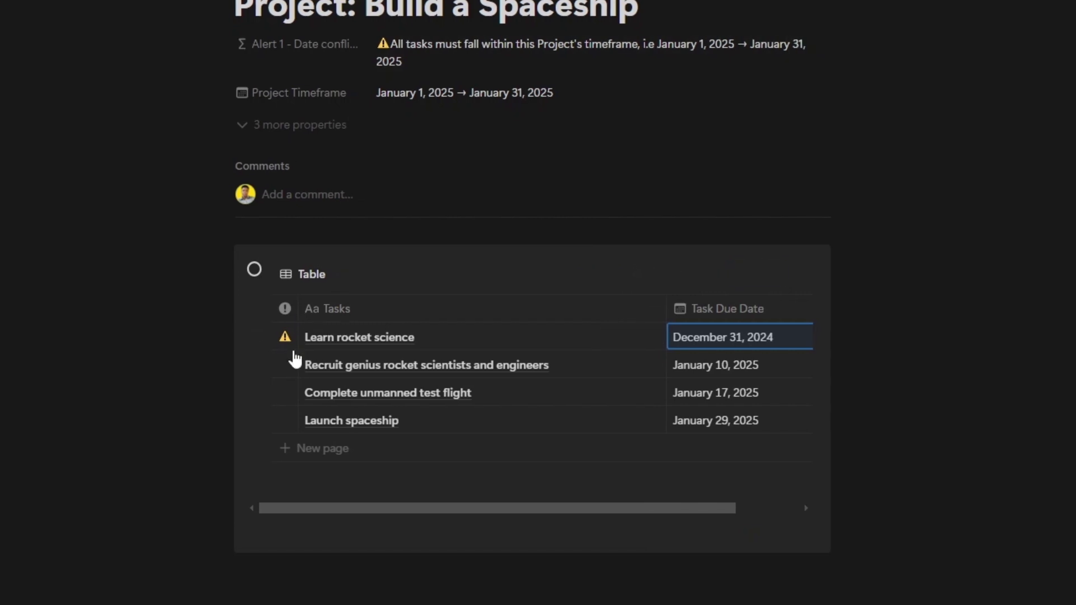
Set the due date of the "Learn rocket science" task back to January 4, 2025
{"action": "left_click", "coordinate": [725, 342]}
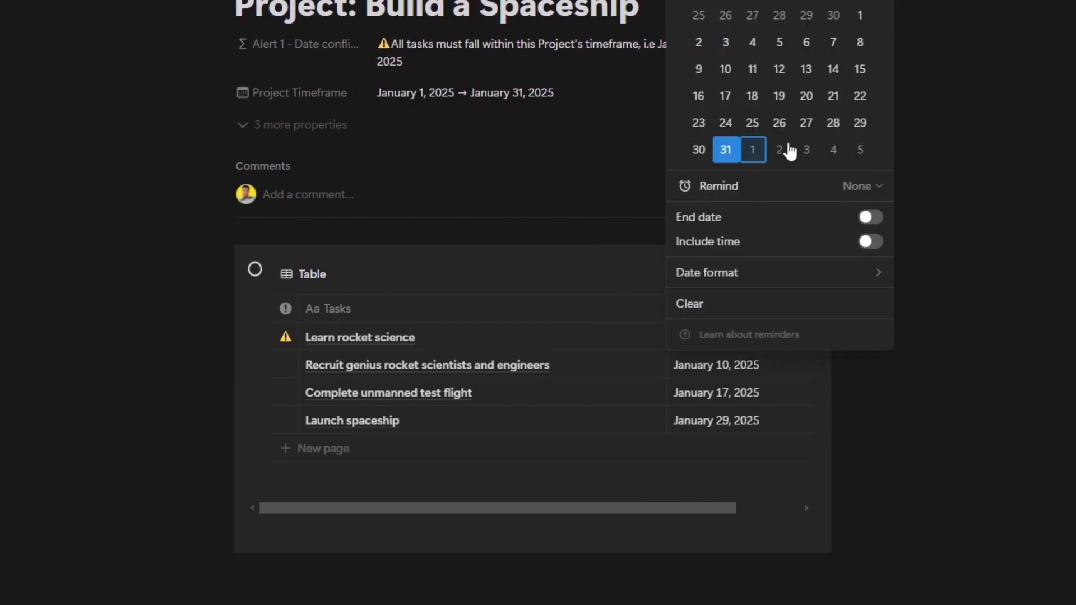
{"action": "left_click", "coordinate": [832, 149]}
{"action": "key", "text": "Escape"}
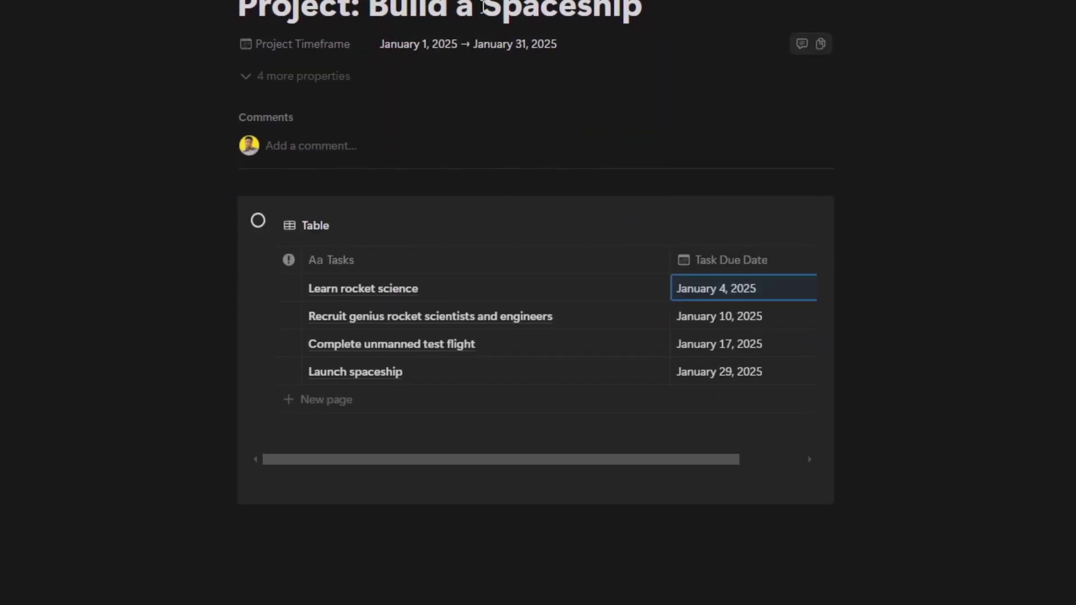
Shorten the Project Timeframe so that its end date is January 15, 2025
{"action": "left_click", "coordinate": [499, 45]}
{"action": "left_click", "coordinate": [541, 80]}
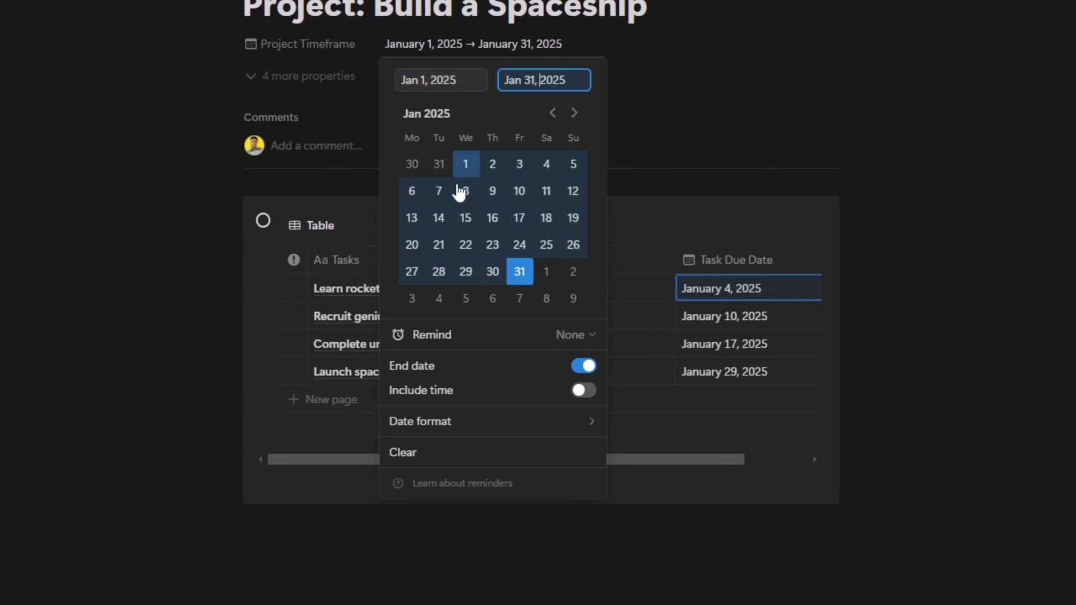
{"action": "left_click", "coordinate": [467, 218]}
{"action": "left_click", "coordinate": [22, 311]}
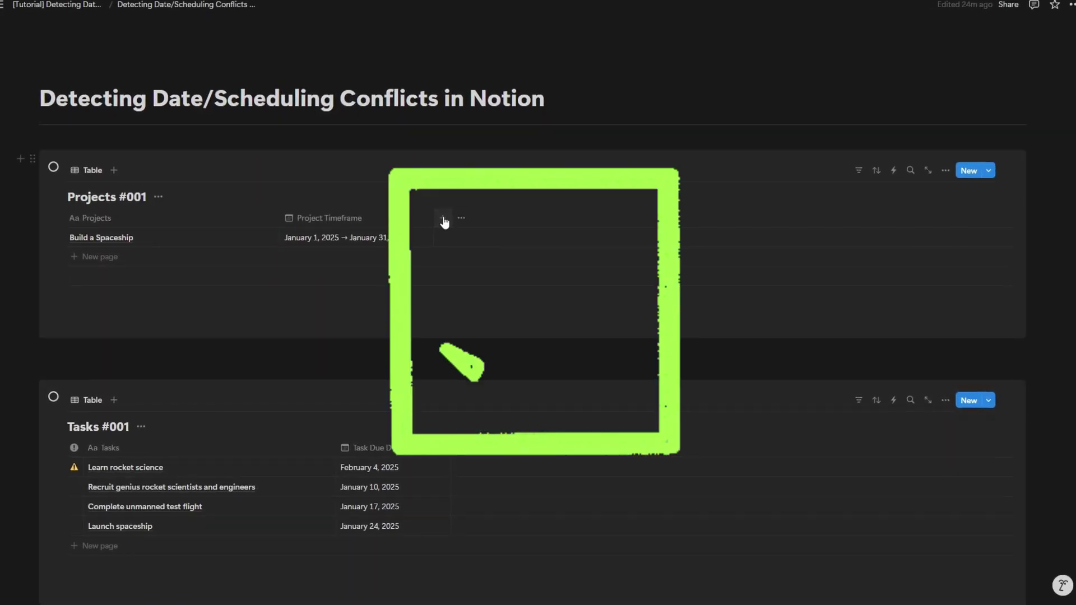
Start adding a new property to the Projects #001 table
{"action": "left_click", "coordinate": [445, 218]}
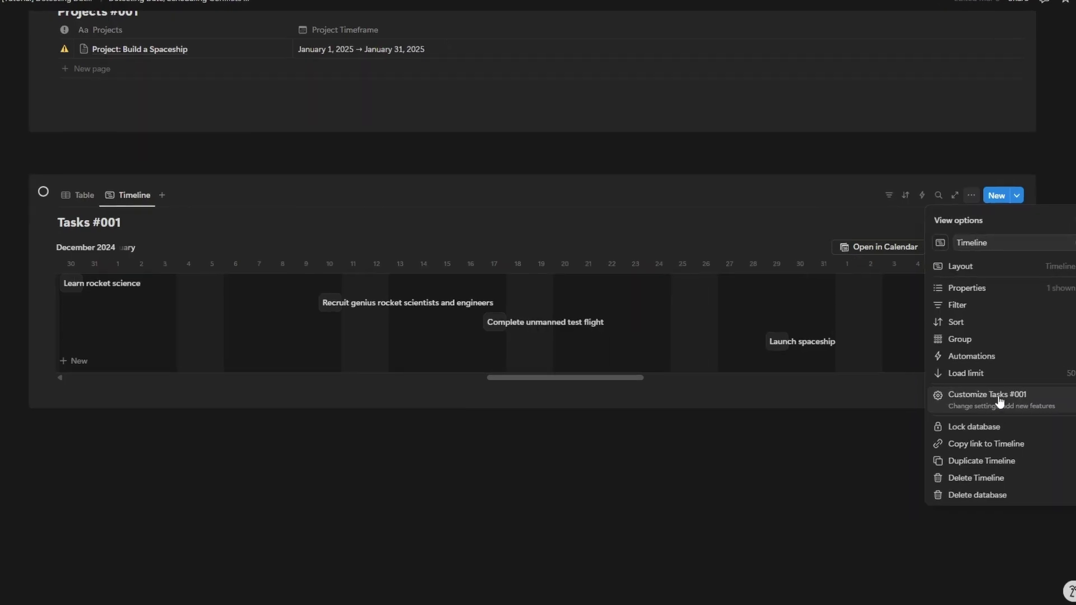
Turn on dependencies for the Tasks #001 database with dates shifting only when they overlap
{"action": "left_click", "coordinate": [999, 402]}
{"action": "left_click", "coordinate": [981, 323]}
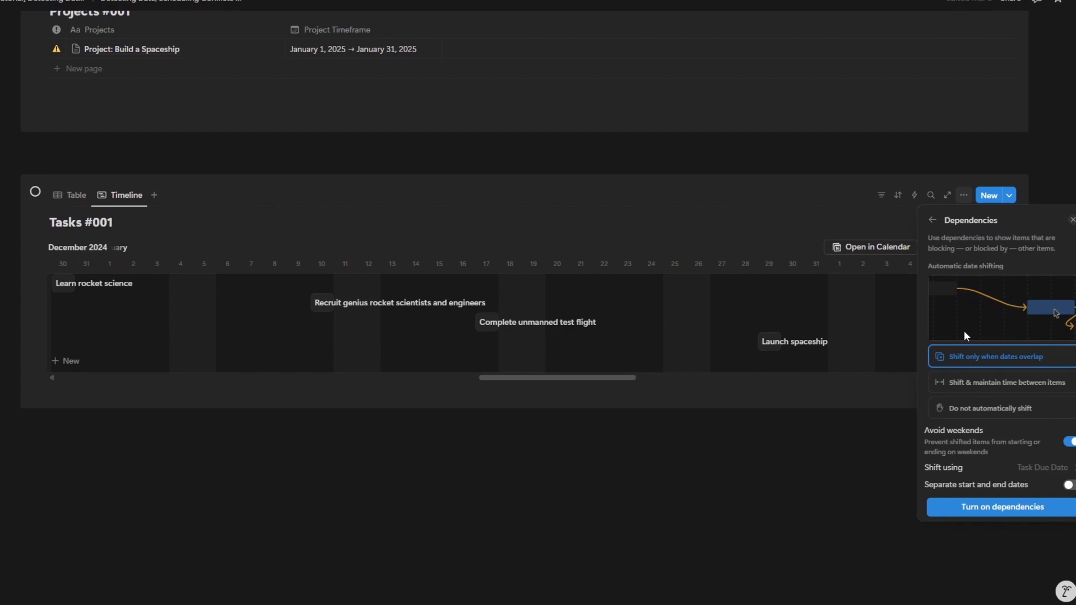
{"action": "left_click", "coordinate": [1007, 508]}
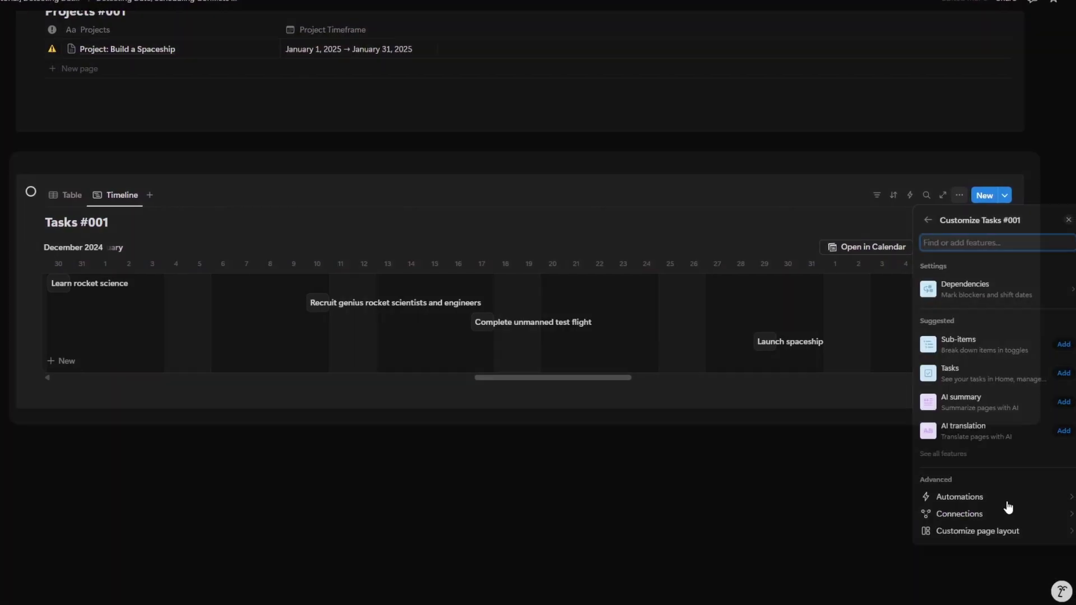
{"action": "left_click", "coordinate": [813, 448]}
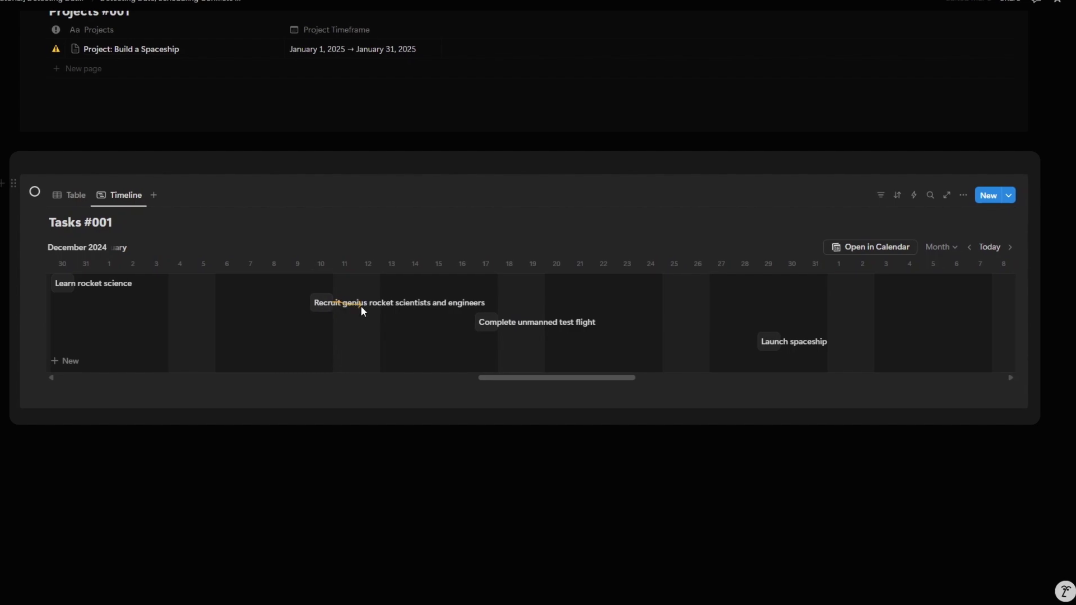
Link the timeline tasks as dependencies, from "Recruit genius rocket scientists and engineers" to "Complete unmanned test flight" to "Launch spaceship"
{"action": "left_click_drag", "start_coordinate": [473, 326], "coordinate": [480, 323]}
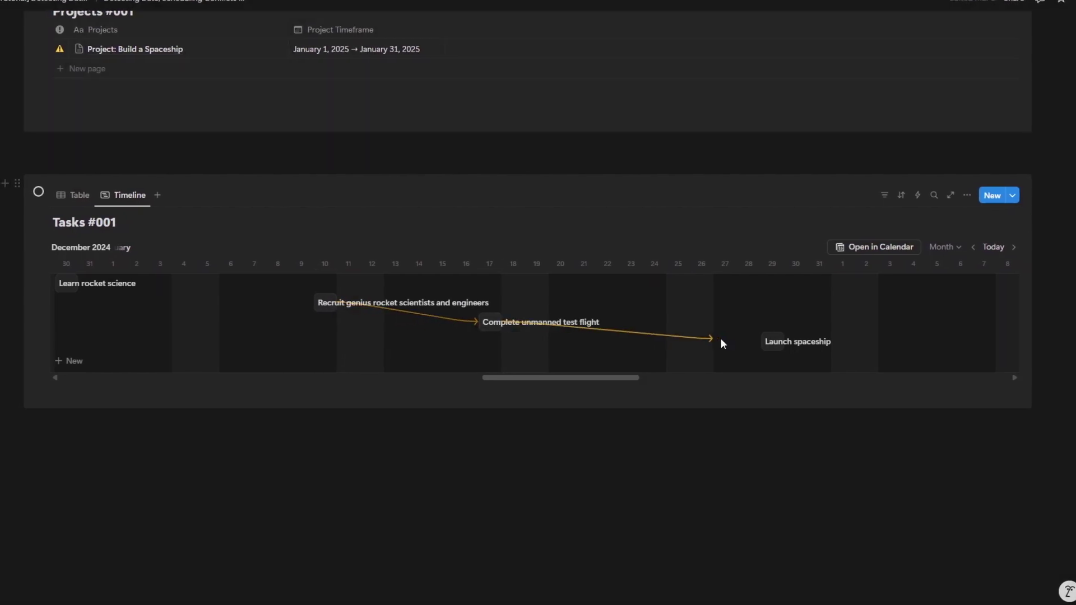
{"action": "left_click_drag", "start_coordinate": [721, 340], "coordinate": [761, 341]}
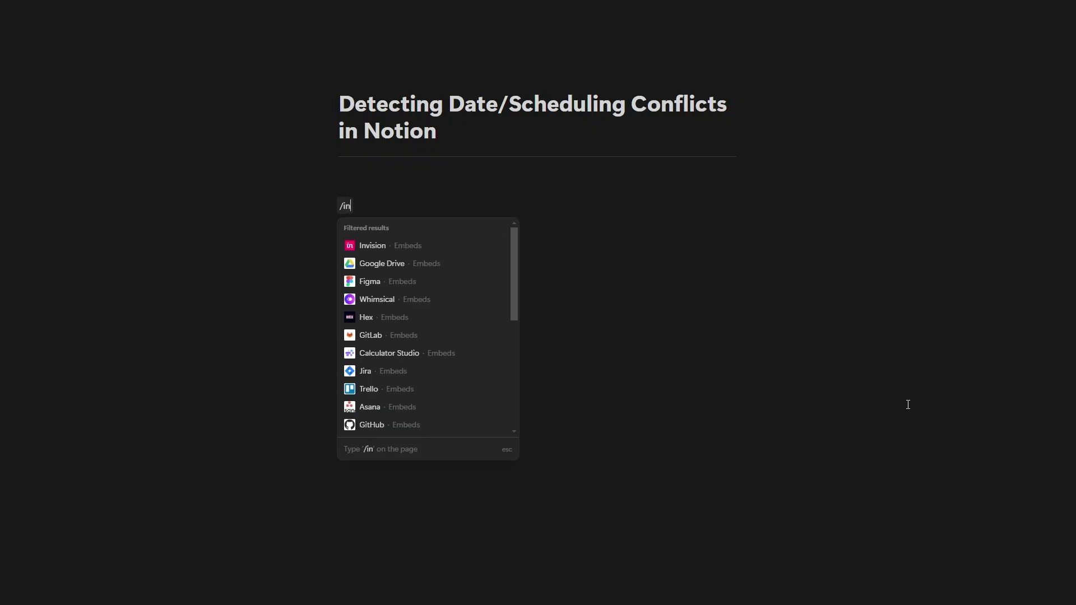
Insert an inline database below the page heading and title it "Projects #001"
{"action": "type", "text": "nl"}
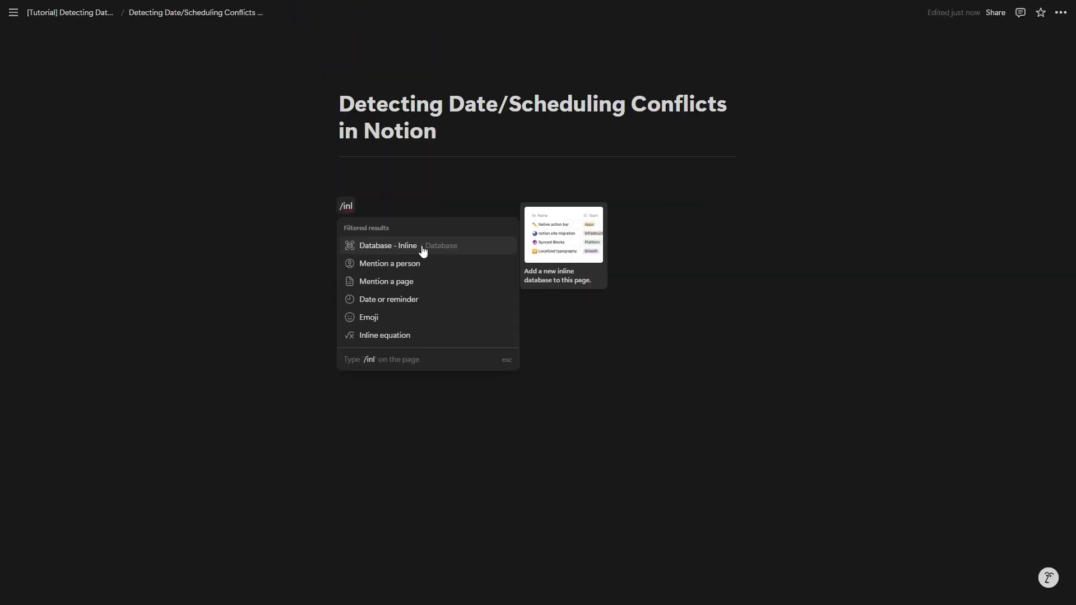
{"action": "left_click", "coordinate": [423, 250]}
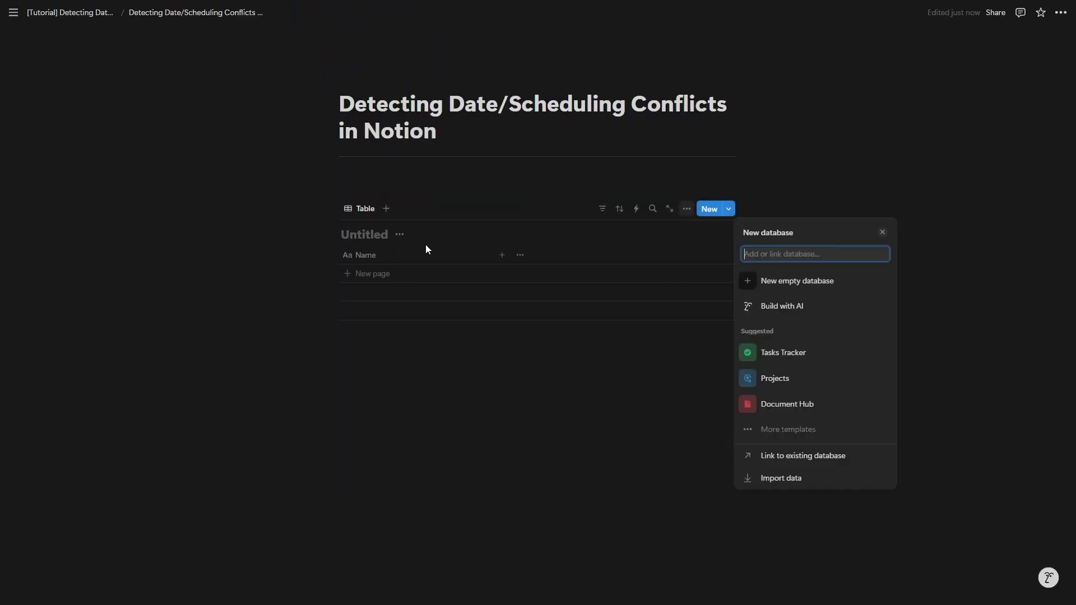
{"action": "left_click", "coordinate": [348, 238]}
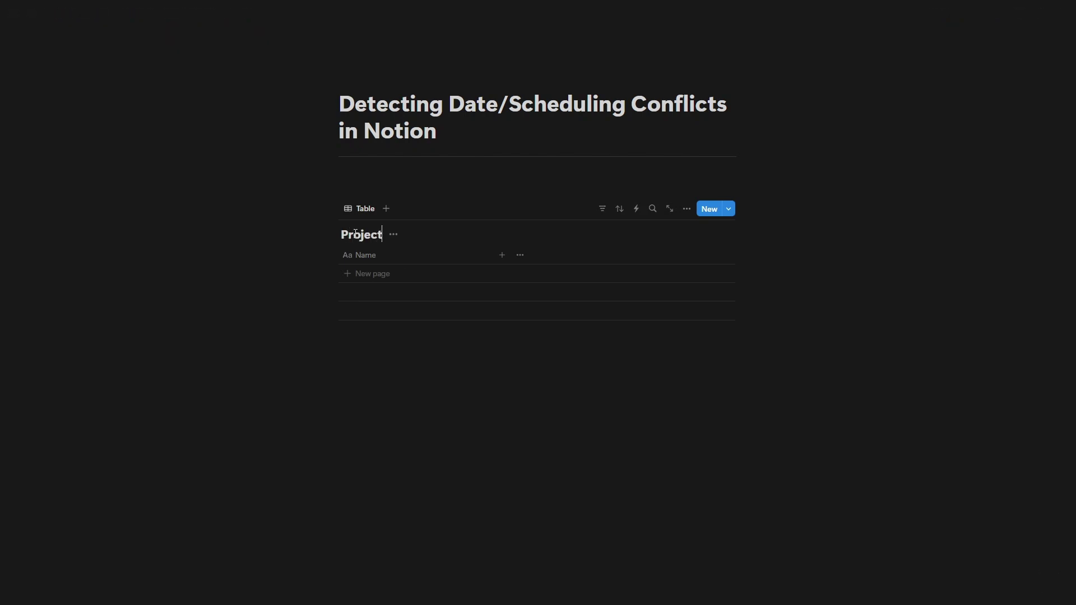
{"action": "type", "text": "Projects #01"}
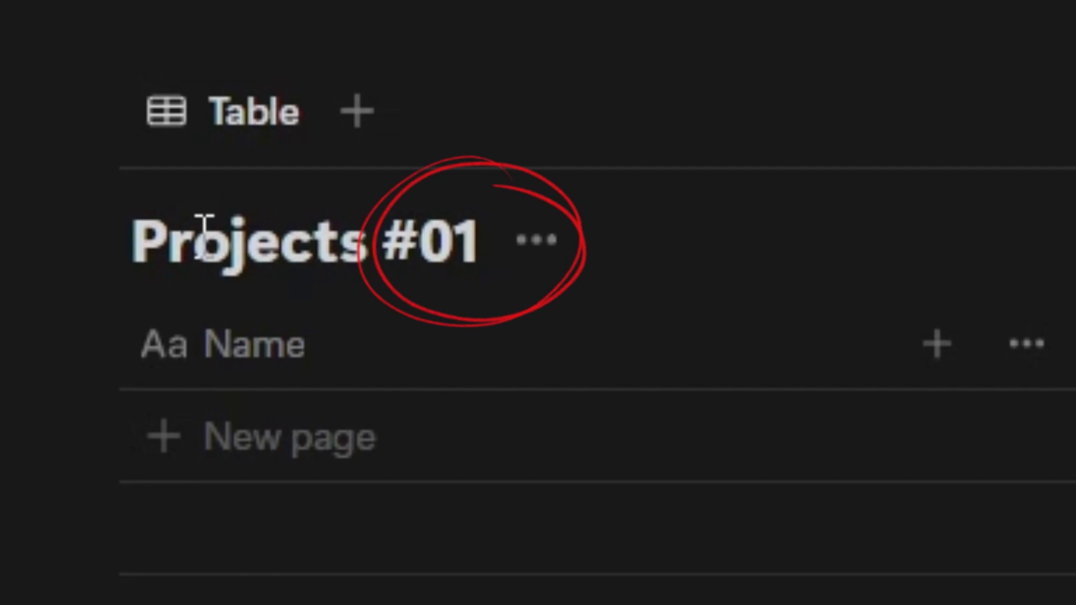
{"action": "key", "text": "BackSpace"}
{"action": "type", "text": "01"}
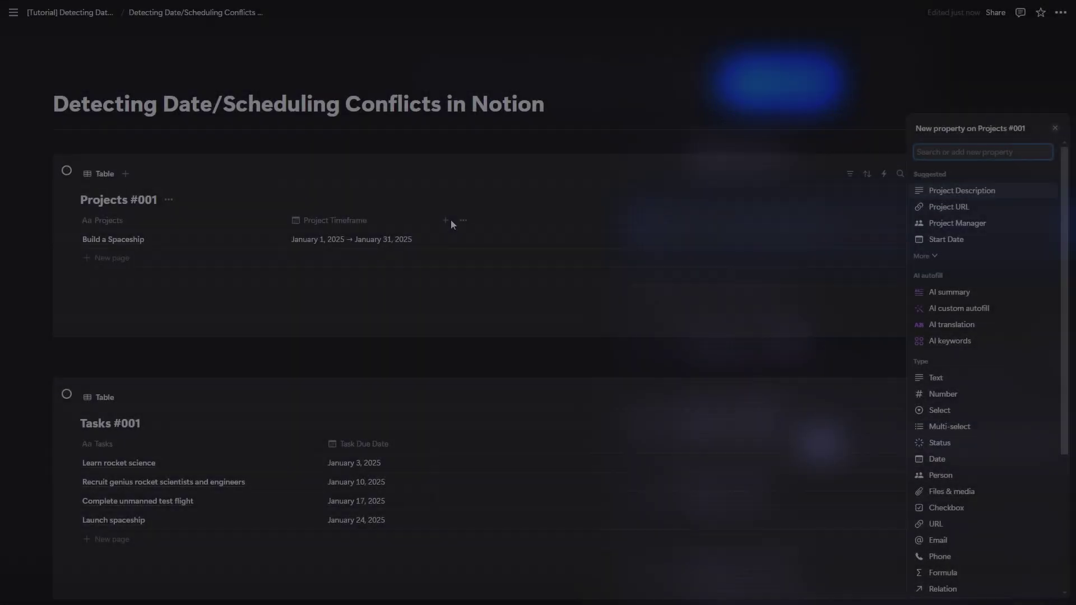
Choose Relation as the type of the new property on Projects #001
{"action": "type", "text": "rela"}
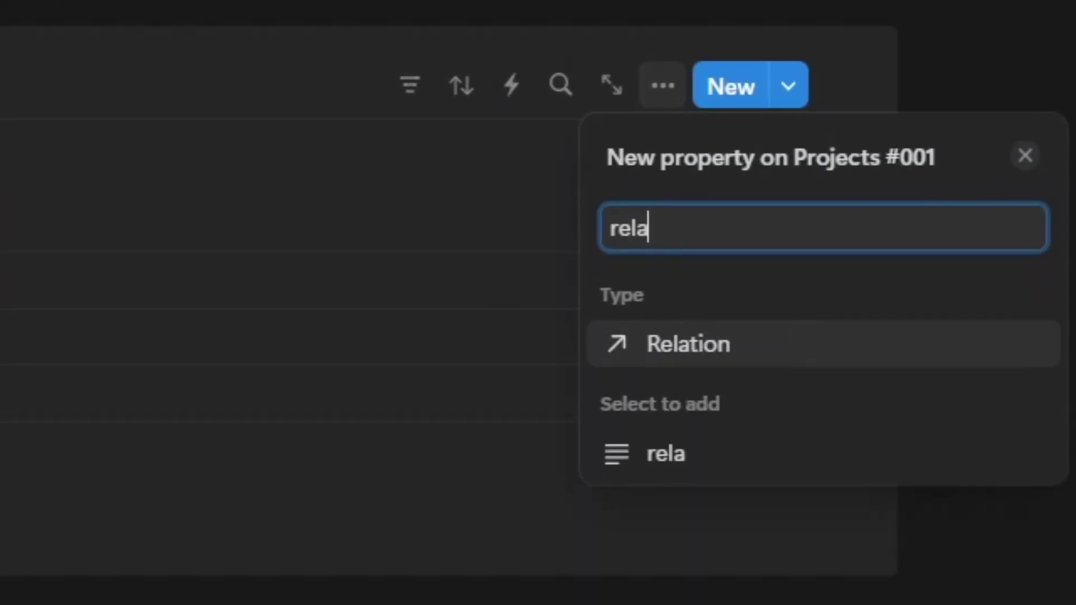
{"action": "left_click", "coordinate": [771, 358]}
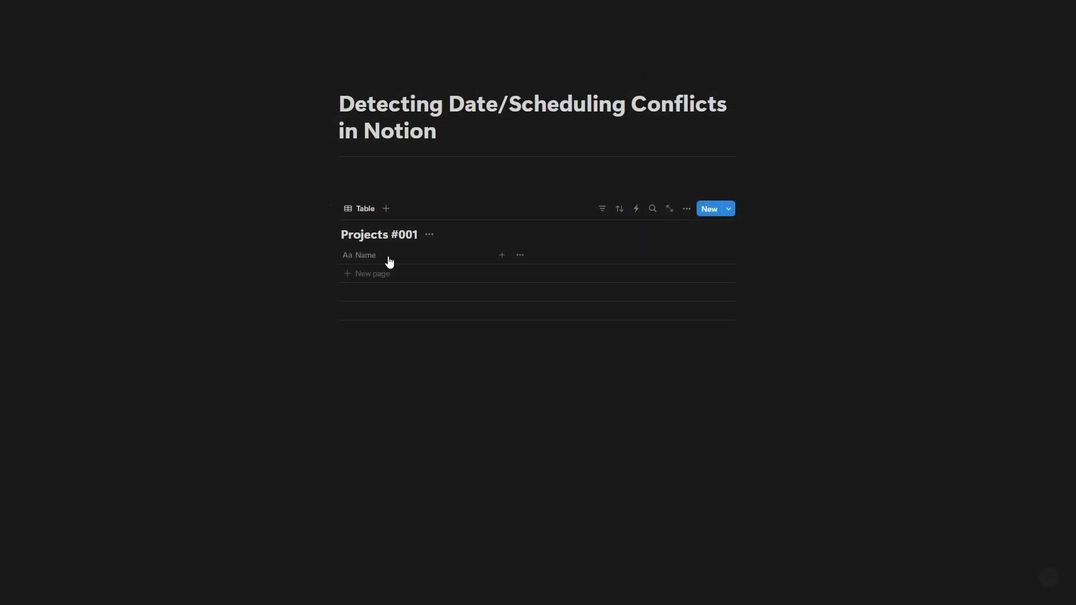
Rename the Name column of the Projects #001 table to "Projects"
{"action": "left_click", "coordinate": [385, 256]}
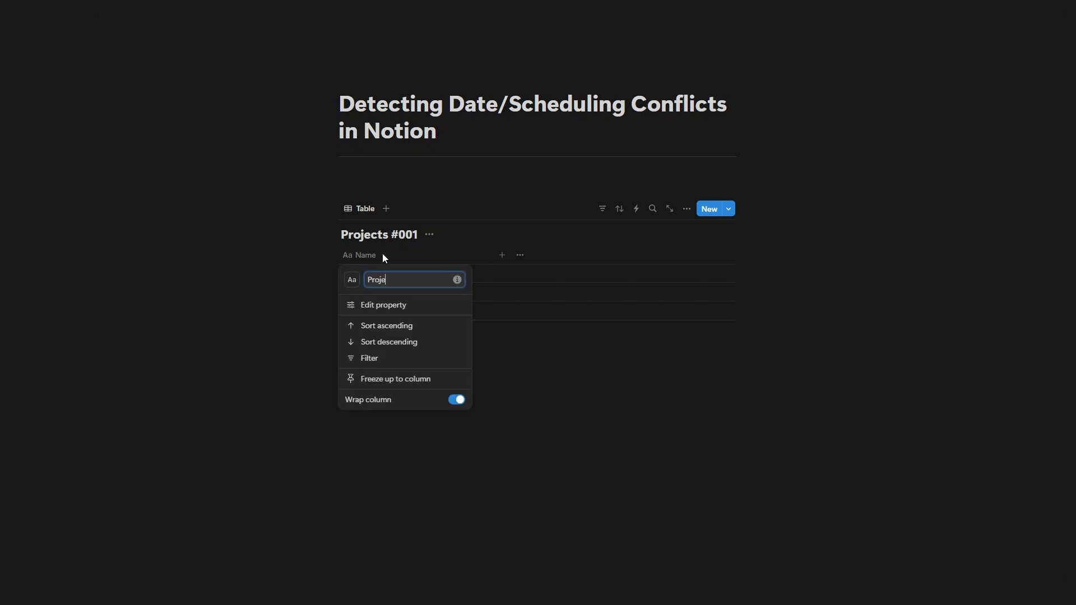
{"action": "left_click", "coordinate": [413, 184]}
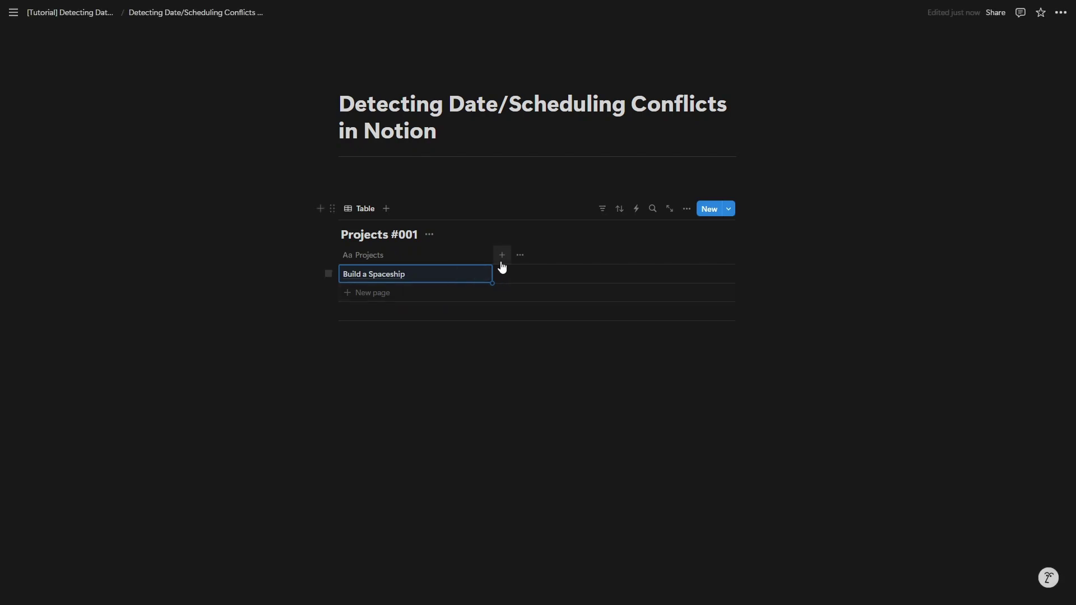
Add a Date property named "Timeframe" to the Projects #001 table
{"action": "left_click", "coordinate": [502, 256]}
{"action": "type", "text": "date"}
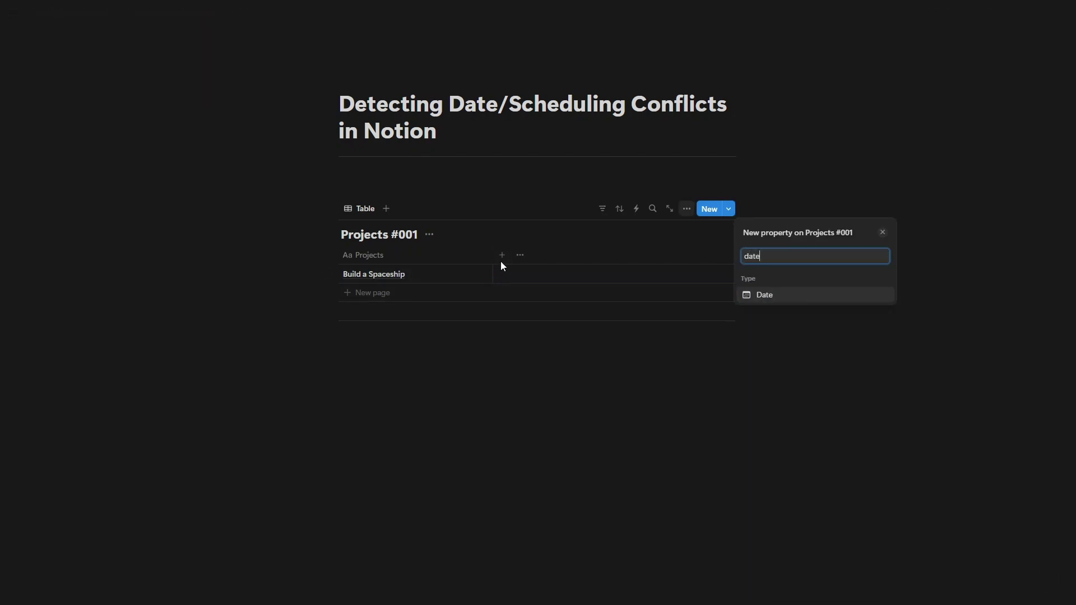
{"action": "left_click", "coordinate": [799, 297]}
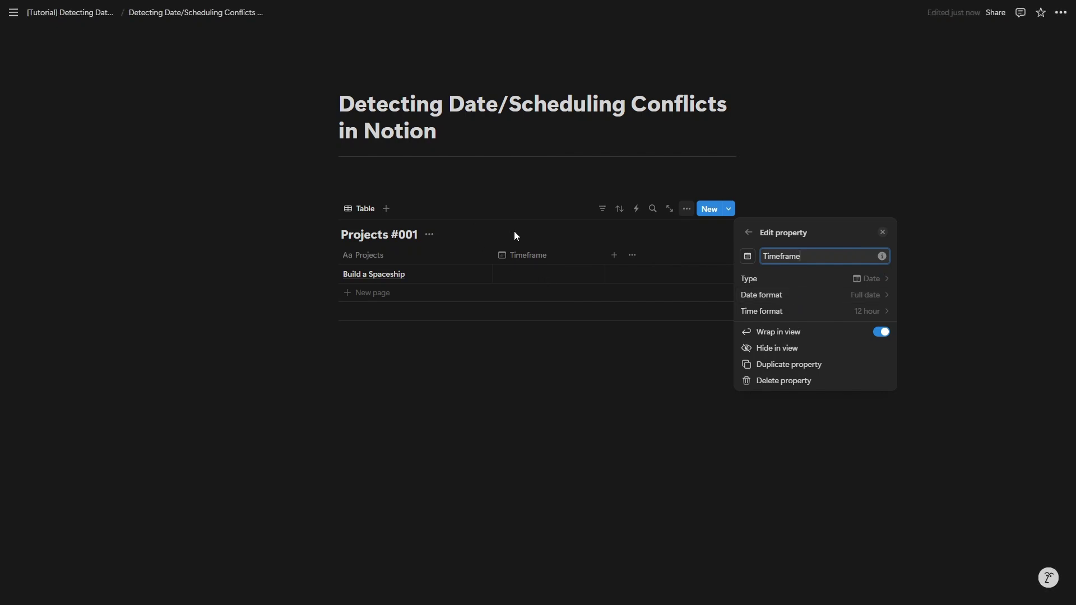
{"action": "key", "text": "Escape"}
Set the Build a Spaceship timeframe to January 1 through January 31, 2025, and widen the column to fit it on one line
{"action": "left_click", "coordinate": [537, 273]}
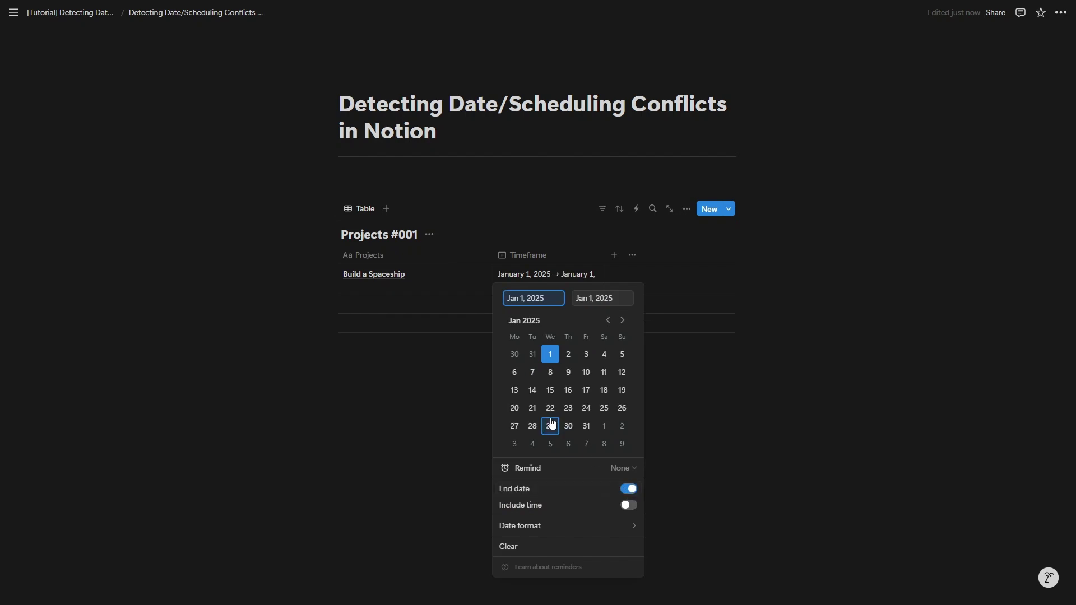
{"action": "left_click", "coordinate": [585, 427]}
{"action": "key", "text": "Escape"}
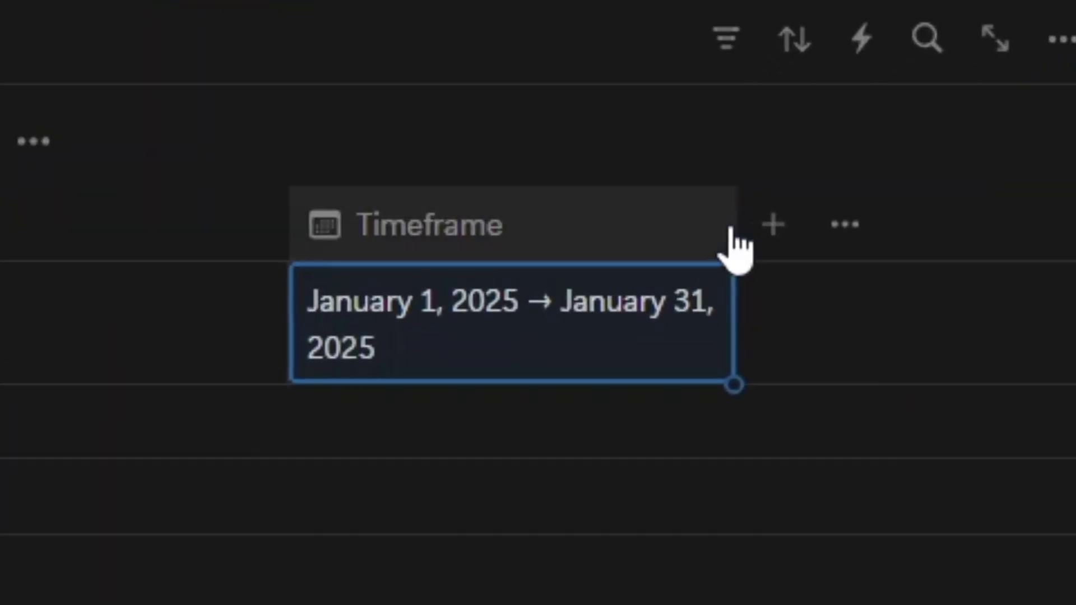
{"action": "left_click_drag", "start_coordinate": [736, 224], "coordinate": [890, 224]}
Insert a callout above the Projects #001 database and move the database into it
{"action": "left_click", "coordinate": [371, 190]}
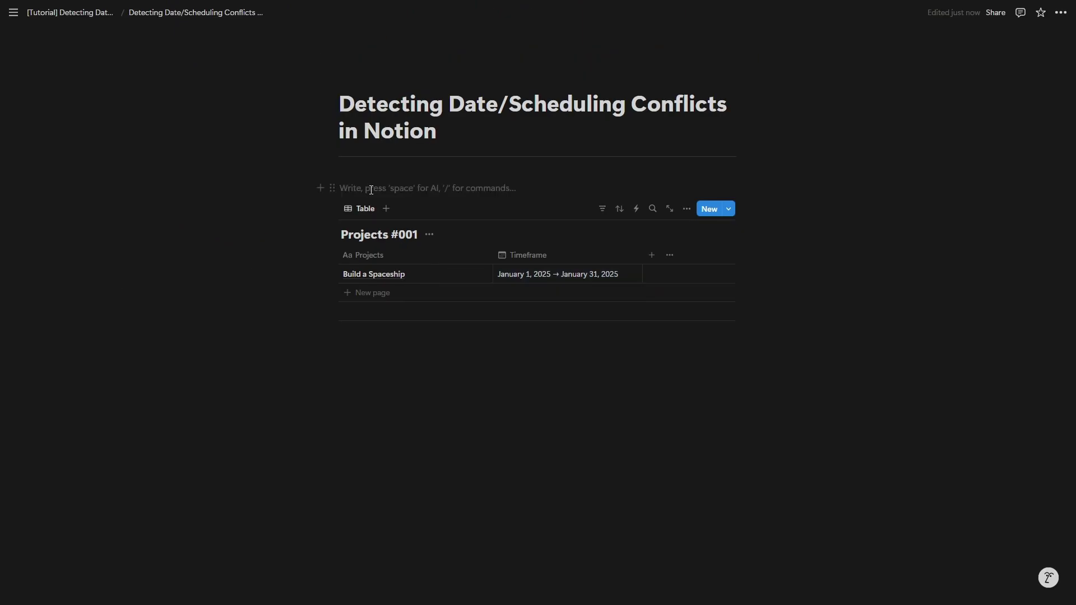
{"action": "type", "text": "/call"}
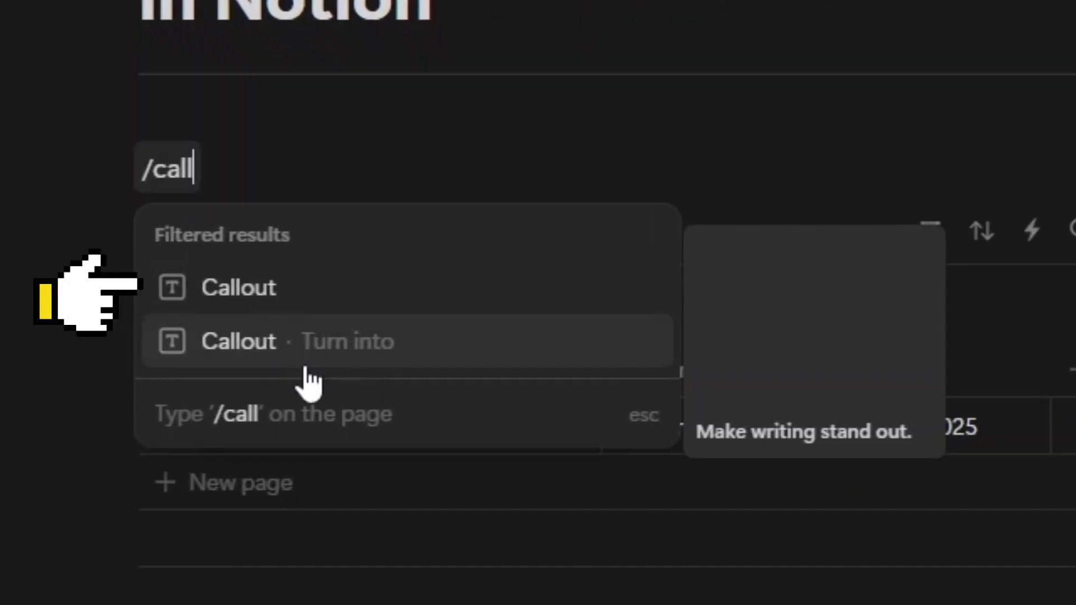
{"action": "left_click", "coordinate": [346, 298]}
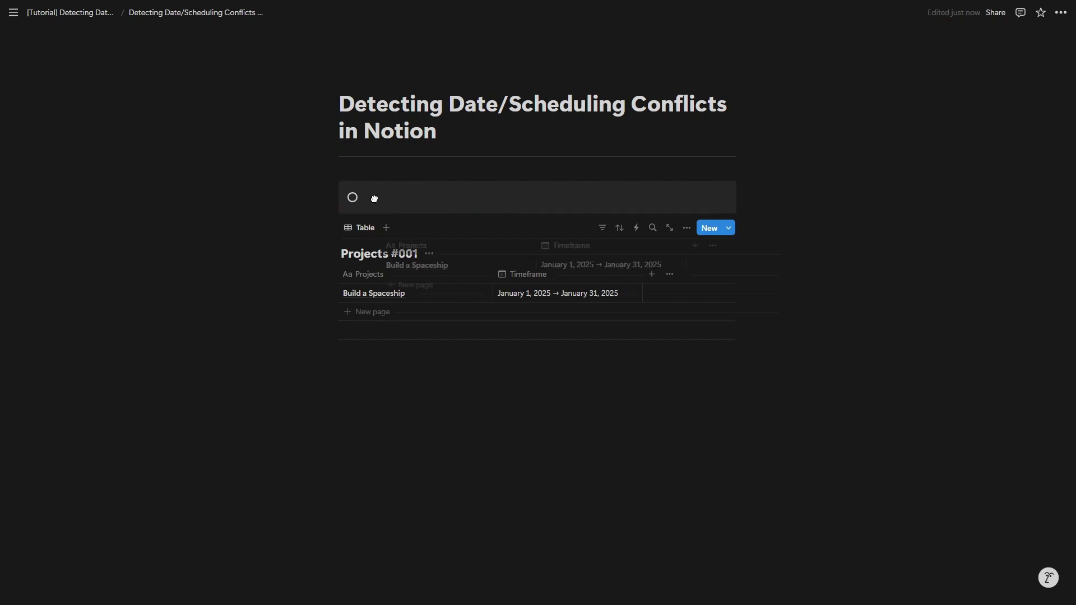
{"action": "left_click_drag", "start_coordinate": [376, 198], "coordinate": [376, 197]}
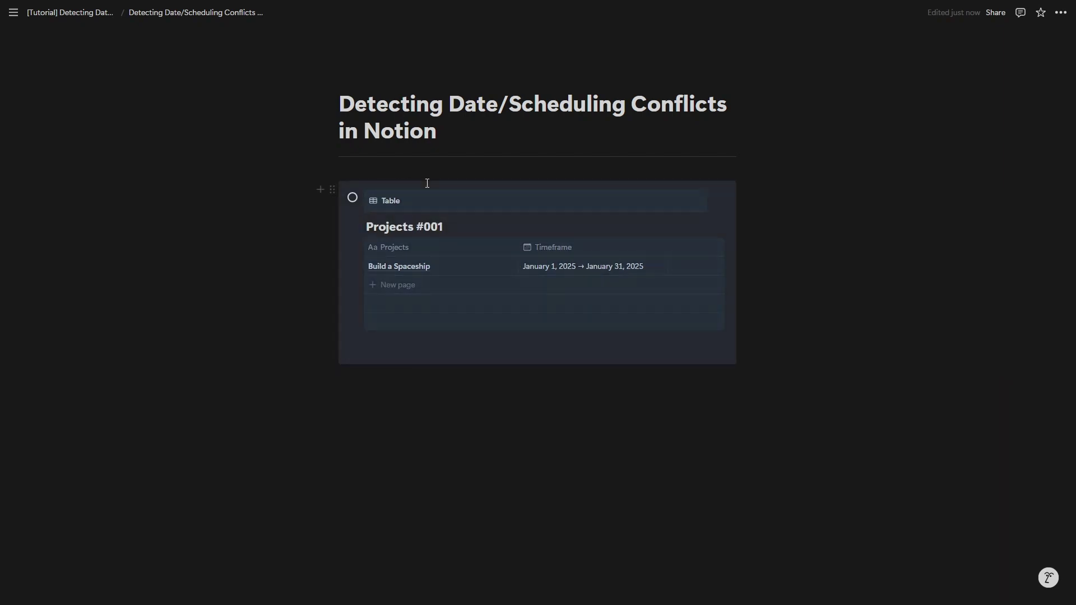
Add a new empty inline database titled "Tasks #001" below the Projects callout and rename its Name column to "Tasks"
{"action": "left_click", "coordinate": [413, 377]}
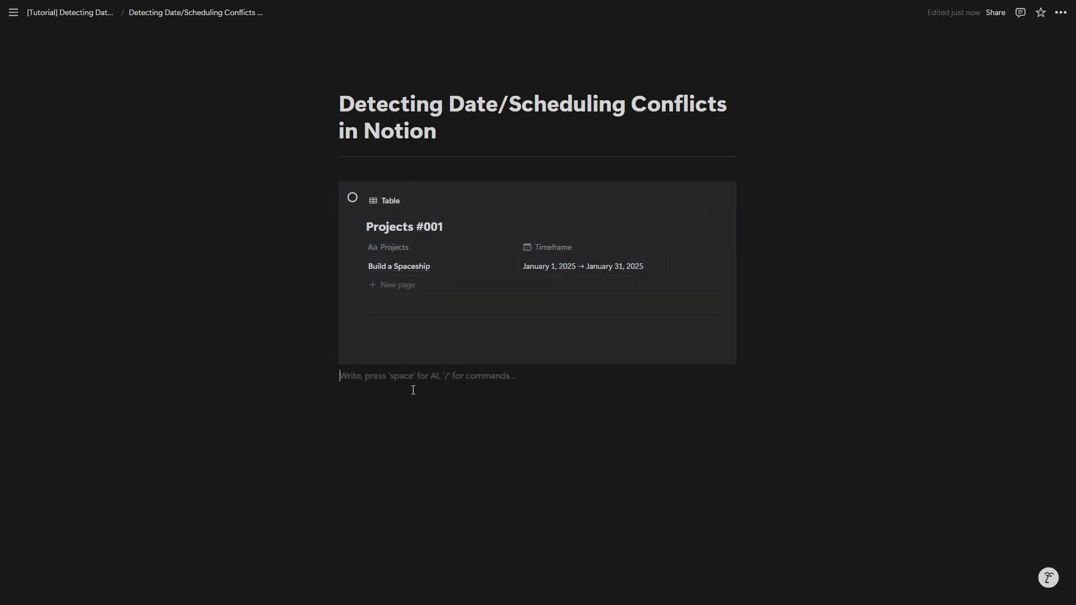
{"action": "left_click", "coordinate": [393, 412]}
{"action": "type", "text": "/inli"}
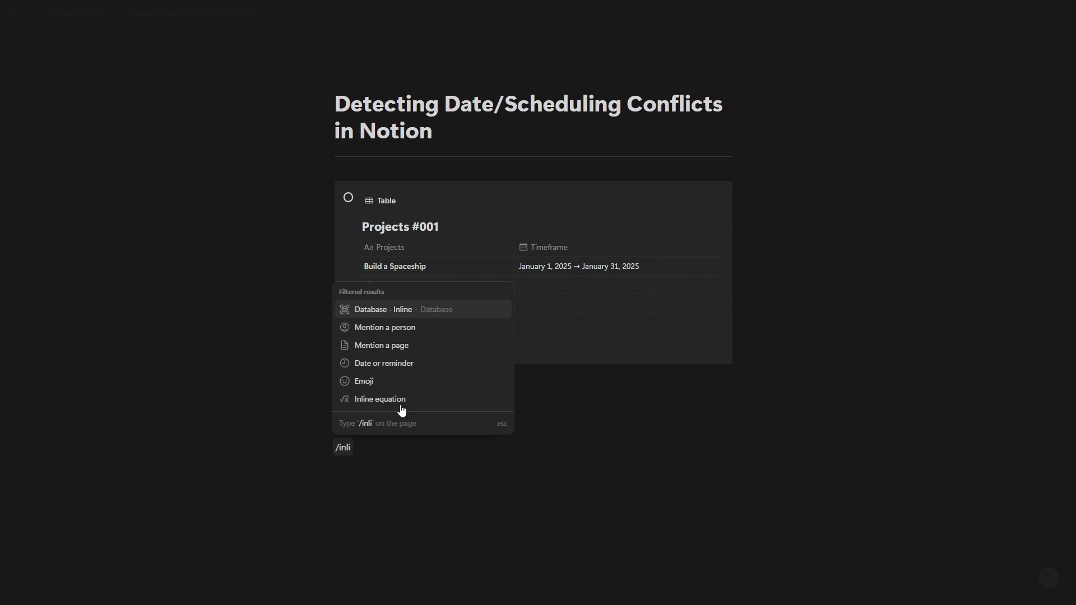
{"action": "left_click", "coordinate": [403, 311]}
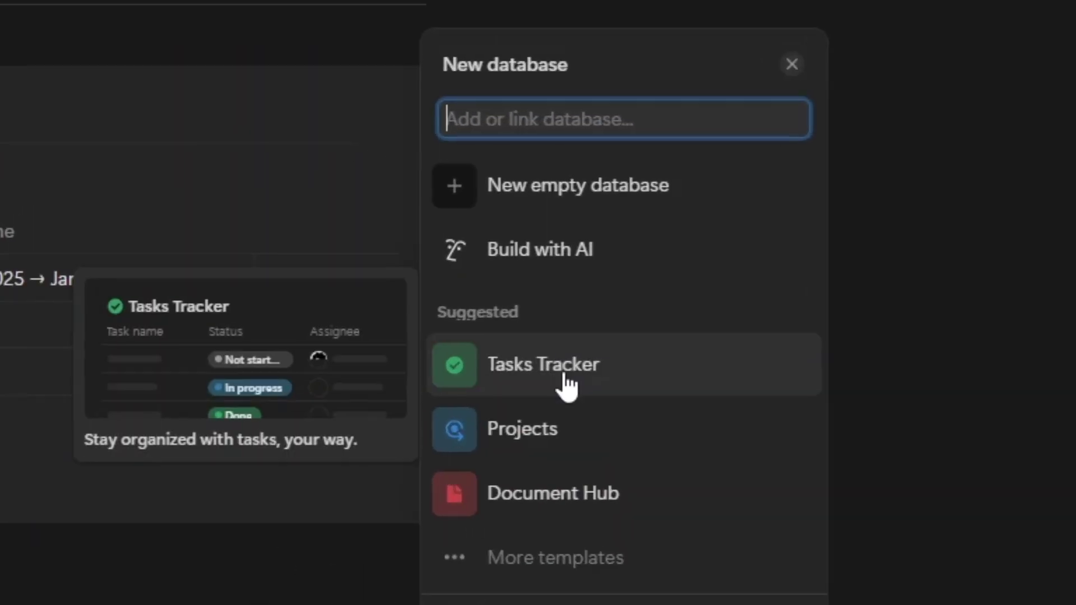
{"action": "left_click", "coordinate": [622, 186]}
{"action": "type", "text": "Tasks #001"}
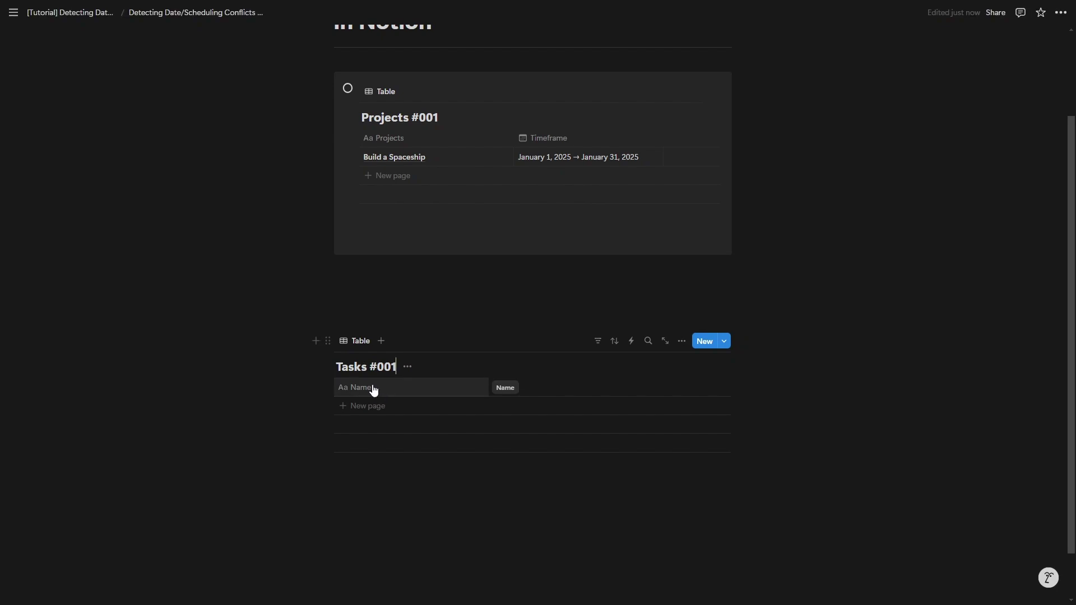
{"action": "left_click", "coordinate": [374, 388]}
{"action": "type", "text": "Tasks"}
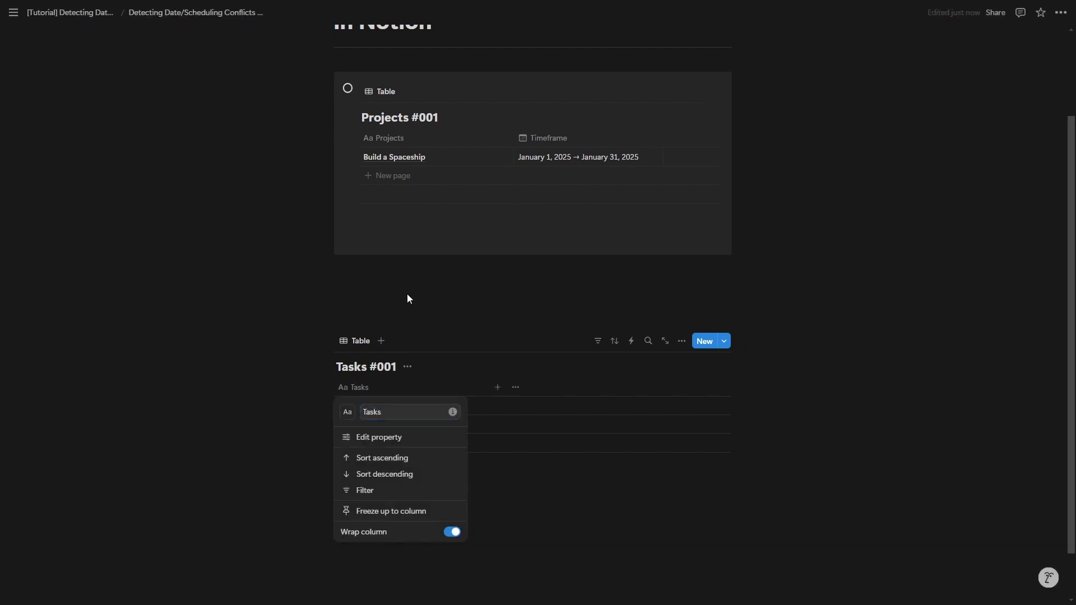
Add the tasks "Learn rocket science", "Recruit genius rocket scientists and engineers" and "Complete unmanned test flight" to Tasks #001, plus a fourth row
{"action": "left_click", "coordinate": [382, 407]}
{"action": "type", "text": "Learn rocket science"}
{"action": "left_click", "coordinate": [366, 426]}
{"action": "type", "text": "Recruit genius rocket scientis"}
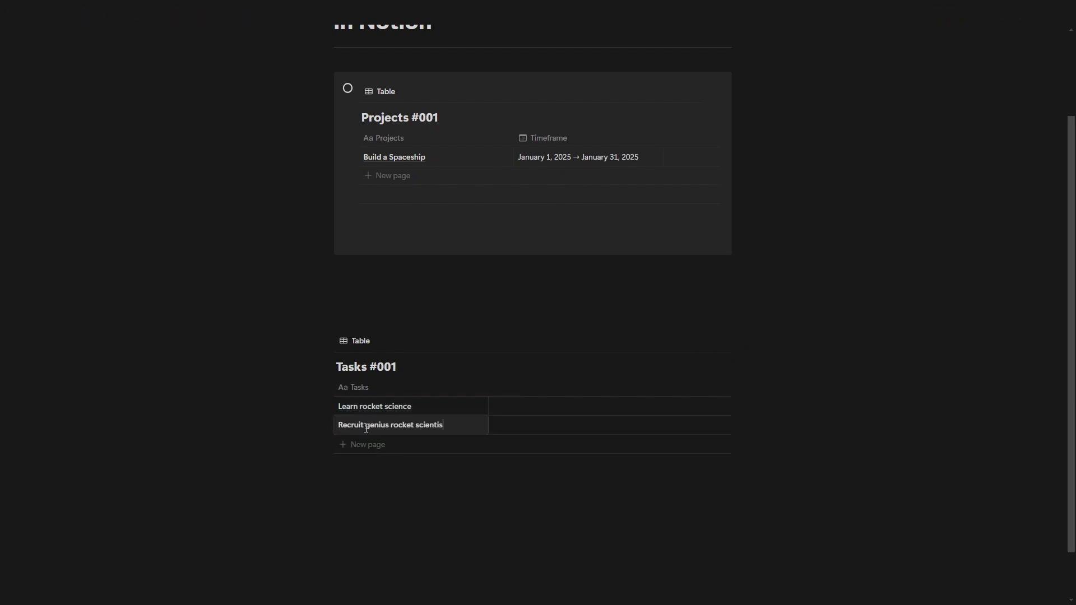
{"action": "type", "text": "ts and engineers"}
{"action": "left_click", "coordinate": [358, 455]}
{"action": "type", "text": "Complete unmanned test flight"}
{"action": "left_click", "coordinate": [370, 475]}
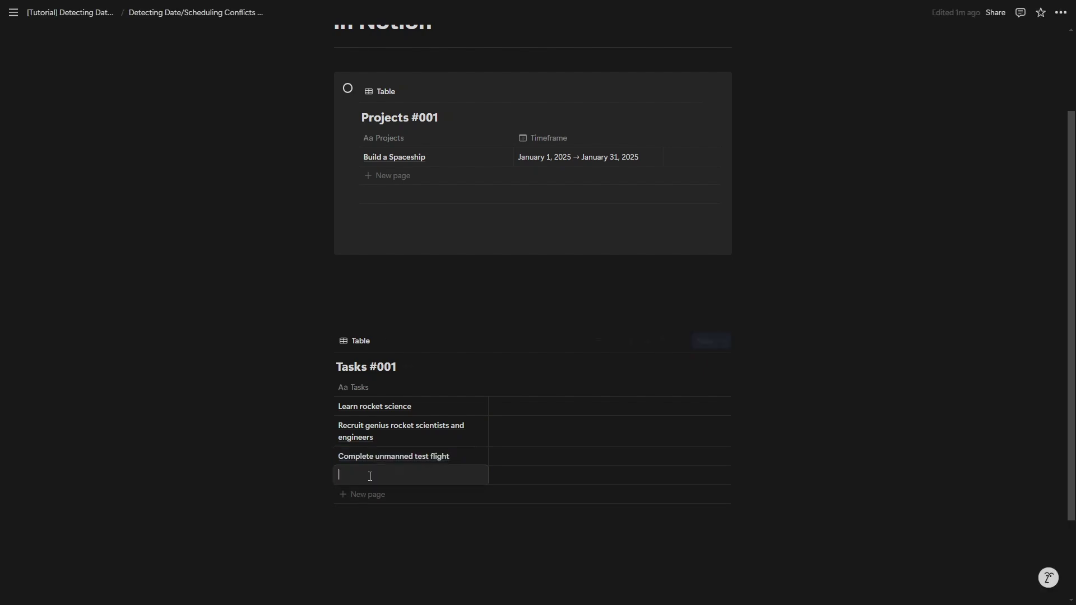
Add a Date property named "Task Due Date" to the Tasks #001 table
{"action": "left_click", "coordinate": [588, 388]}
{"action": "type", "text": "Da"}
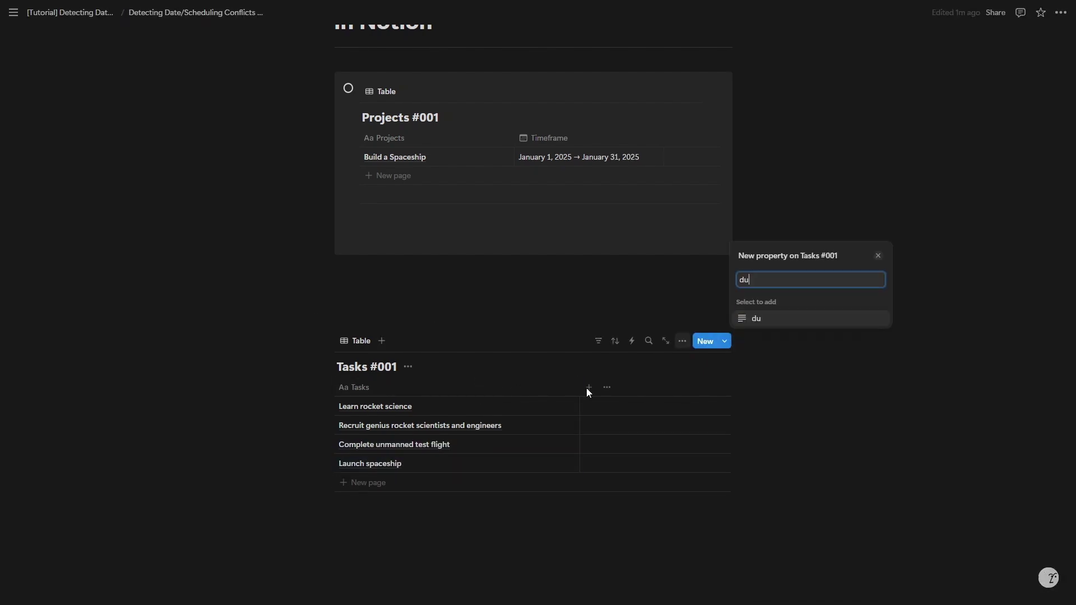
{"action": "left_click", "coordinate": [767, 229]}
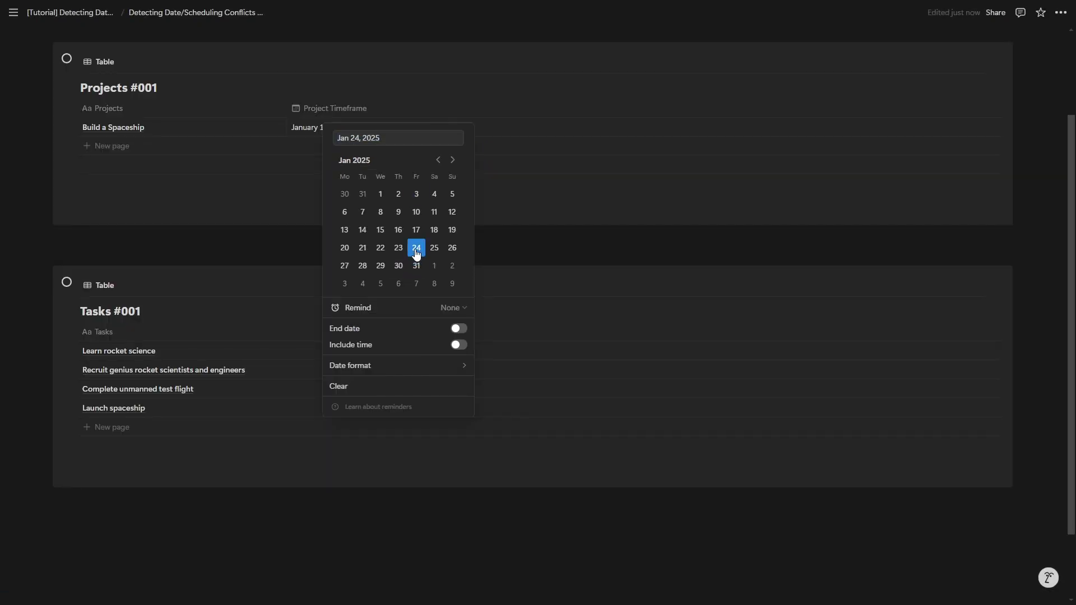
Insert a callout above the Tasks #001 database and move the database into it
{"action": "left_click", "coordinate": [235, 274]}
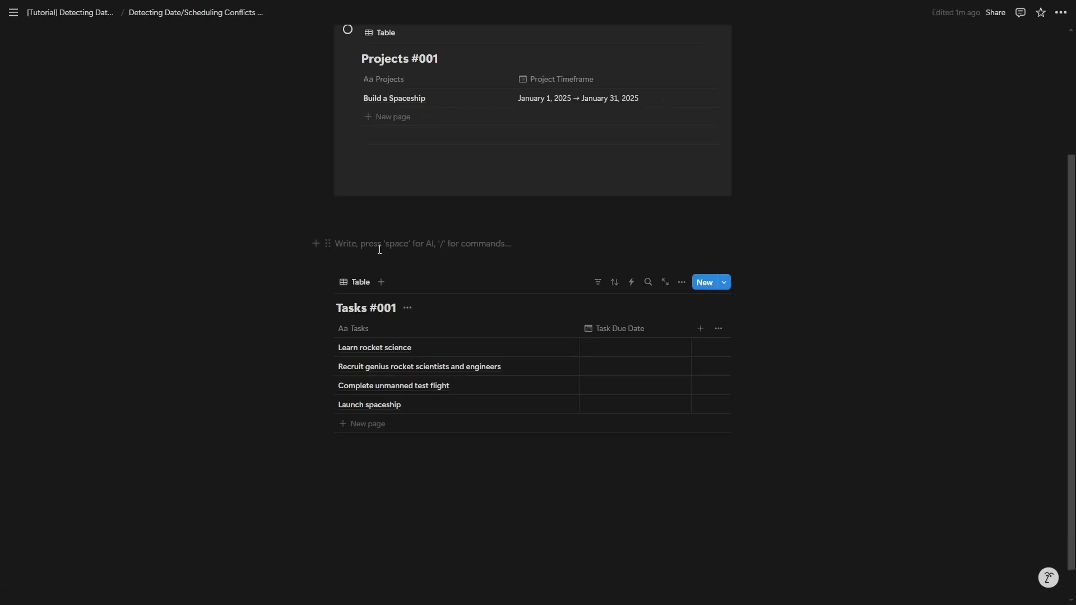
{"action": "type", "text": "/call"}
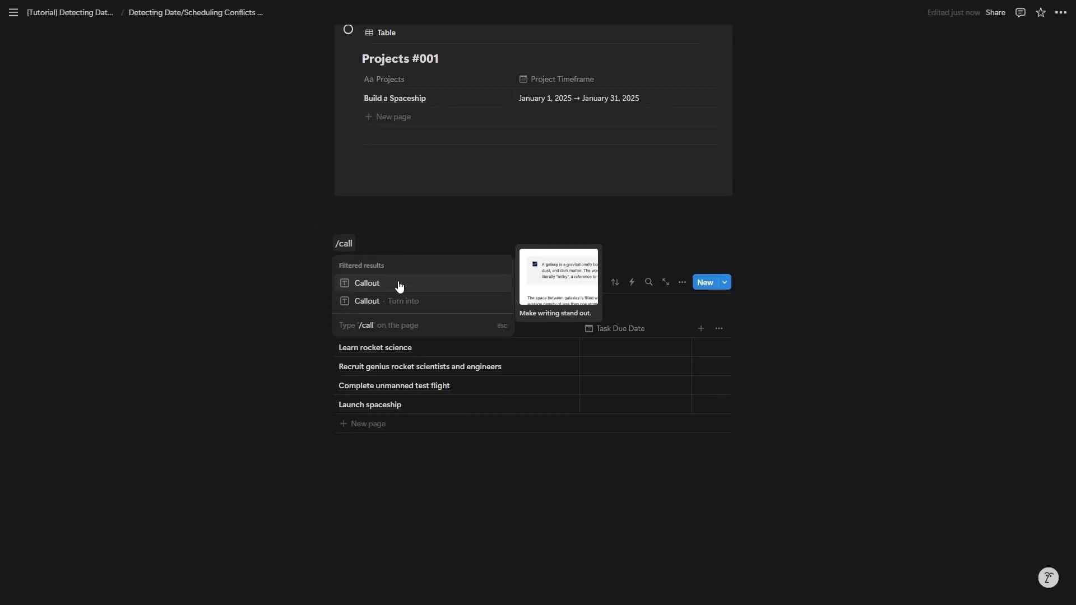
{"action": "left_click", "coordinate": [396, 282]}
{"action": "left_click_drag", "start_coordinate": [366, 250], "coordinate": [369, 256]}
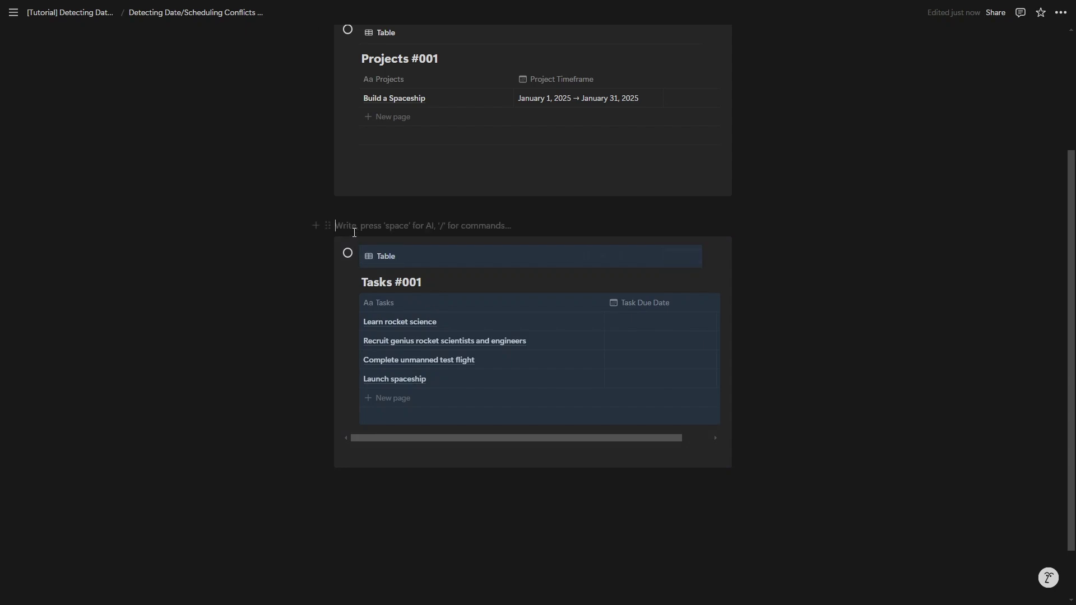
{"action": "left_click", "coordinate": [328, 247]}
{"action": "mouse_move", "coordinate": [277, 339]}
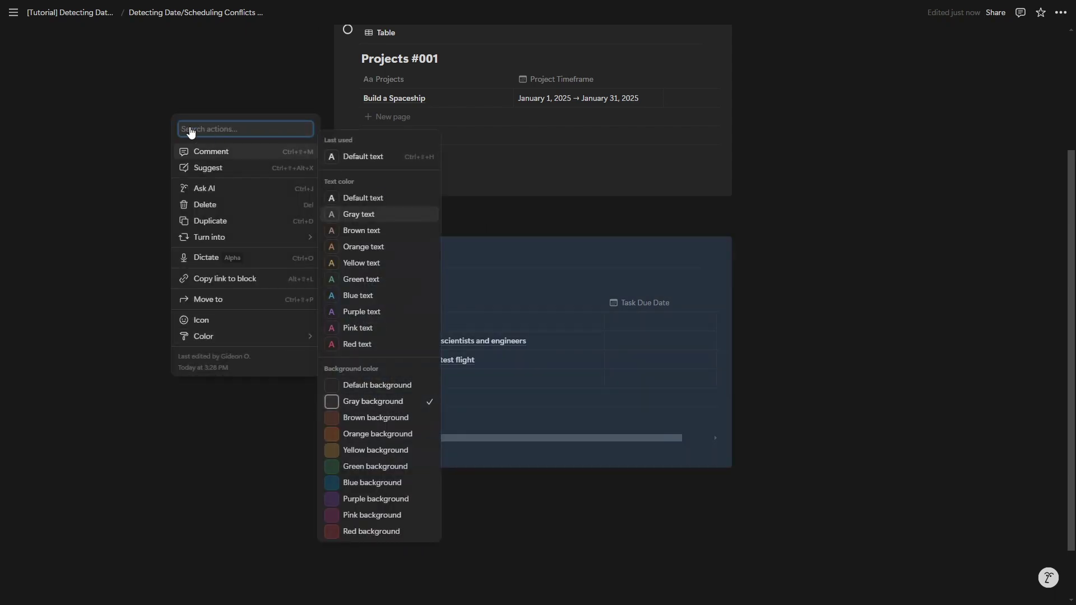
{"action": "key", "text": "Escape"}
{"action": "left_click", "coordinate": [392, 228]}
Set the page to full width
{"action": "scroll", "coordinate": [848, 269], "scroll_direction": "up", "scroll_amount": 3}
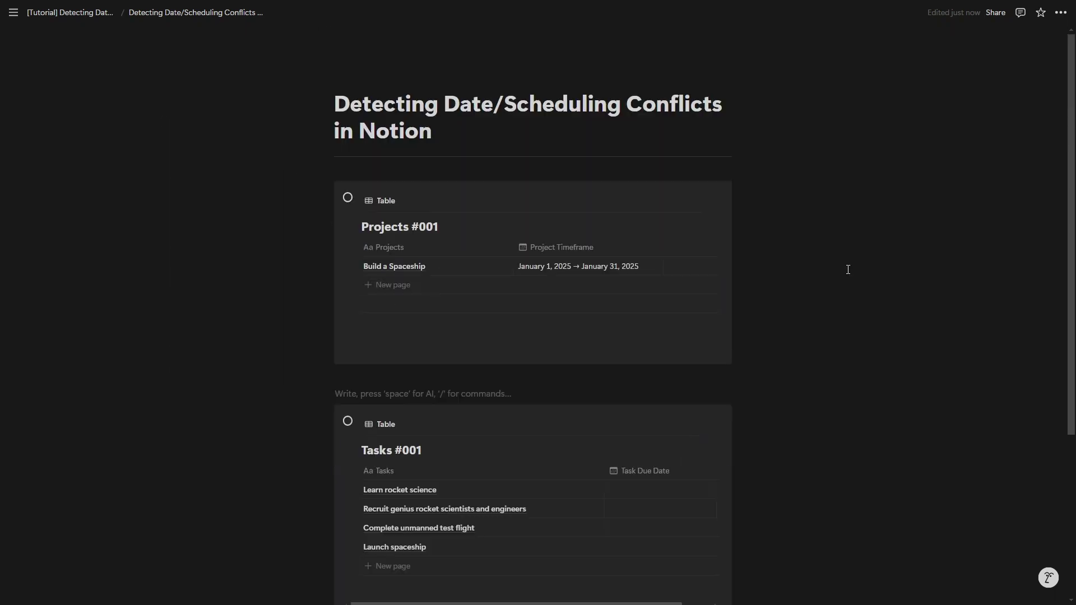
{"action": "left_click", "coordinate": [1060, 12]}
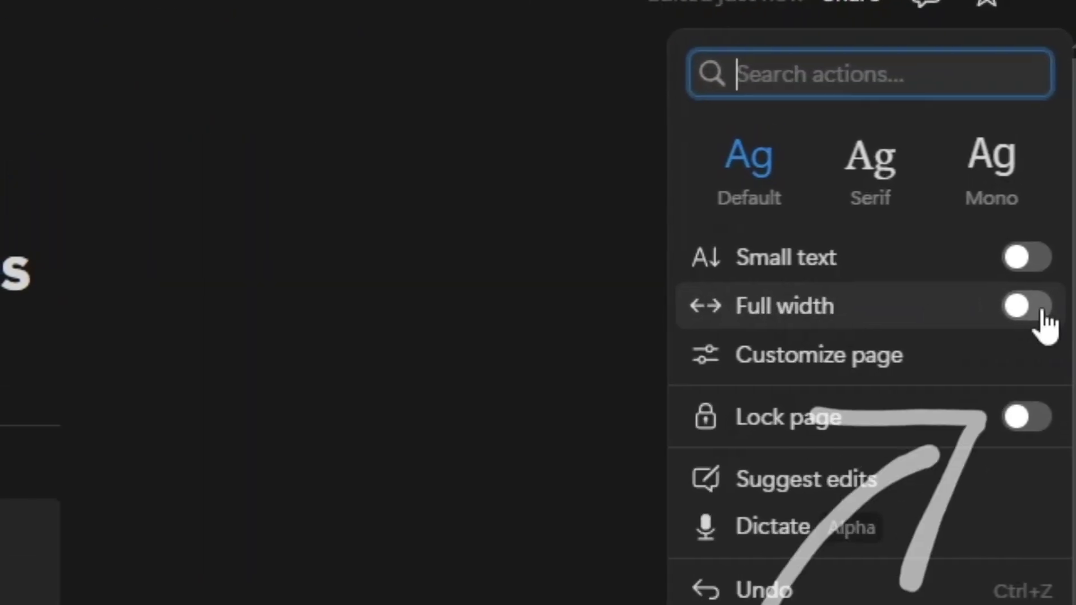
{"action": "left_click", "coordinate": [1041, 315]}
{"action": "left_click", "coordinate": [211, 235]}
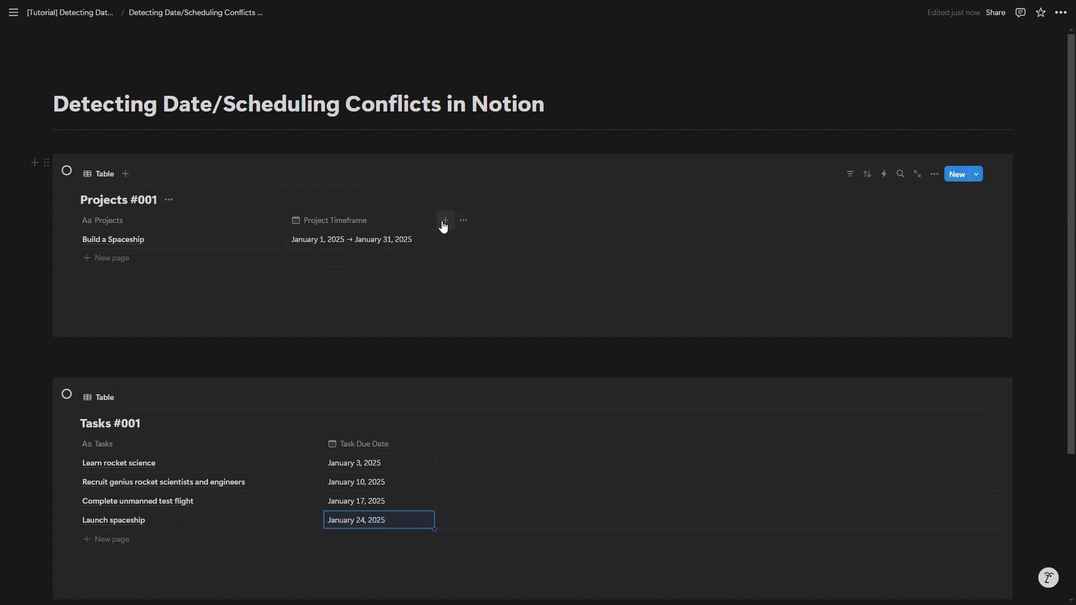
Start a Relation property on Projects #001 that links to the Tasks #001 database, and make it a two-way relation
{"action": "left_click", "coordinate": [445, 222]}
{"action": "type", "text": "rela"}
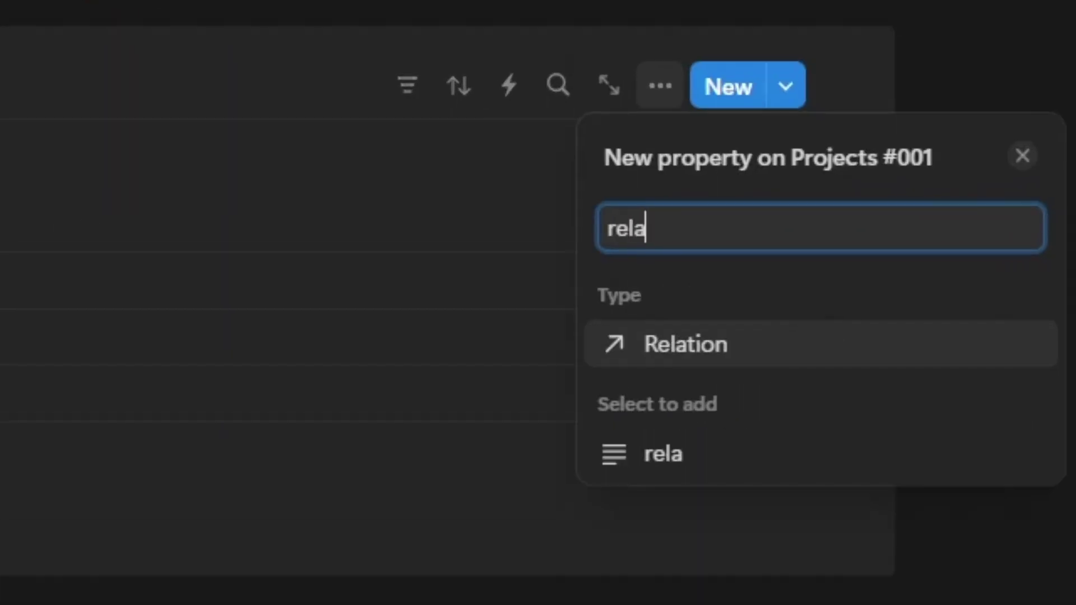
{"action": "left_click", "coordinate": [734, 365]}
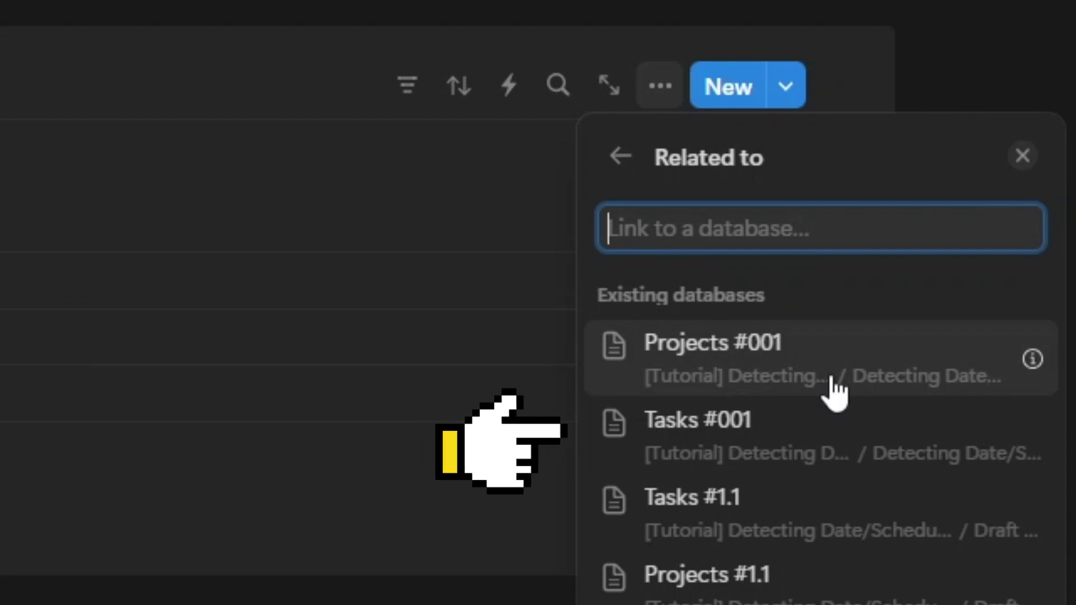
{"action": "left_click", "coordinate": [786, 433]}
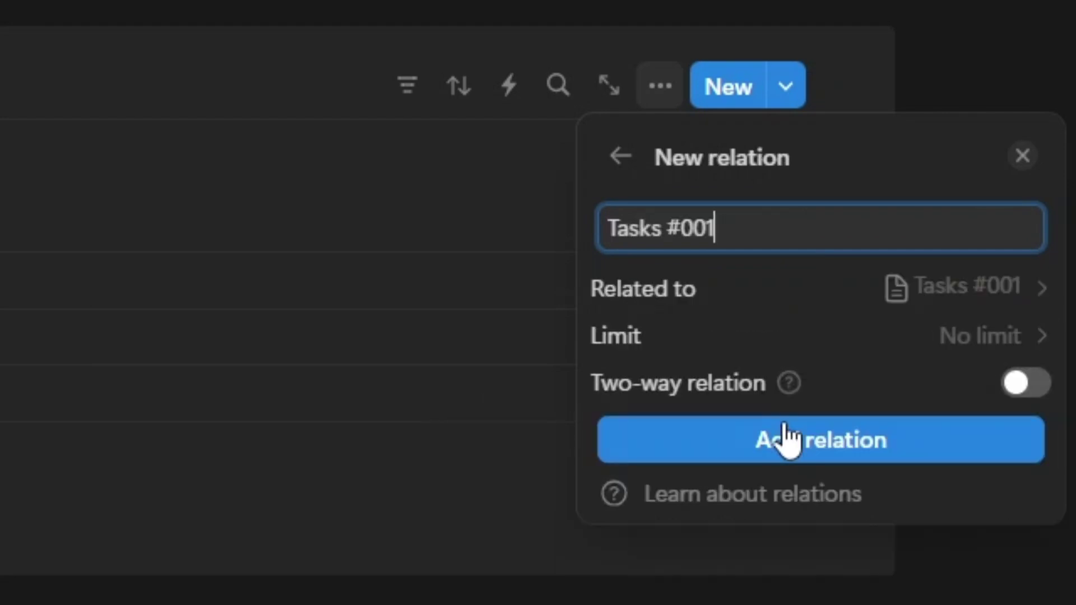
{"action": "left_click", "coordinate": [1021, 383]}
Name the relation "Tasks (Related)" and its counterpart property "Project (Related)", and add the relation
{"action": "left_click_drag", "start_coordinate": [723, 228], "coordinate": [597, 240]}
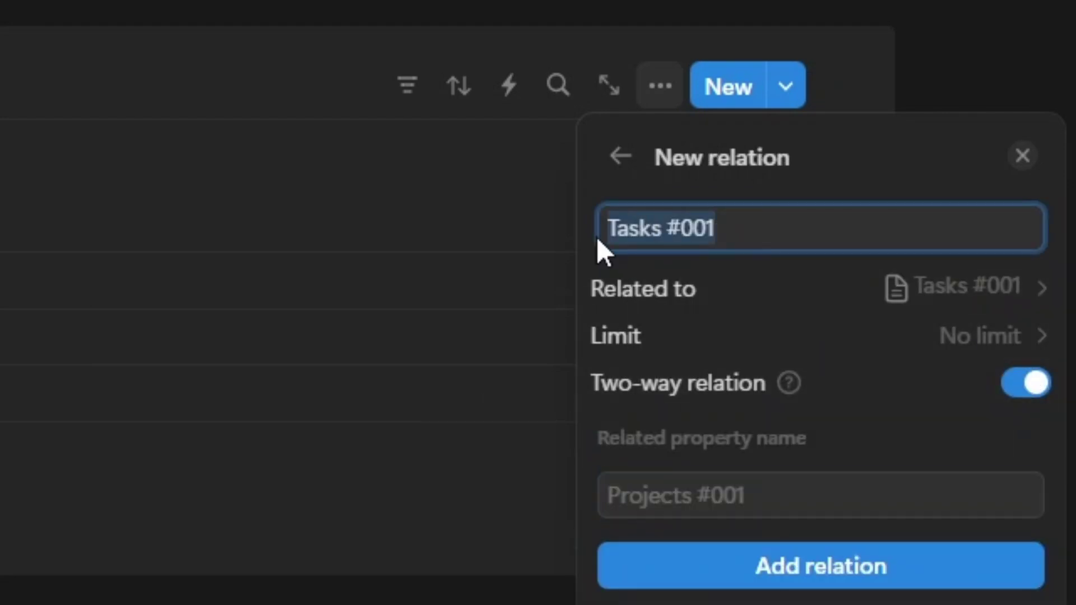
{"action": "type", "text": "Tasks (Rel"}
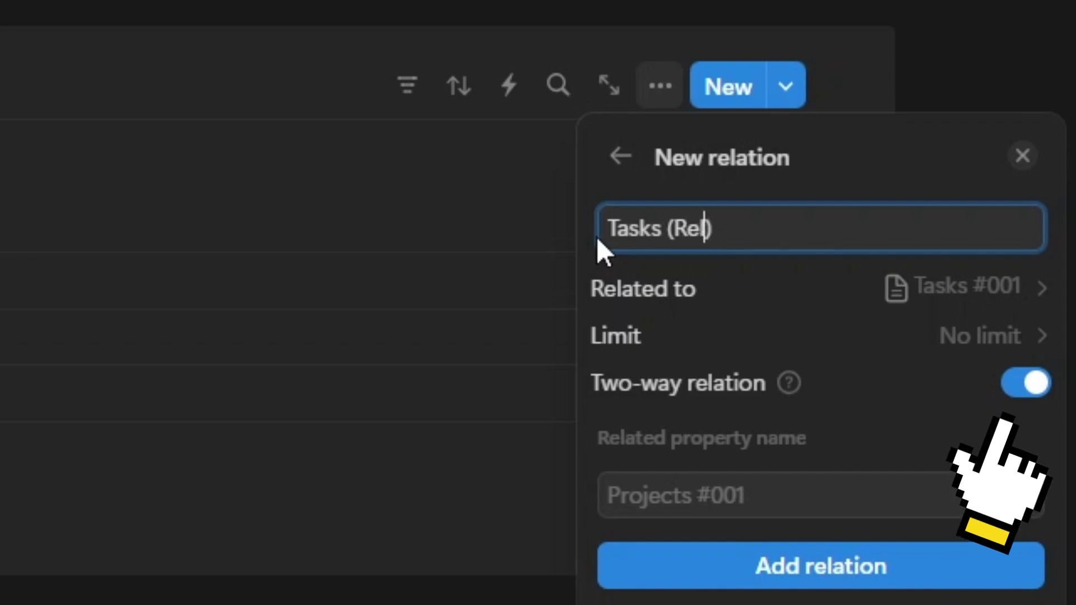
{"action": "type", "text": "ated"}
{"action": "left_click", "coordinate": [711, 489]}
{"action": "type", "text": "Project"}
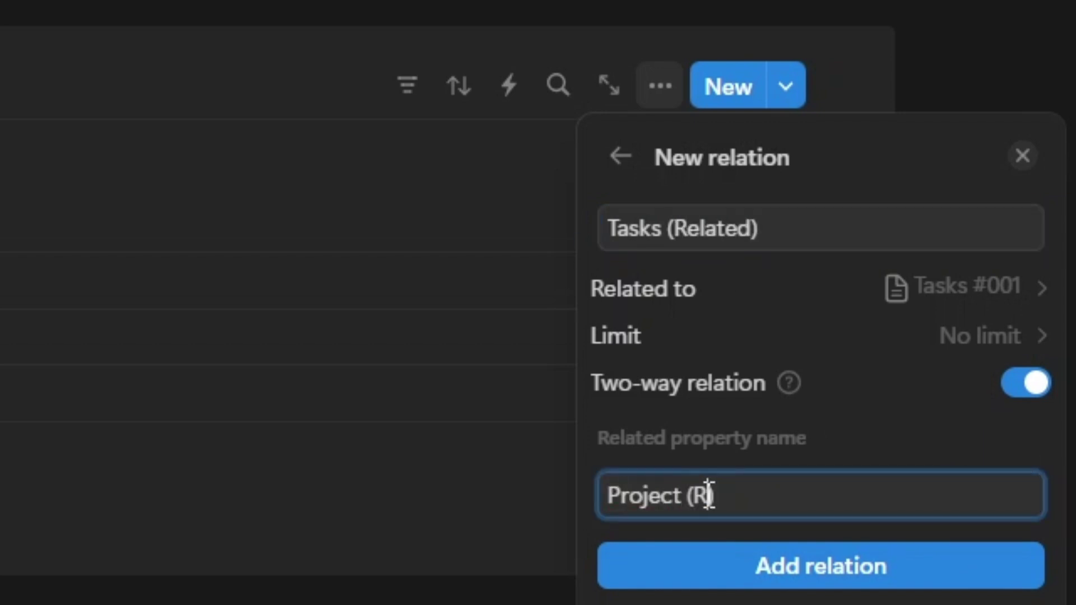
{"action": "type", "text": " (Rela"}
{"action": "type", "text": "ted"}
{"action": "left_click", "coordinate": [850, 573]}
{"action": "left_click", "coordinate": [712, 200]}
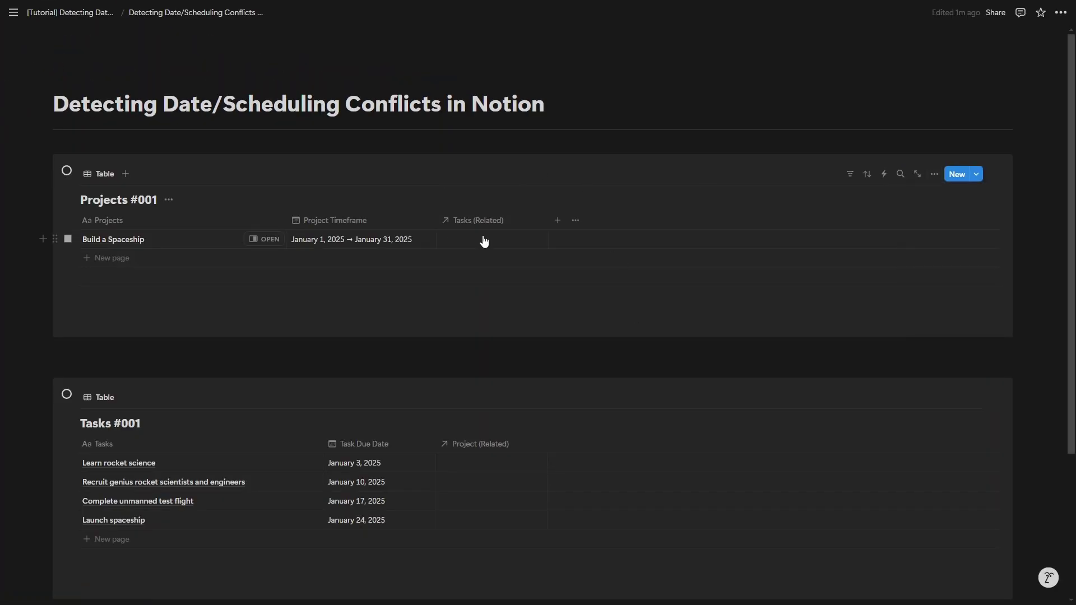
Relate all four tasks to the Build a Spaceship project, and hide the Tasks (Related) column in Projects #001
{"action": "left_click", "coordinate": [485, 465]}
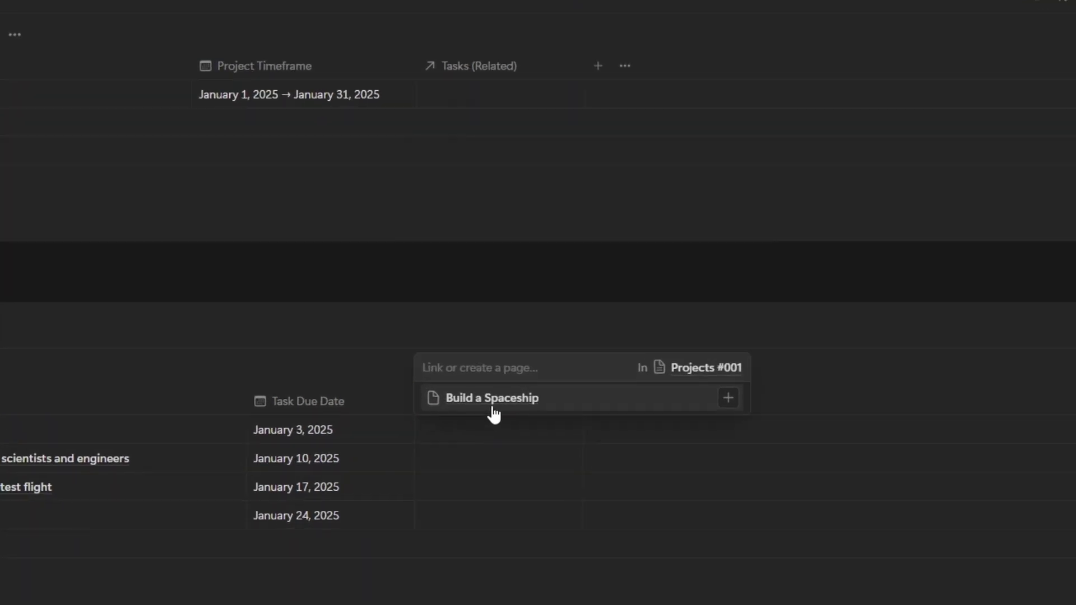
{"action": "left_click", "coordinate": [492, 399]}
{"action": "key", "text": "Escape"}
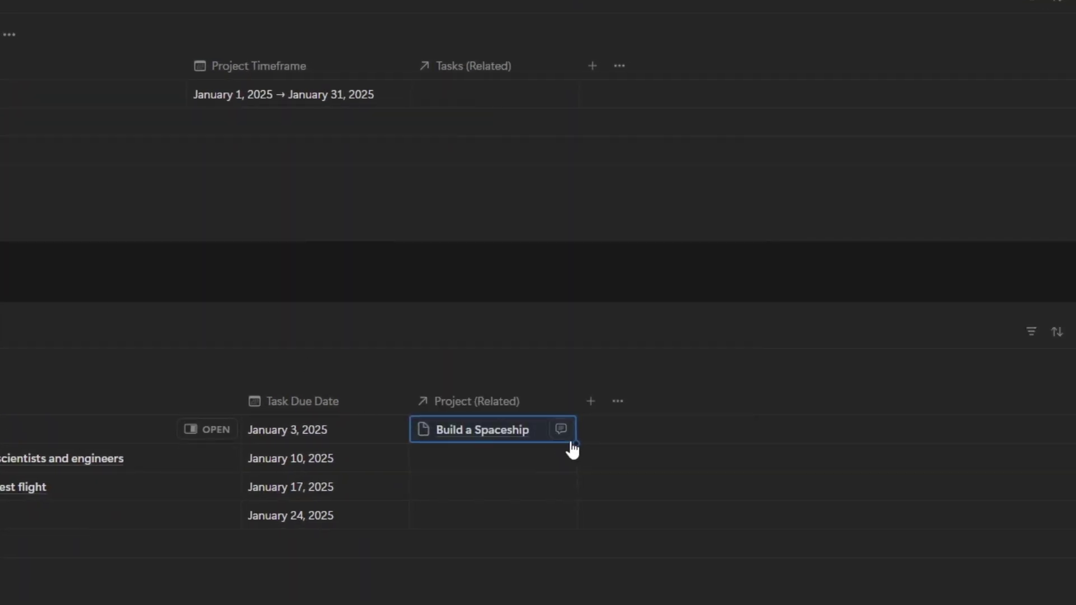
{"action": "left_click_drag", "start_coordinate": [573, 449], "coordinate": [560, 514]}
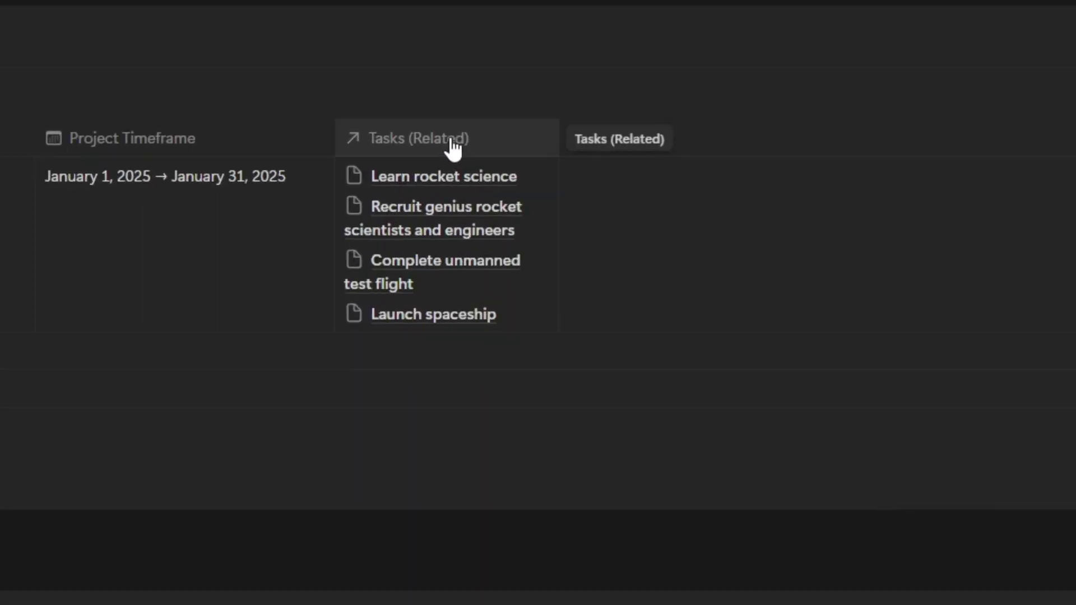
{"action": "left_click", "coordinate": [491, 224]}
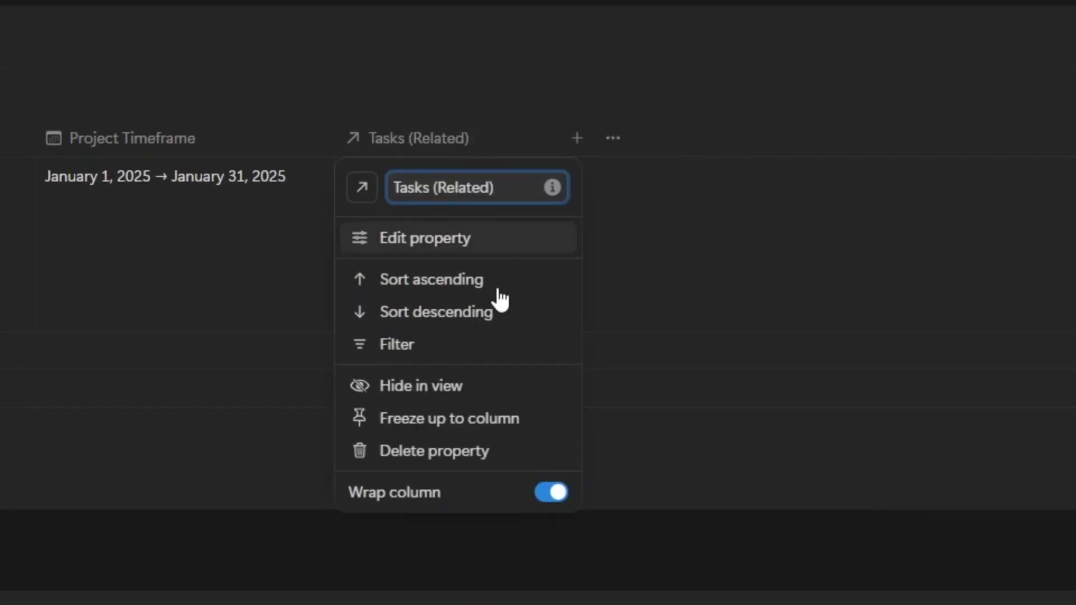
{"action": "left_click", "coordinate": [473, 388]}
Add a Rollup property to Tasks #001 that uses the Project (Related) relation and calculates the earliest date of Project Timeframe
{"action": "scroll", "coordinate": [478, 377], "scroll_direction": "down", "scroll_amount": 4}
{"action": "left_click", "coordinate": [442, 363]}
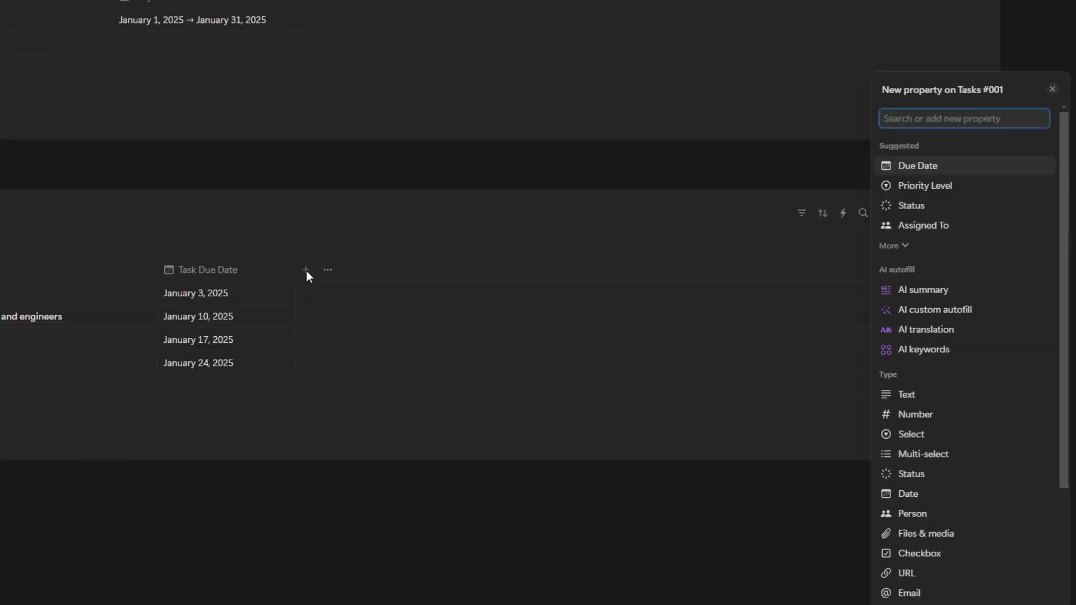
{"action": "type", "text": "roll"}
{"action": "left_click", "coordinate": [912, 367]}
{"action": "left_click", "coordinate": [1041, 322]}
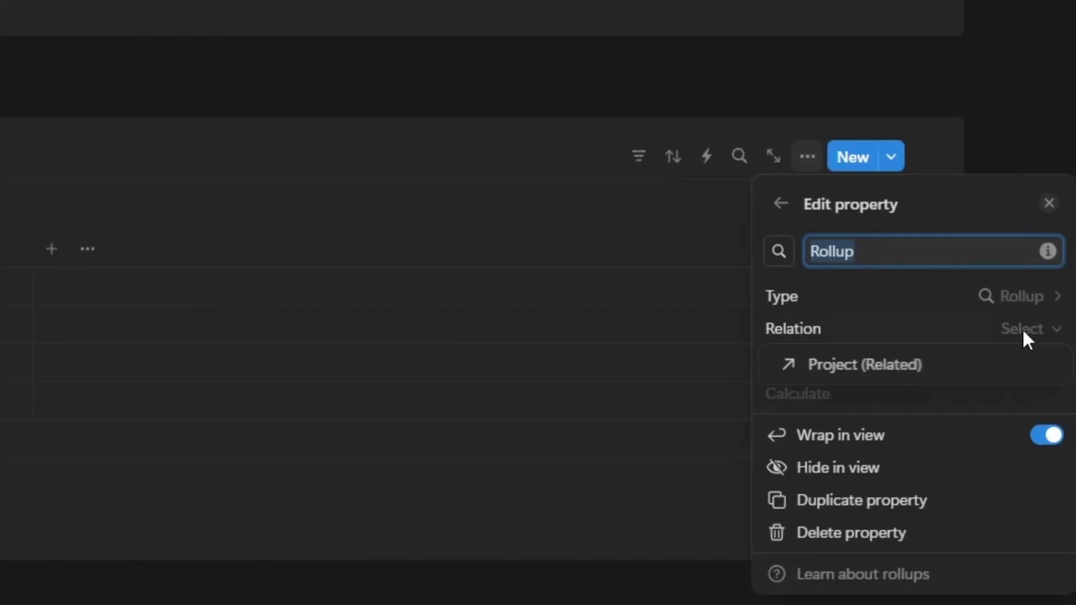
{"action": "left_click", "coordinate": [930, 345]}
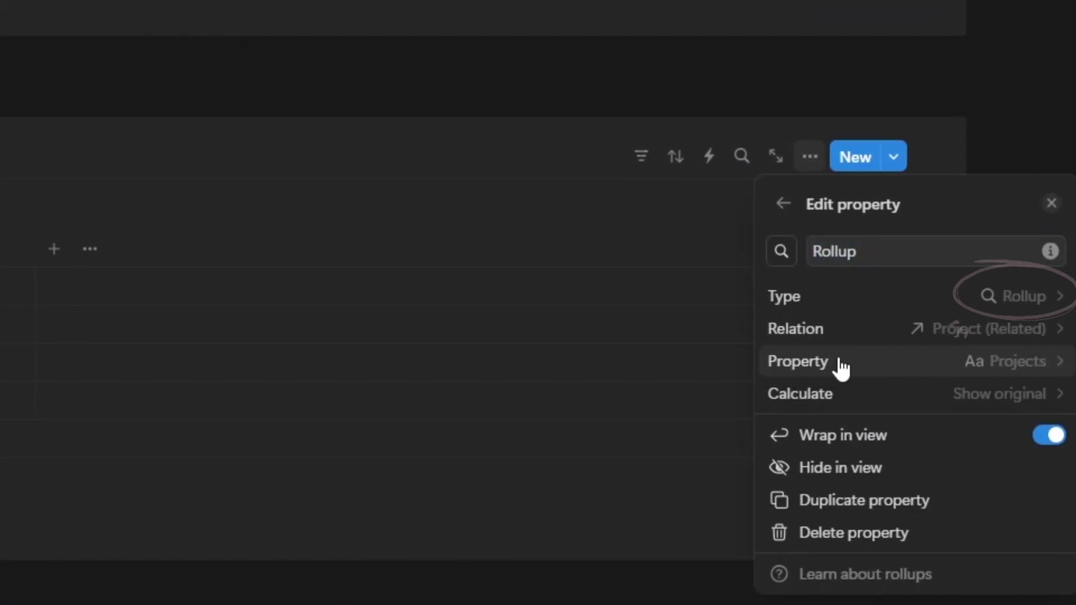
{"action": "left_click", "coordinate": [995, 370]}
{"action": "left_click", "coordinate": [935, 431]}
{"action": "left_click", "coordinate": [989, 391]}
{"action": "mouse_move", "coordinate": [896, 560]}
{"action": "left_click", "coordinate": [659, 527]}
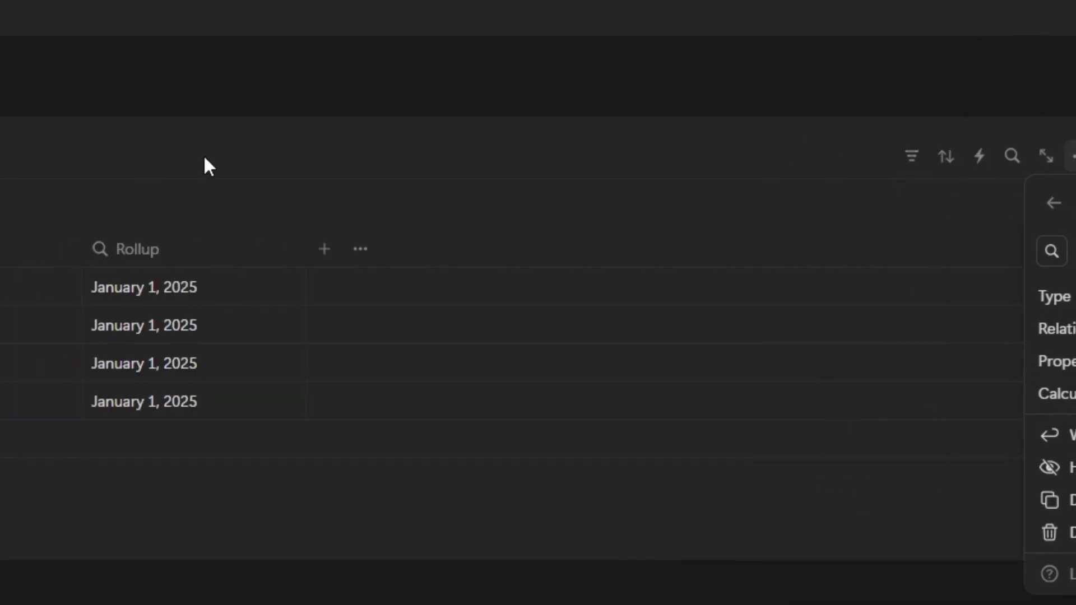
Rename the new rollup column in Tasks #001 to "Project Start Date"
{"action": "left_click", "coordinate": [506, 242]}
{"action": "type", "text": "Project Start Date"}
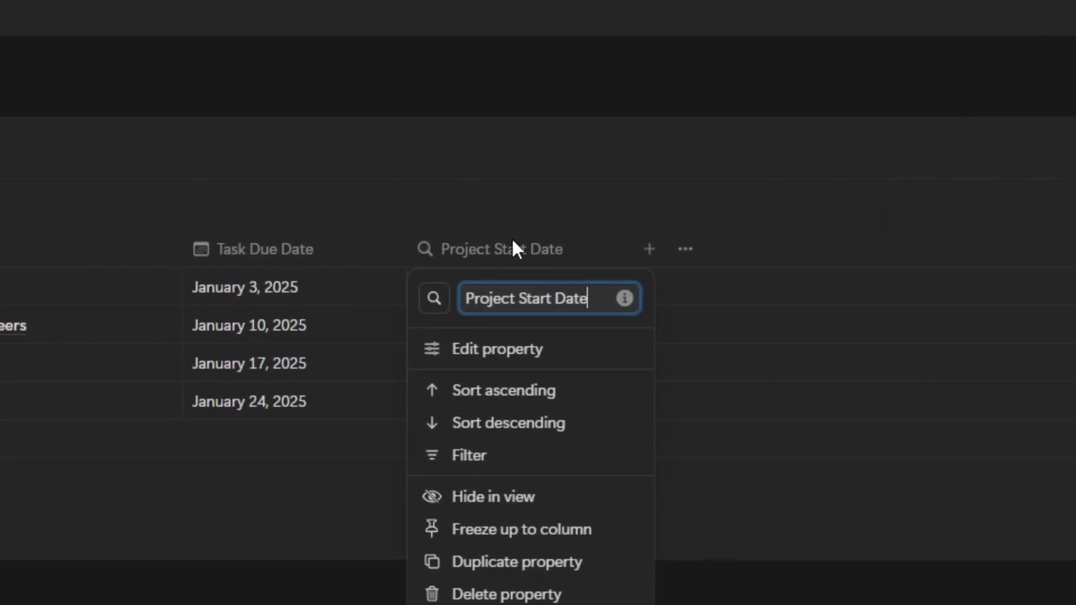
{"action": "left_click", "coordinate": [577, 168]}
Duplicate the Project Start Date rollup and rename the copy to "Project End Date"
{"action": "left_click", "coordinate": [600, 252]}
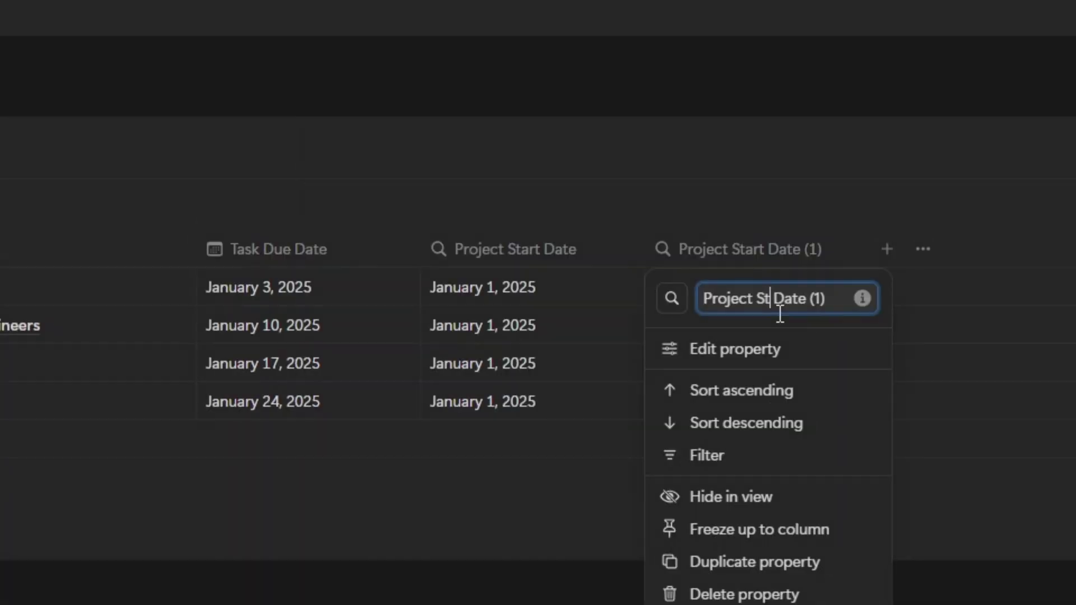
{"action": "key", "text": "BackSpace"}
{"action": "key", "text": "BackSpace"}
{"action": "type", "text": "End"}
{"action": "key", "text": "BackSpace"}
{"action": "key", "text": "BackSpace"}
{"action": "key", "text": "BackSpace"}
{"action": "key", "text": "BackSpace"}
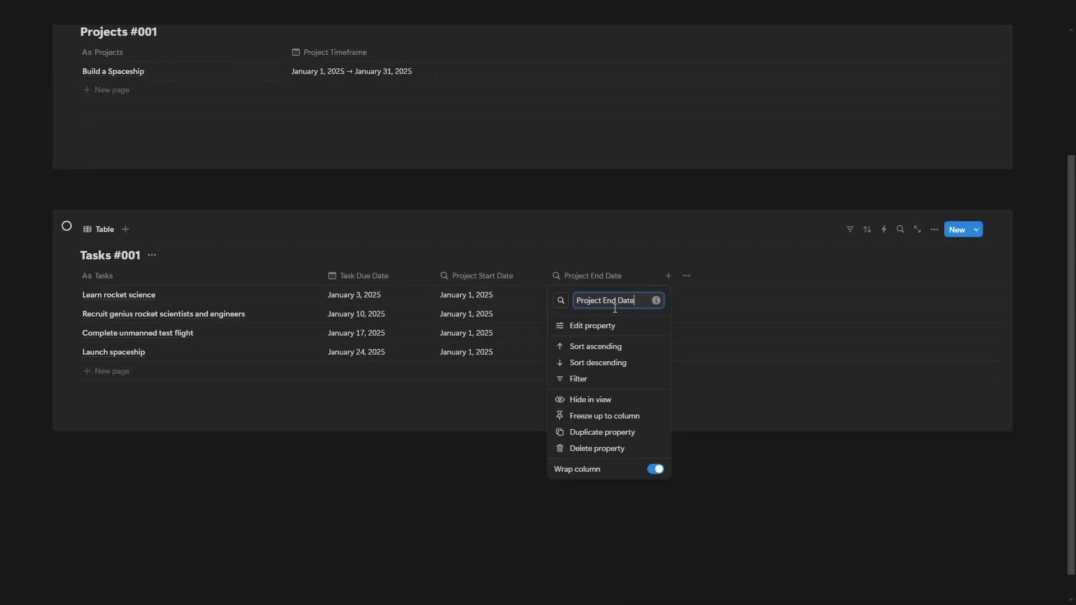
{"action": "key", "text": "Return"}
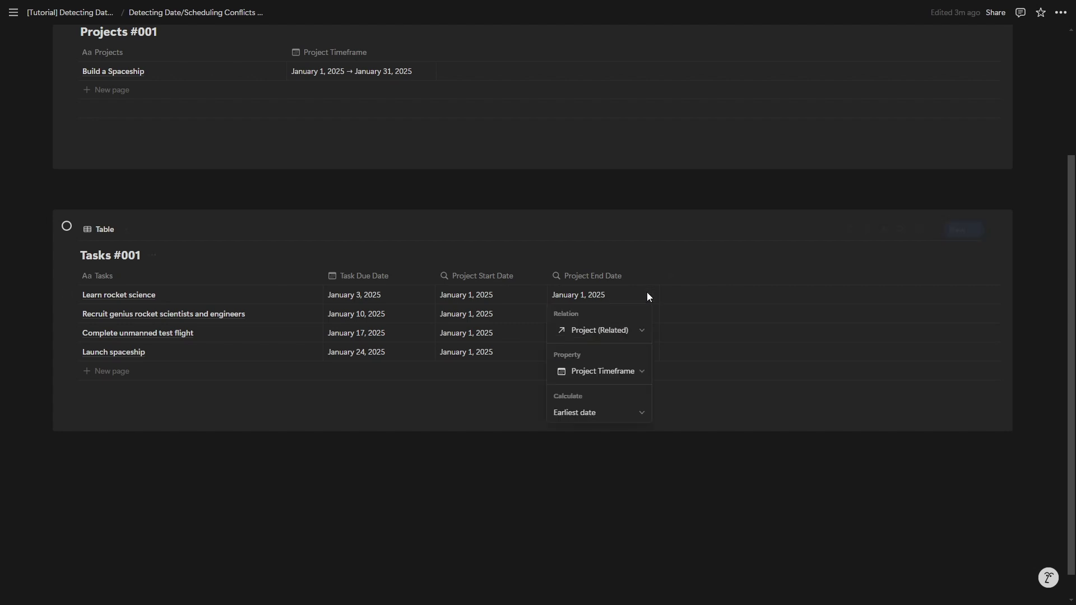
Set the Project End Date rollup in Tasks #001 to calculate the latest date of the project's timeframe
{"action": "left_click", "coordinate": [583, 413]}
{"action": "mouse_move", "coordinate": [590, 497]}
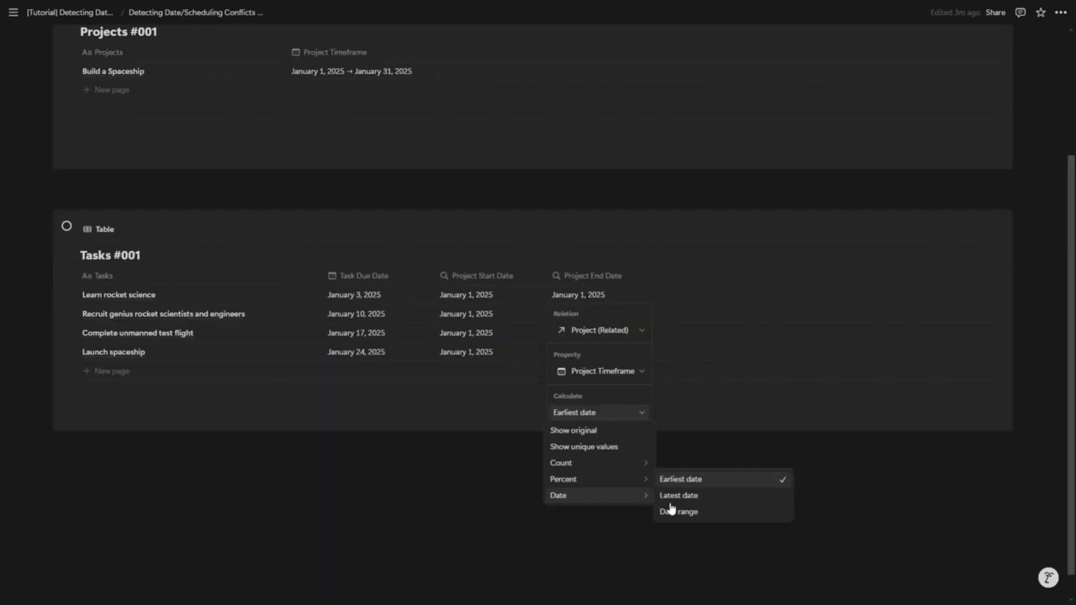
{"action": "left_click", "coordinate": [683, 488]}
Duplicate the Project End Date rollup in Tasks #001 and rename the copy to "Project Timeframe"
{"action": "left_click", "coordinate": [594, 275]}
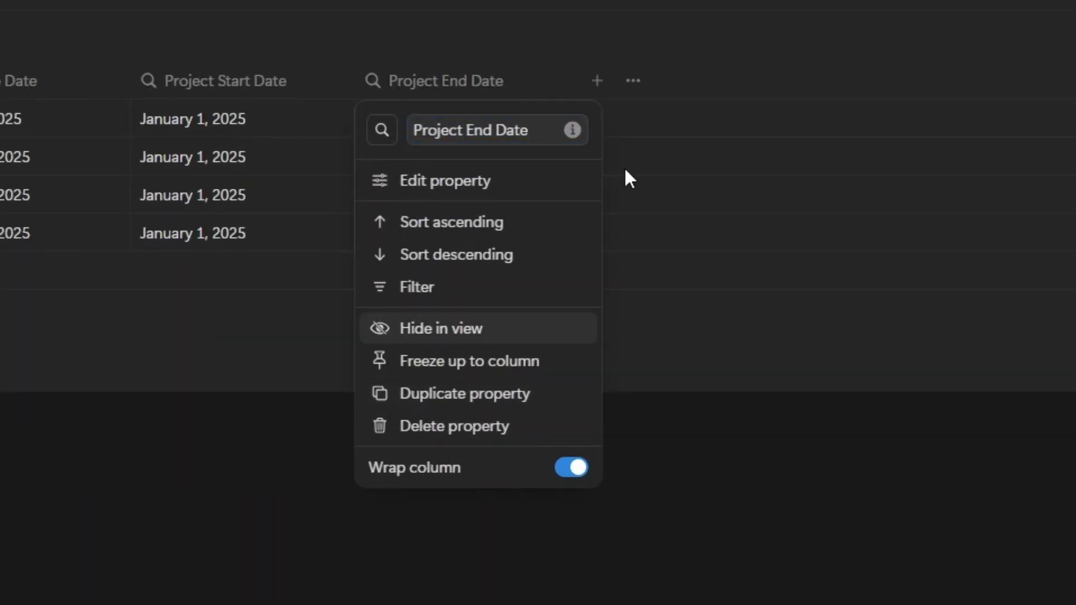
{"action": "left_click", "coordinate": [612, 429]}
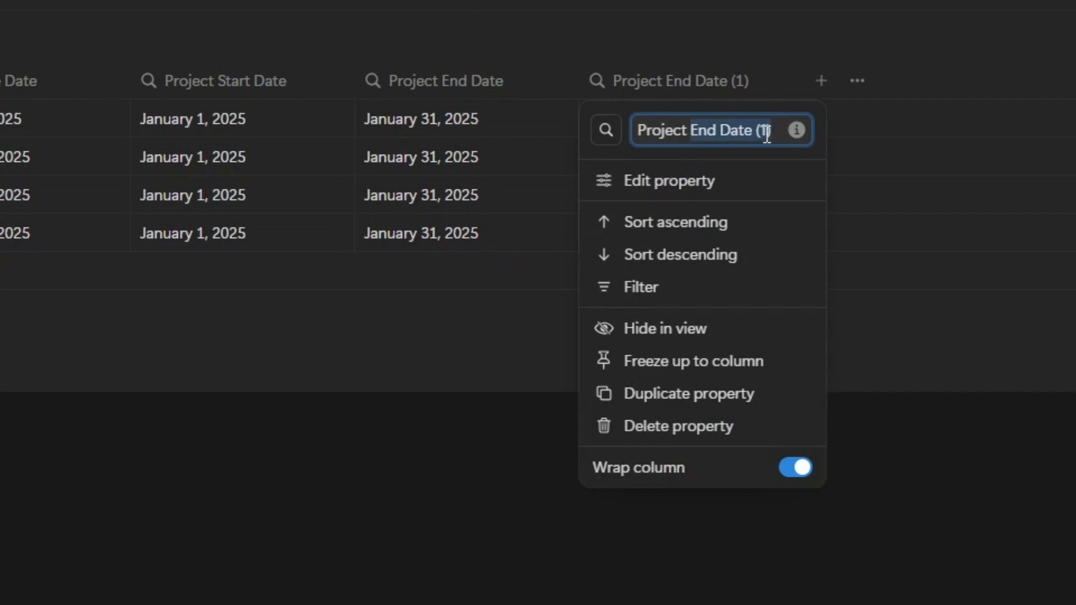
{"action": "key", "text": "Return"}
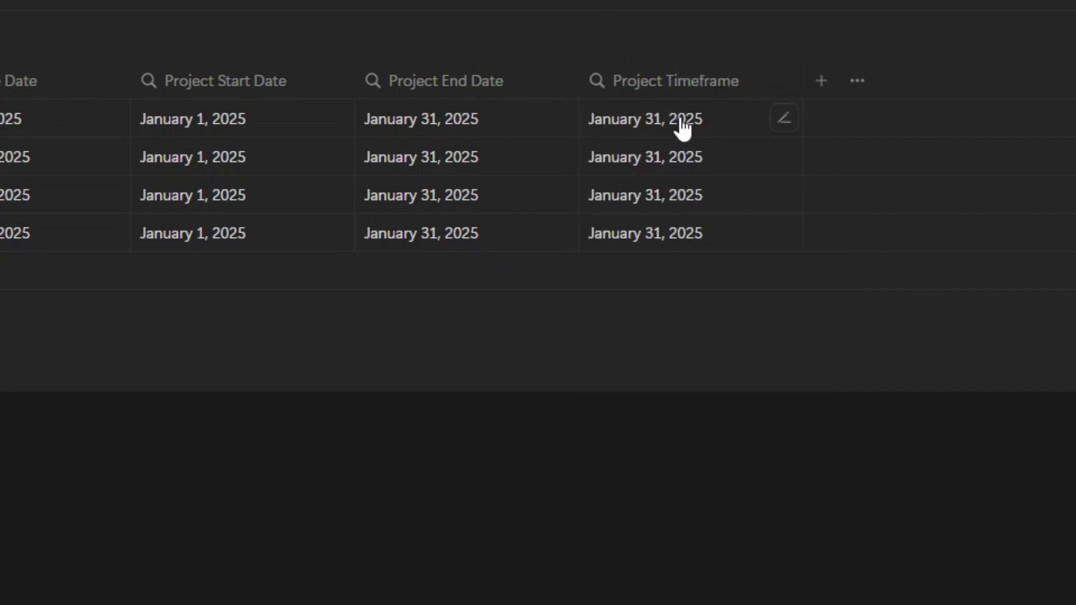
Set the Project Timeframe rollup to show the original value, and widen its column so the date range fits on one line
{"action": "left_click", "coordinate": [680, 127]}
{"action": "left_click", "coordinate": [703, 367]}
{"action": "left_click", "coordinate": [704, 402]}
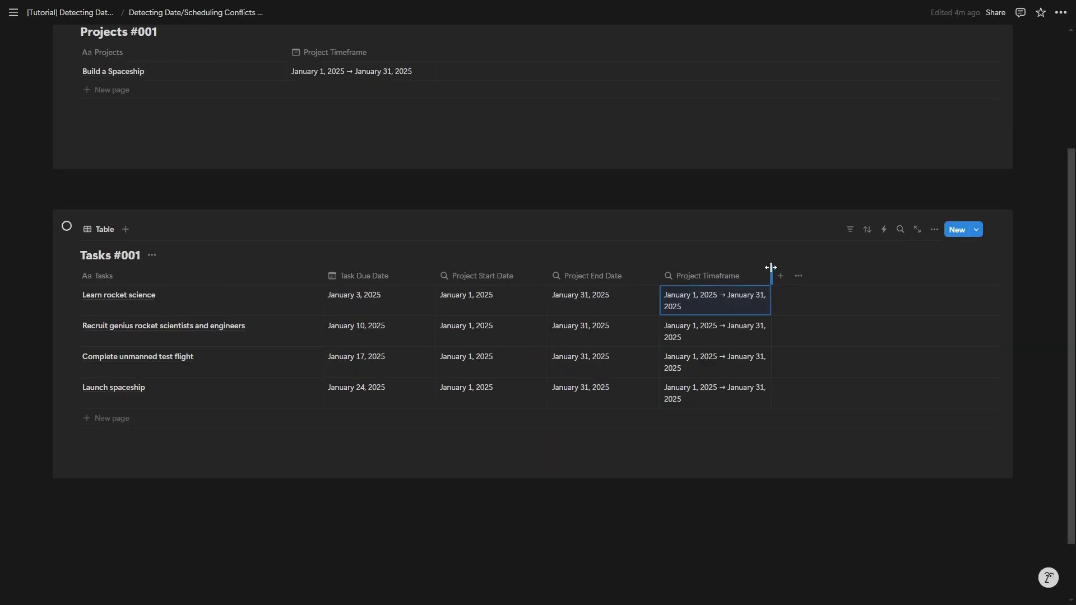
{"action": "left_click_drag", "start_coordinate": [796, 72], "coordinate": [917, 71]}
Hide the Project Start Date, Project End Date and Project Timeframe columns in the Tasks #001 table
{"action": "left_click", "coordinate": [224, 80]}
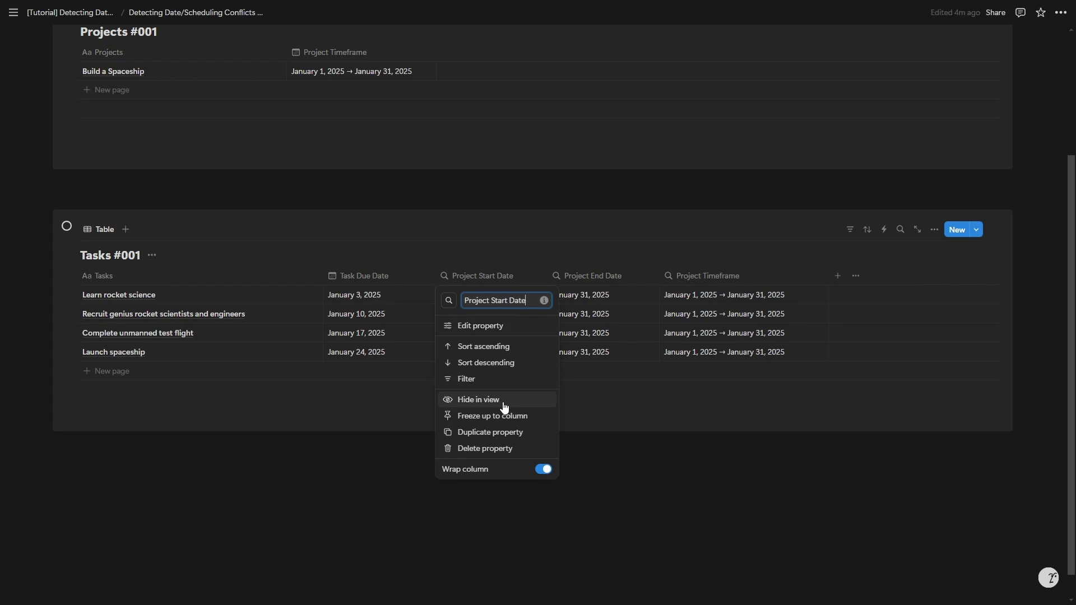
{"action": "left_click", "coordinate": [504, 400]}
{"action": "left_click", "coordinate": [498, 280]}
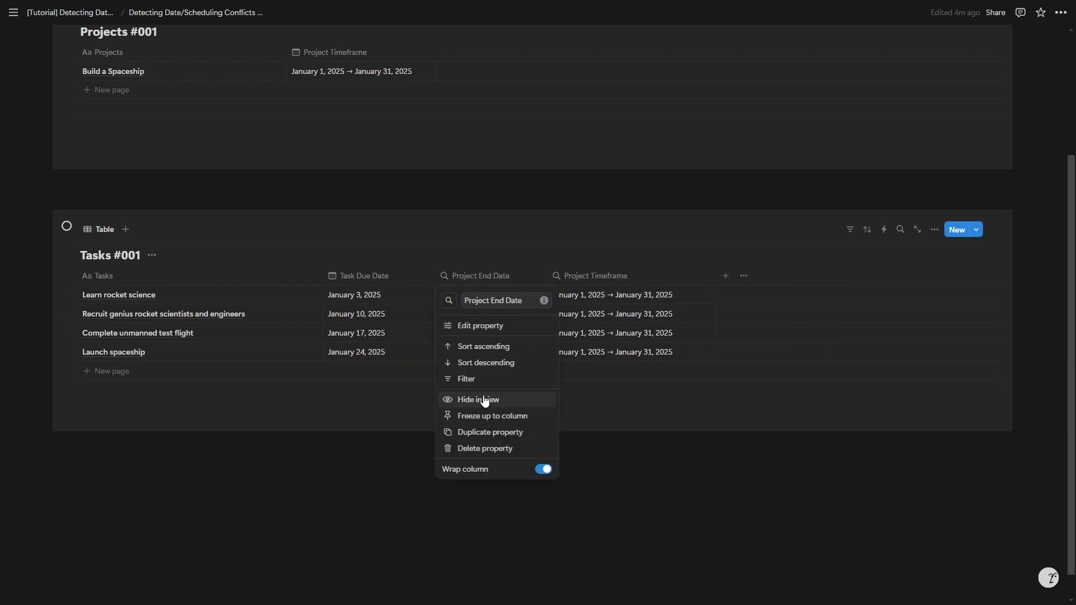
{"action": "left_click", "coordinate": [485, 400]}
{"action": "left_click", "coordinate": [514, 276]}
{"action": "left_click", "coordinate": [511, 404]}
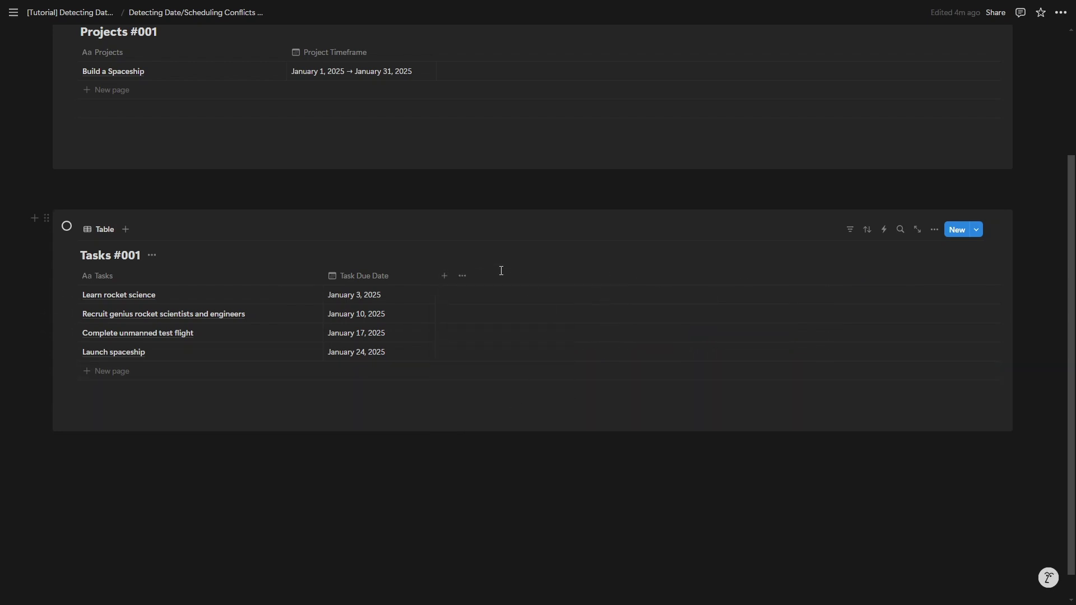
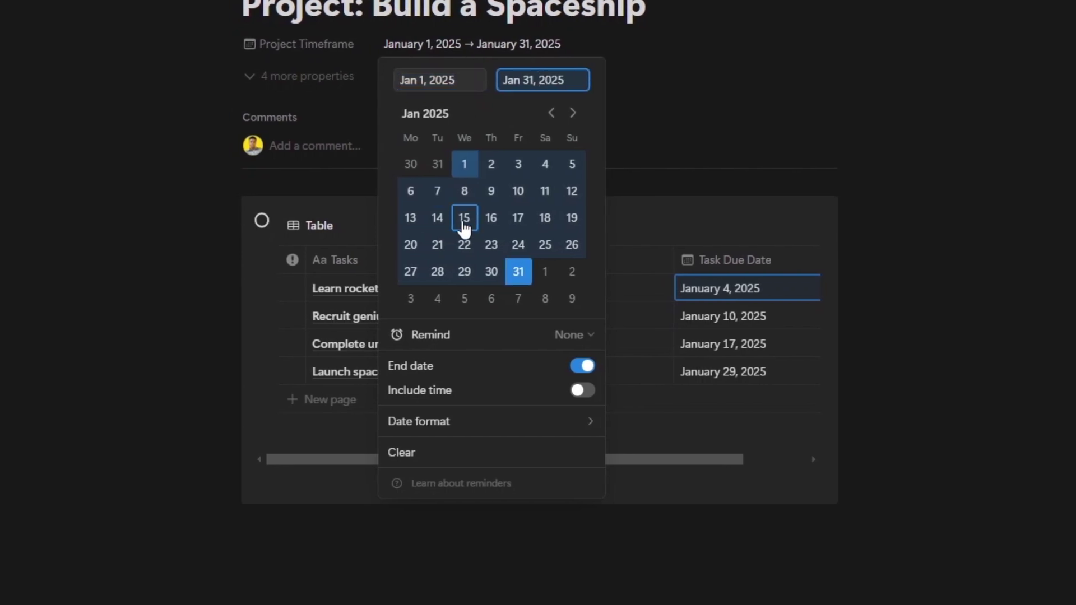
Change the Build a Spaceship project's end date to January 15, 2025, and set it back to January 31, 2025
{"action": "left_click", "coordinate": [463, 224]}
{"action": "left_click", "coordinate": [25, 314]}
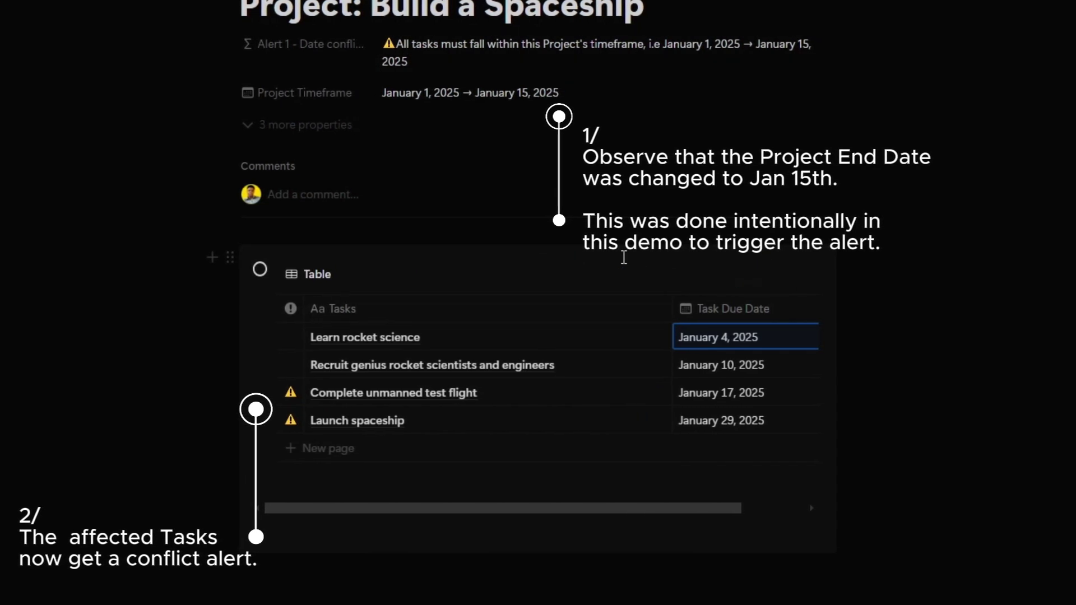
{"action": "left_click", "coordinate": [515, 93]}
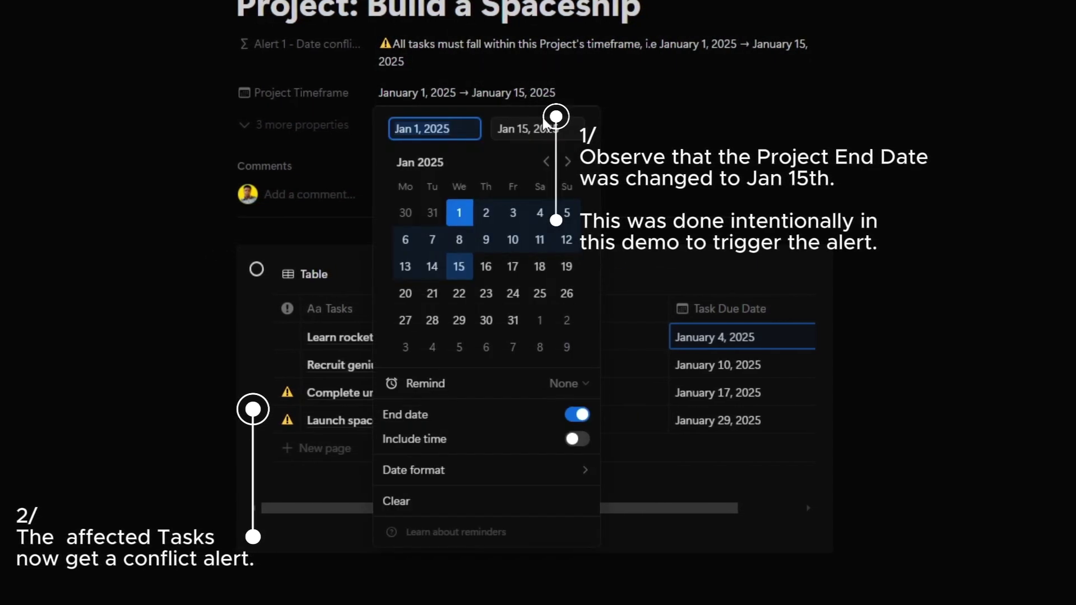
{"action": "left_click", "coordinate": [511, 320]}
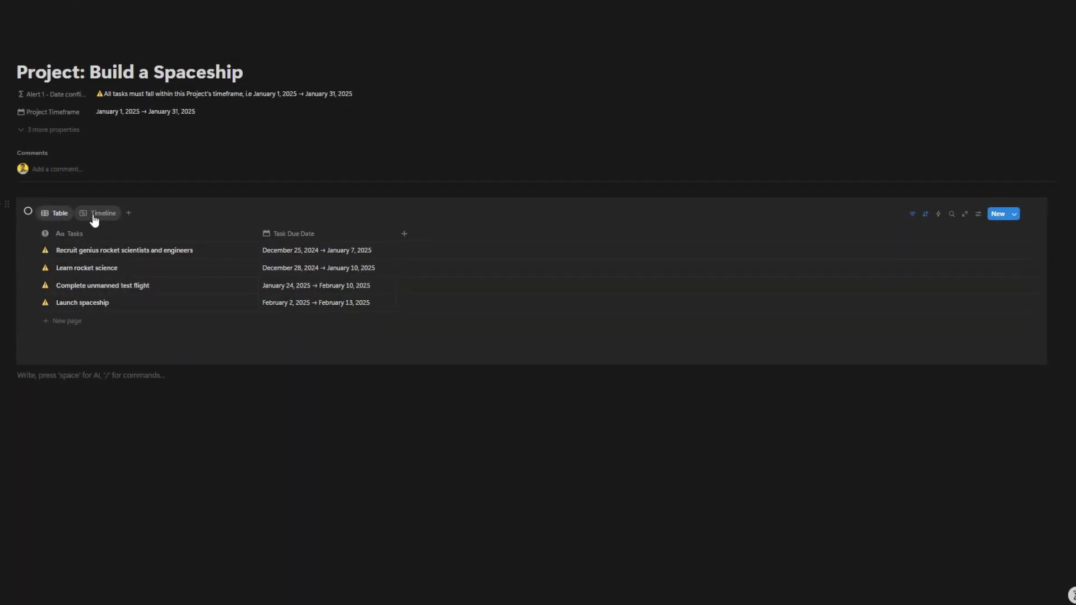
Show the project's tasks as a timeline and shift the Recruit genius rocket scientists and engineers bar forward into January
{"action": "left_click", "coordinate": [93, 217]}
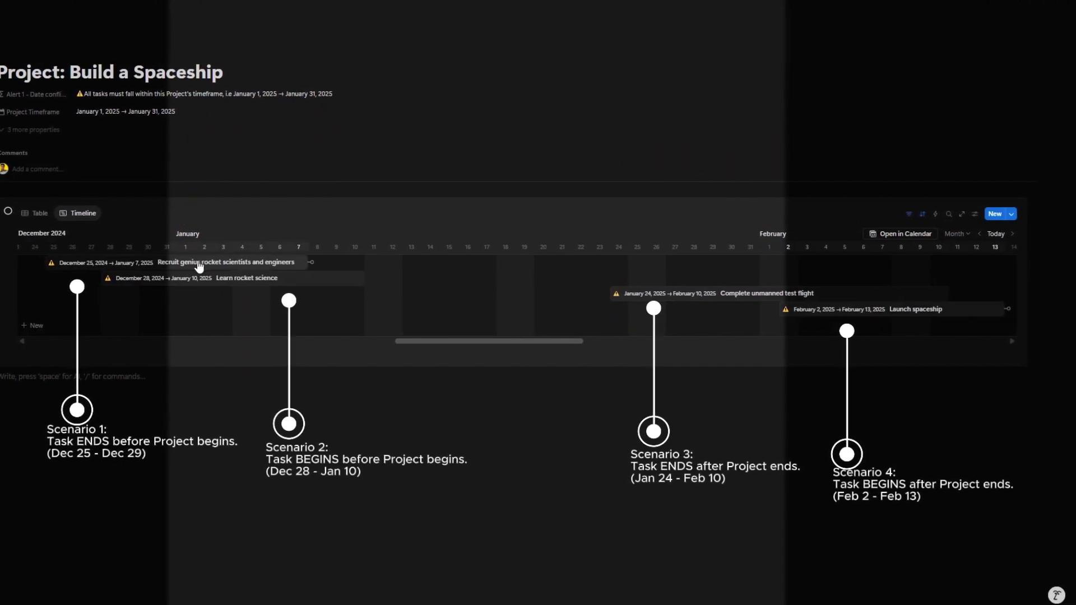
{"action": "left_click_drag", "start_coordinate": [193, 262], "coordinate": [381, 264]}
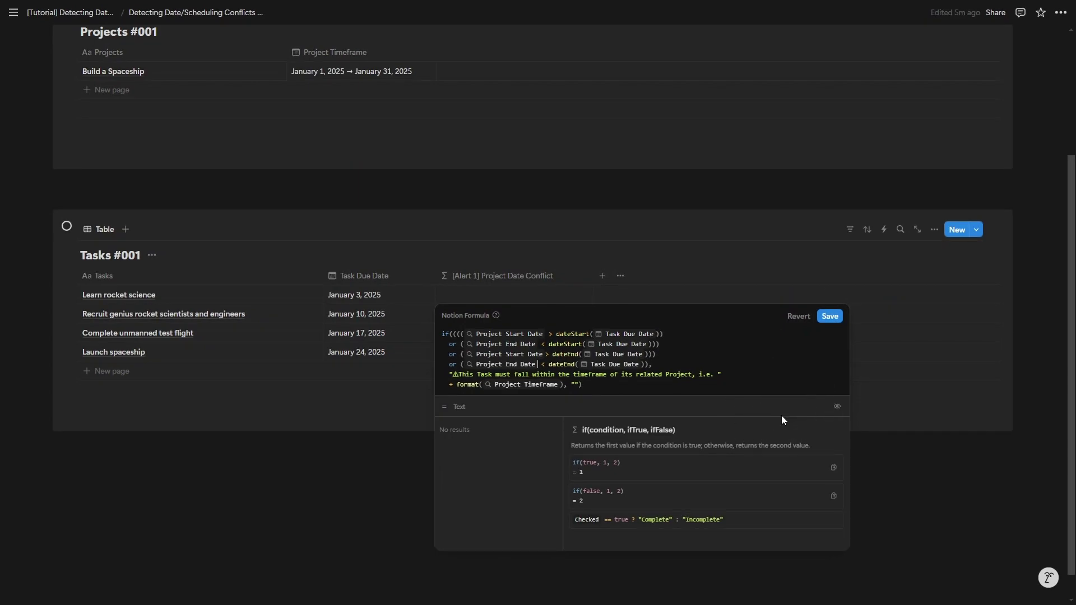
Save the formula of the [Alert 1] Project Date Conflict property and hide its column in Tasks #001
{"action": "left_click", "coordinate": [830, 315]}
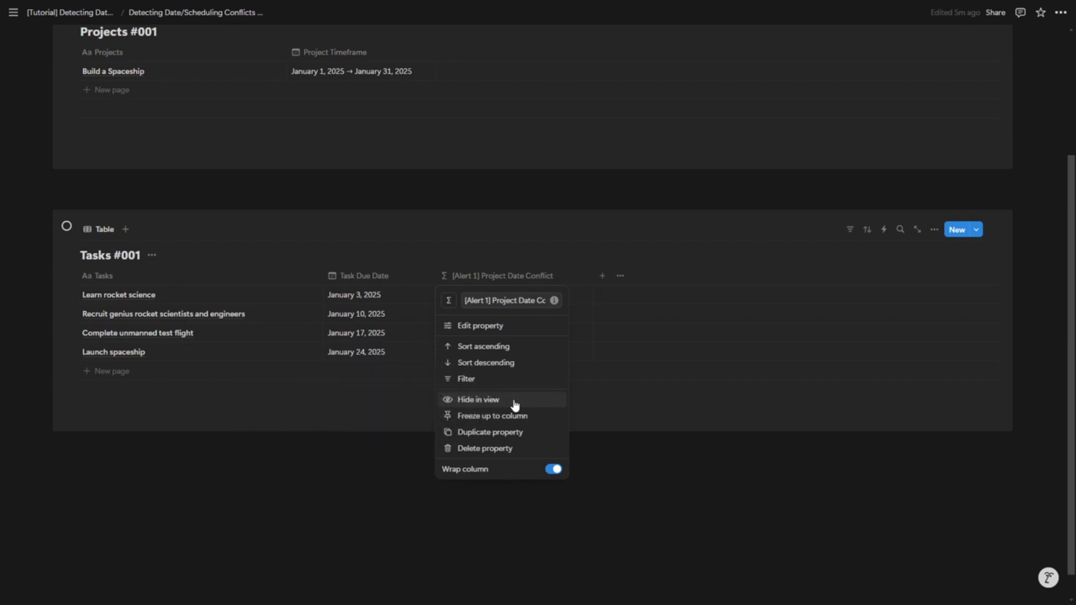
{"action": "left_click", "coordinate": [515, 405]}
Add a formula property named "Conflict" to Tasks #001 with the formula if(empty([Alert 1] Project Date Conflict),"","⚠")
{"action": "left_click", "coordinate": [446, 277]}
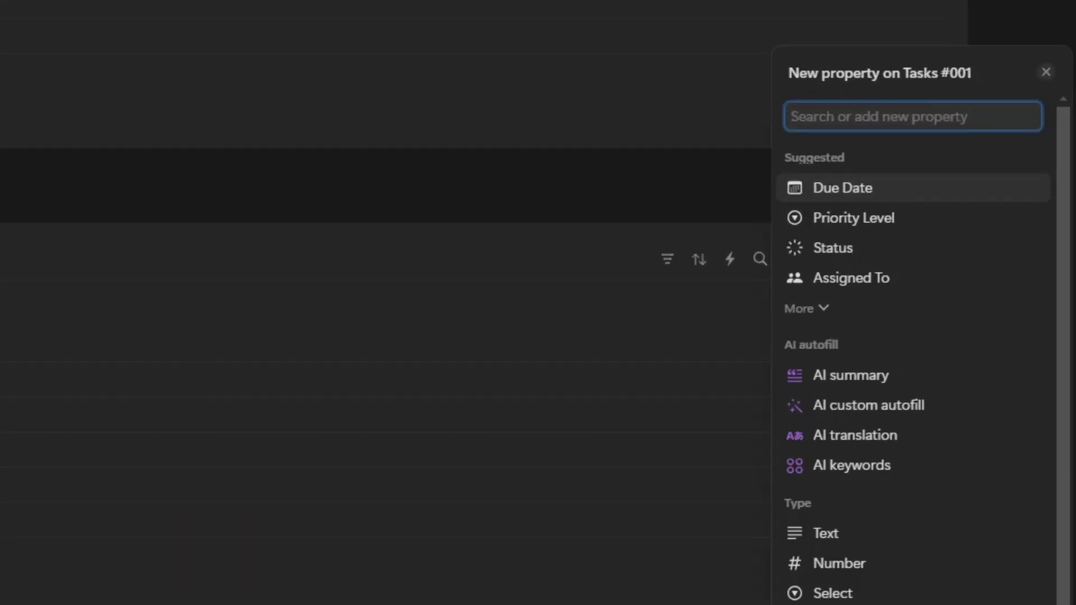
{"action": "type", "text": "form"}
{"action": "left_click", "coordinate": [845, 439]}
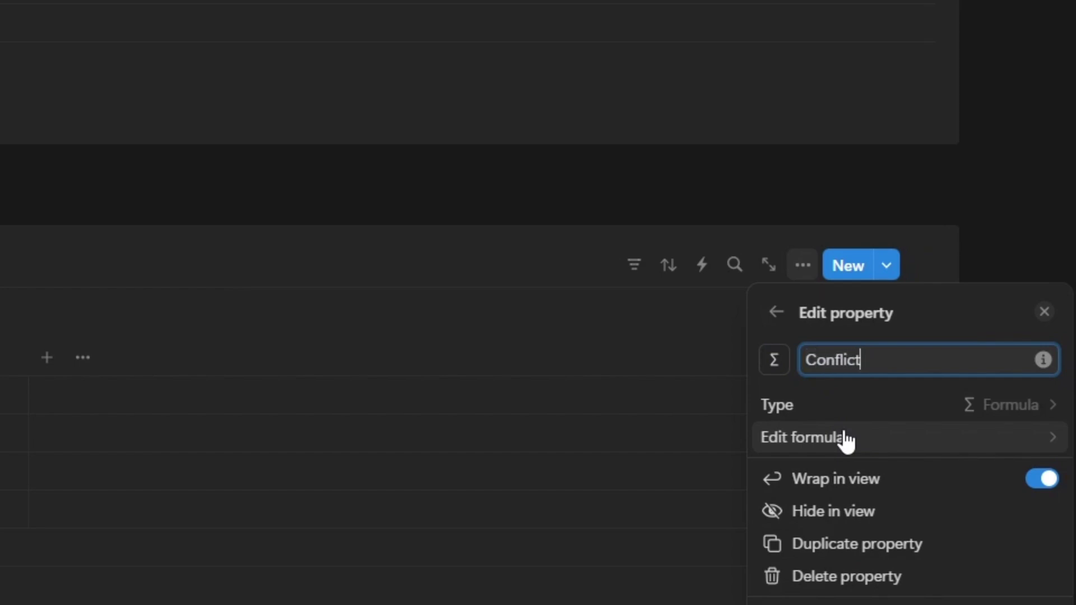
{"action": "left_click", "coordinate": [847, 439]}
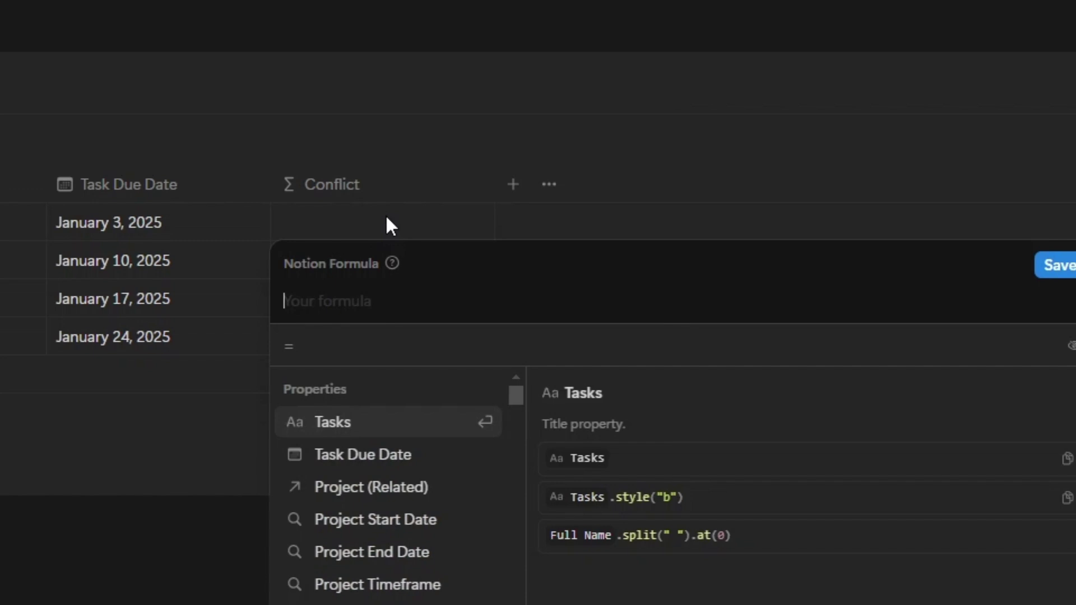
{"action": "type", "text": "if(empty([Alert 1] Project Date Conflict),\"\",\"⚠\")"}
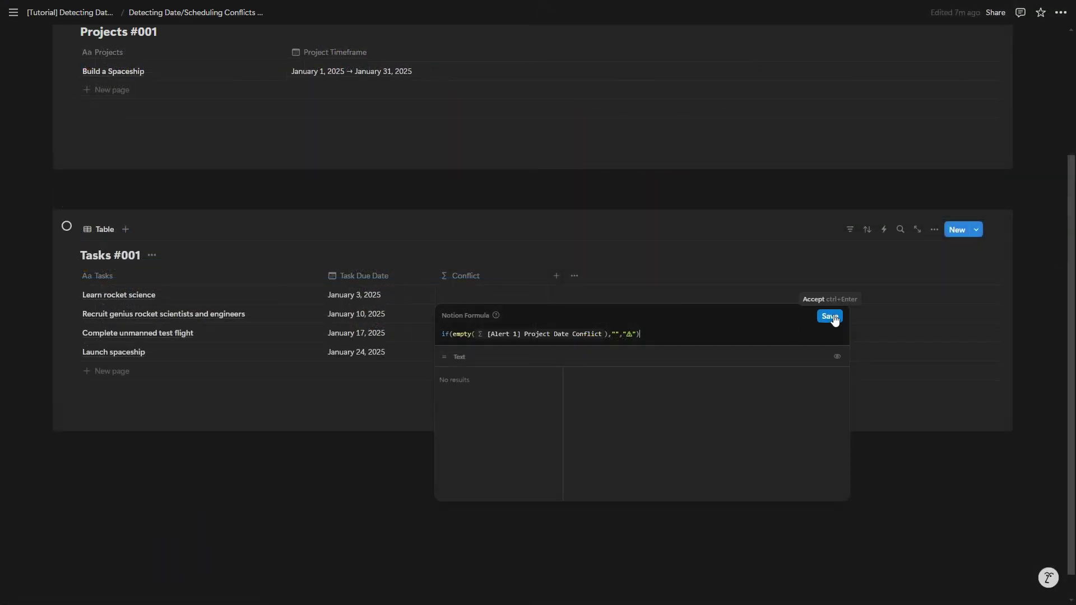
{"action": "left_click", "coordinate": [832, 316]}
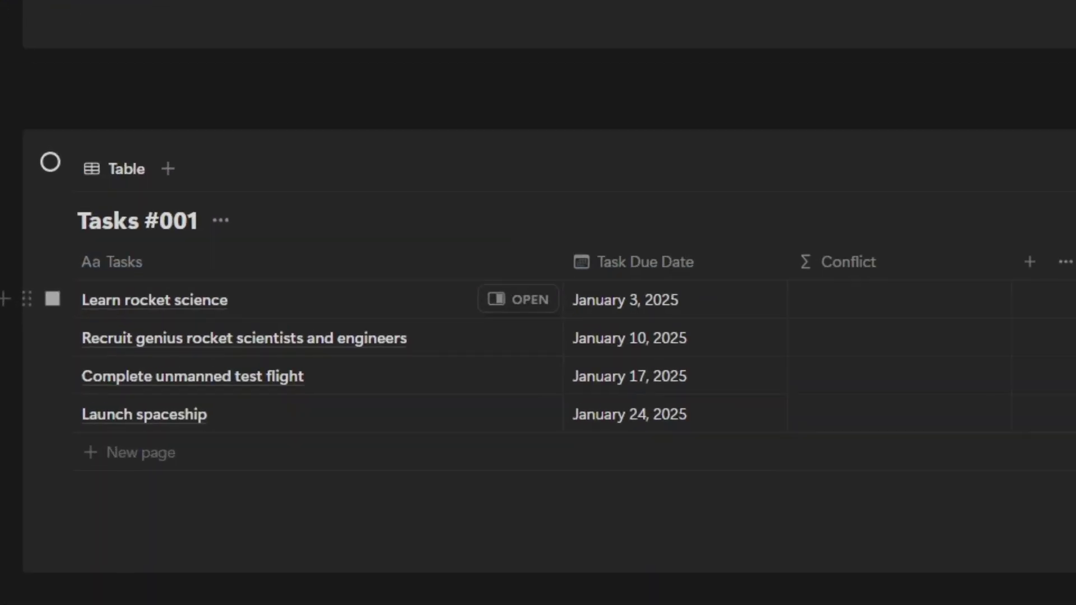
Move the Conflict column in front of the Tasks column and change its property type to Checkbox
{"action": "left_click_drag", "start_coordinate": [904, 274], "coordinate": [95, 253]}
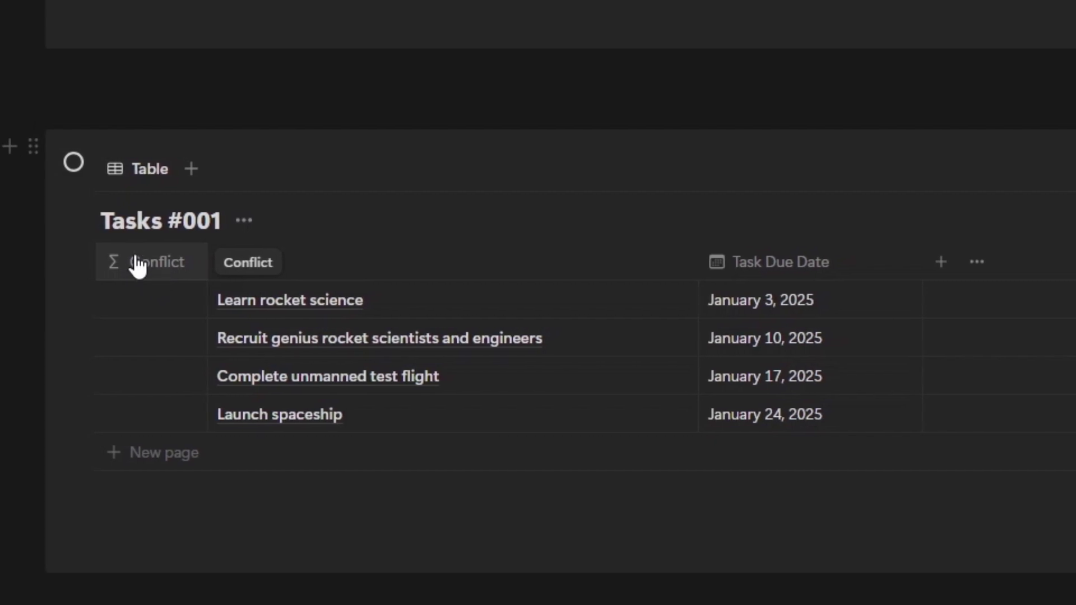
{"action": "left_click", "coordinate": [158, 263]}
{"action": "left_click", "coordinate": [272, 367]}
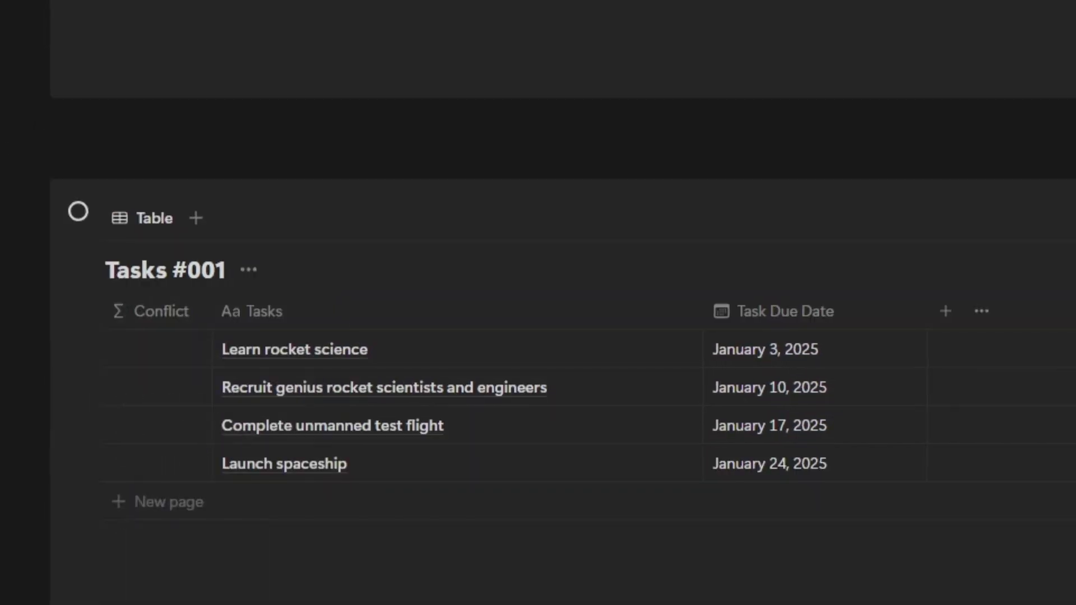
{"action": "left_click", "coordinate": [1055, 356]}
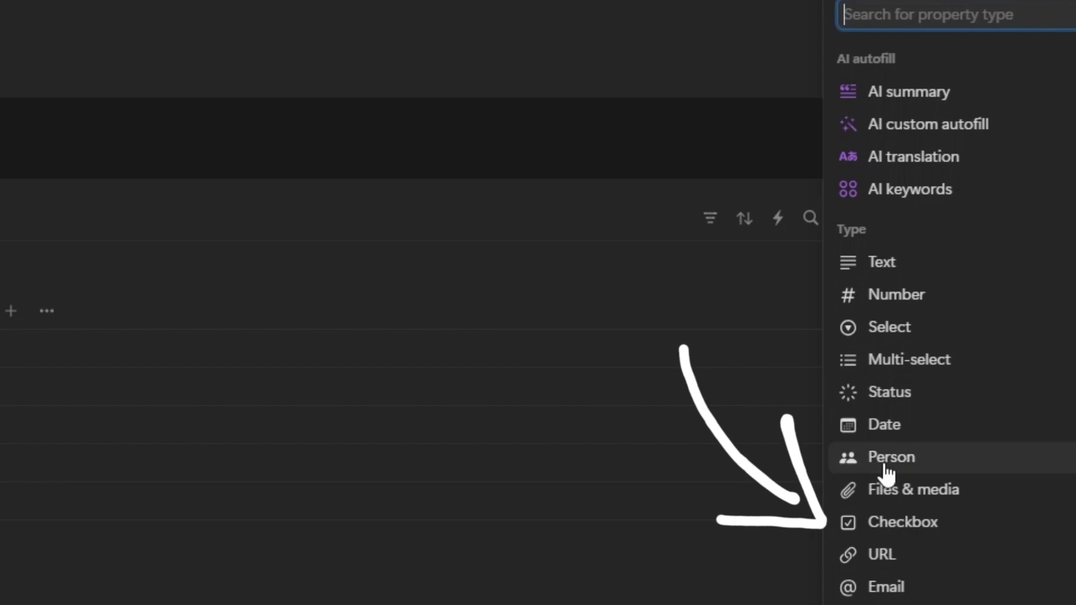
{"action": "left_click", "coordinate": [907, 523]}
{"action": "key", "text": "Escape"}
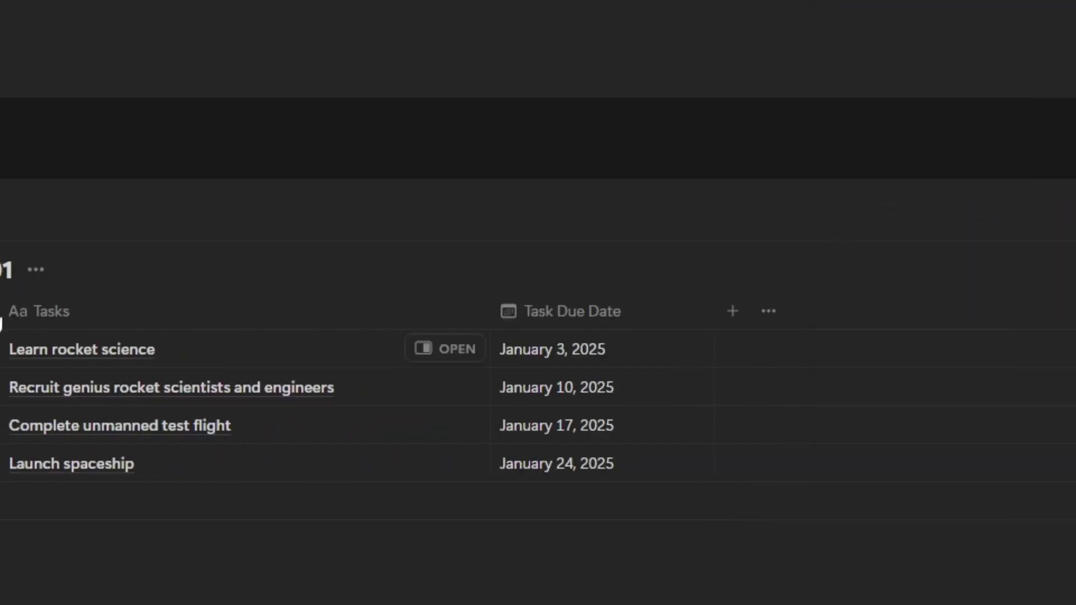
Narrow the Conflict column to icon width and change its icon to the circled exclamation mark
{"action": "left_click_drag", "start_coordinate": [267, 313], "coordinate": [152, 315]}
{"action": "left_click", "coordinate": [152, 317]}
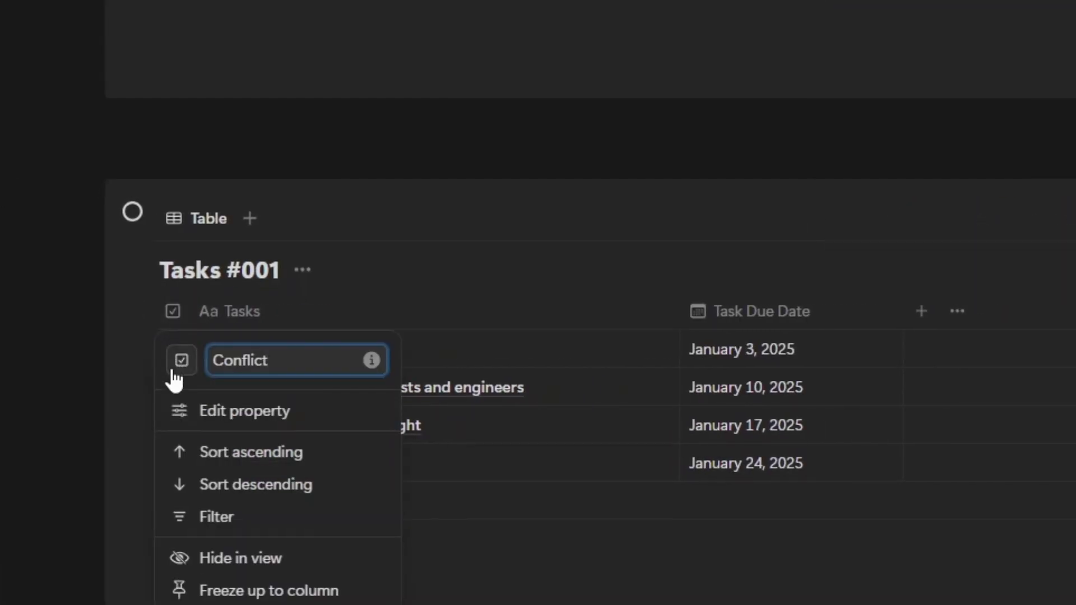
{"action": "left_click", "coordinate": [173, 358]}
{"action": "type", "text": "exc"}
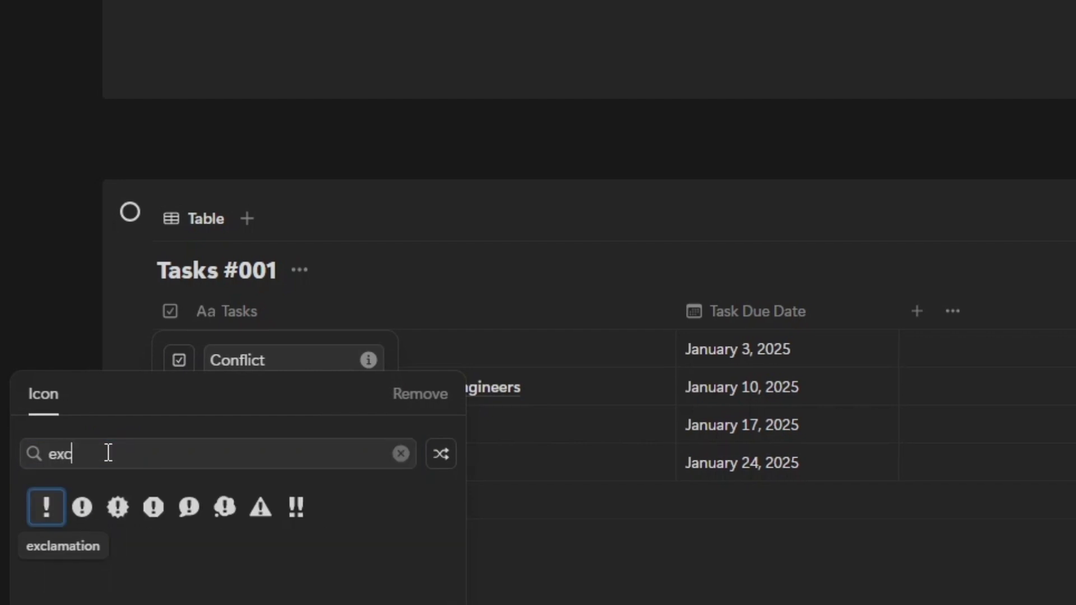
{"action": "type", "text": "le"}
{"action": "key", "text": "BackSpace"}
{"action": "type", "text": "am"}
{"action": "left_click", "coordinate": [83, 506]}
Add the description "Checks if a Task has a due date that falls outside the timeframe of its parent Project." to the Conflict property
{"action": "left_click", "coordinate": [366, 360]}
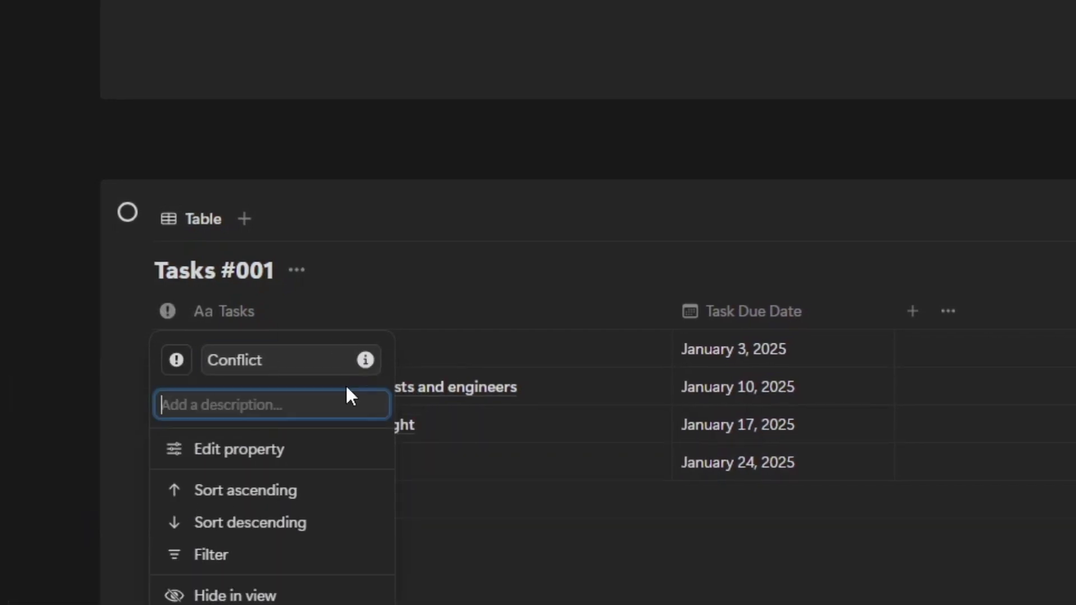
{"action": "type", "text": "Checks if a Task has a due date that falls outside"}
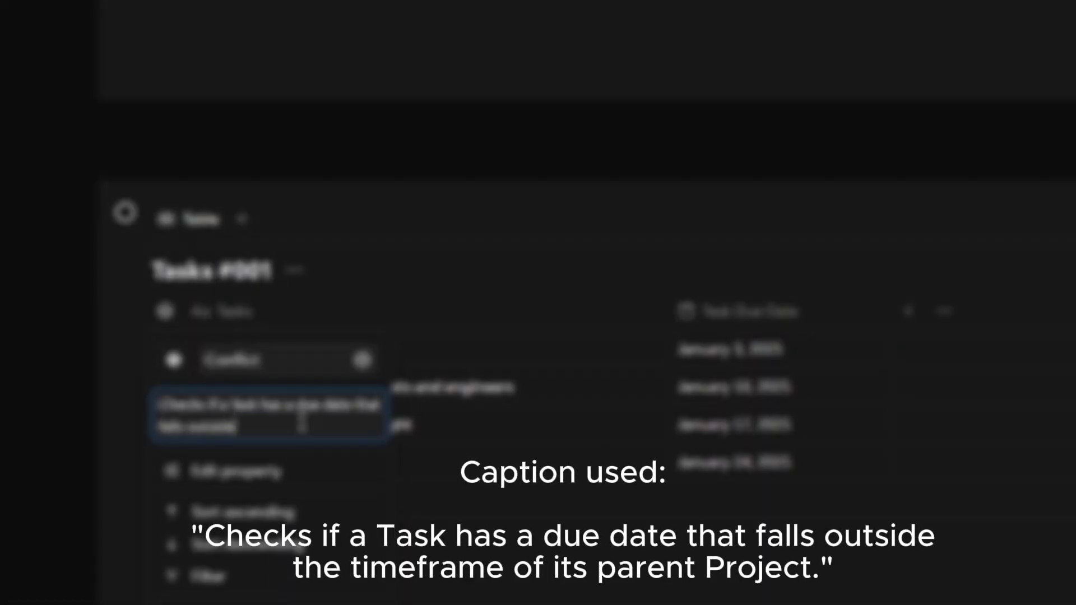
{"action": "type", "text": " the timeframe of its parent Project."}
{"action": "key", "text": "Escape"}
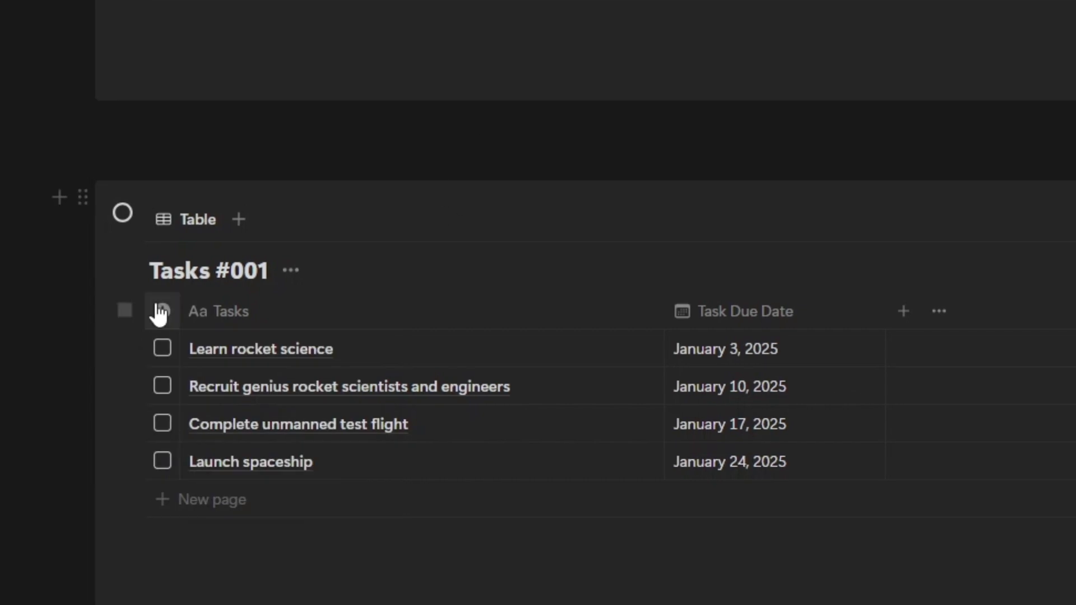
Change the Conflict property's type from Checkbox back to Formula
{"action": "left_click", "coordinate": [164, 308]}
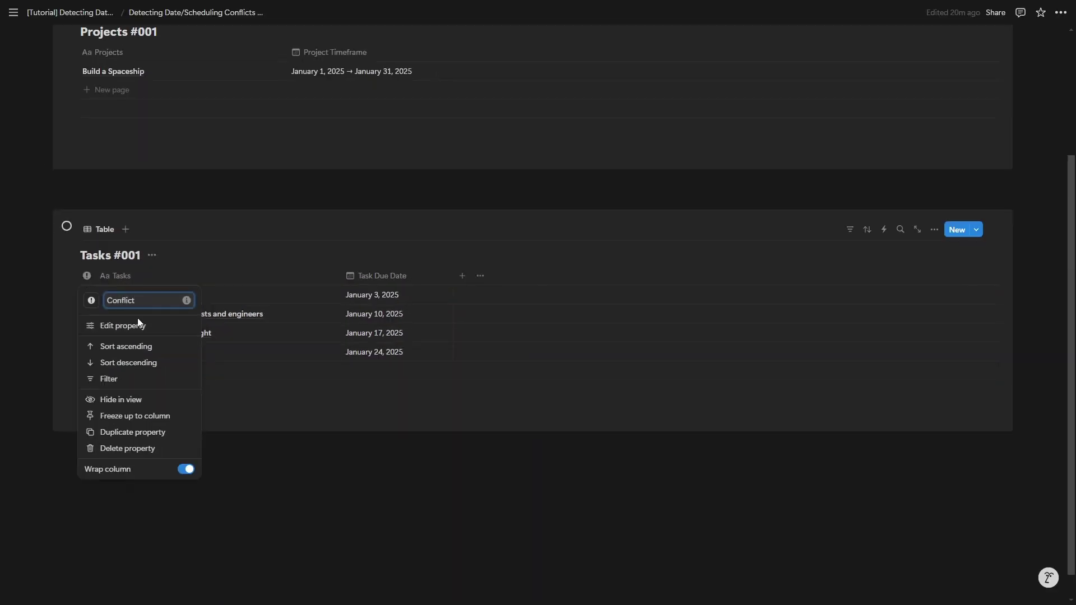
{"action": "left_click", "coordinate": [270, 401]}
{"action": "left_click", "coordinate": [938, 325]}
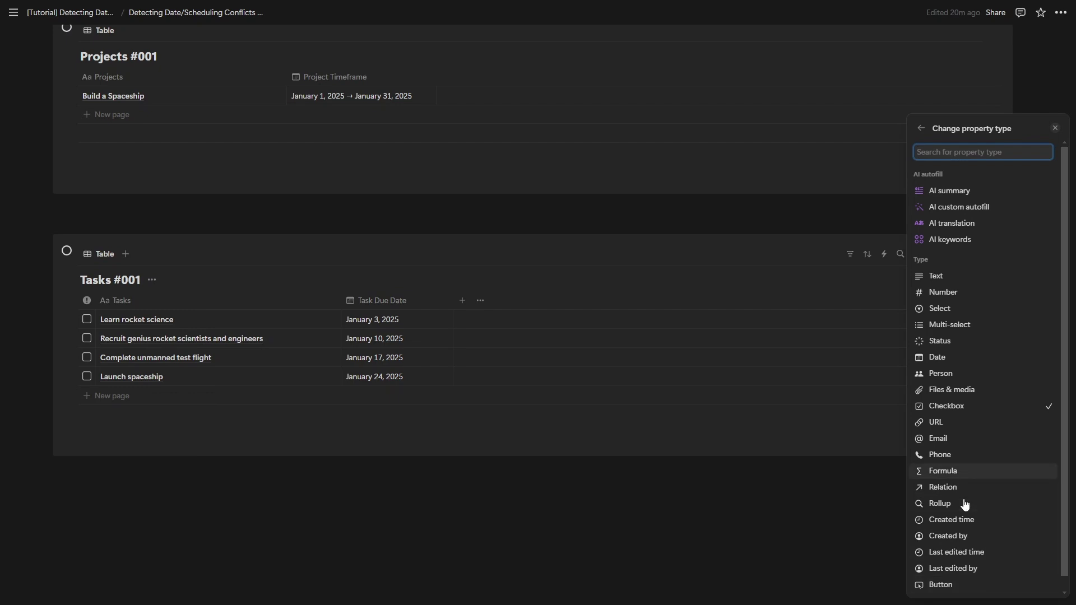
{"action": "left_click", "coordinate": [964, 474]}
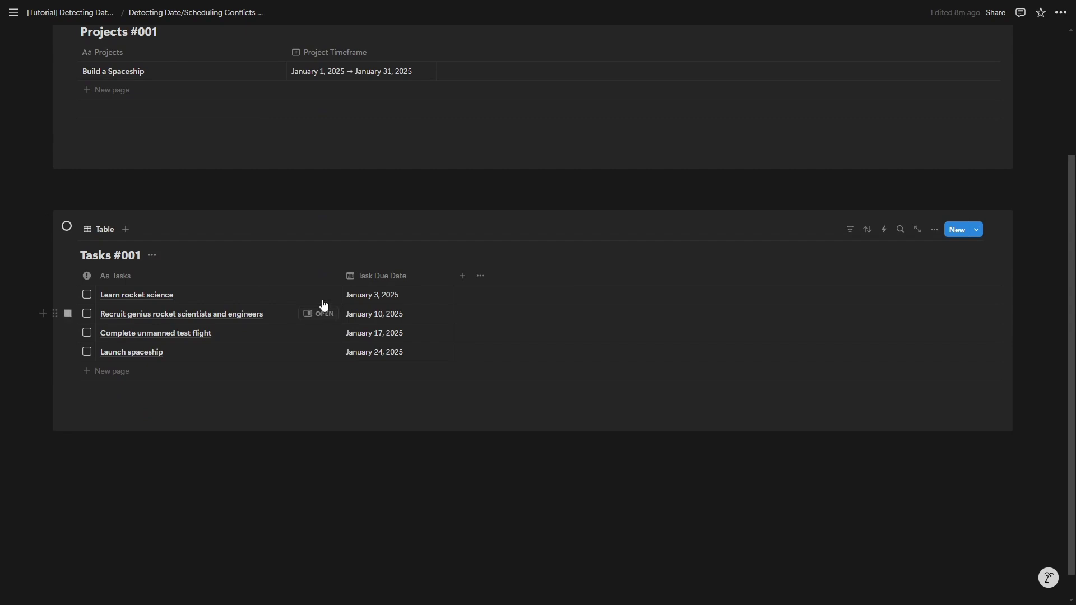
Open the Learn rocket science task, move the Alert 1 property above Task Due Date and set its visibility to Hide when empty
{"action": "left_click", "coordinate": [320, 296]}
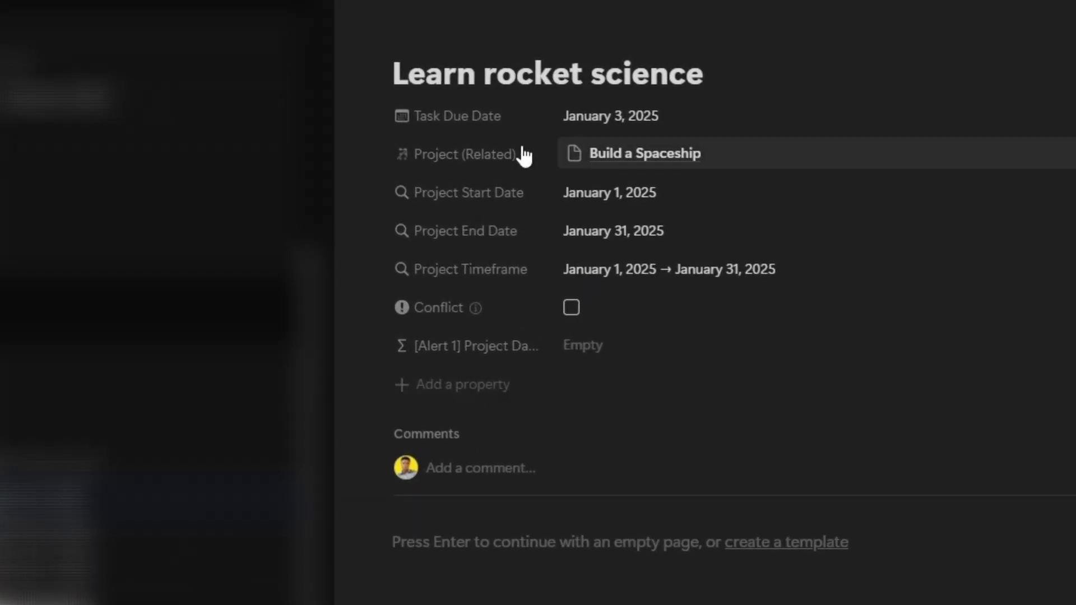
{"action": "left_click_drag", "start_coordinate": [464, 345], "coordinate": [488, 124]}
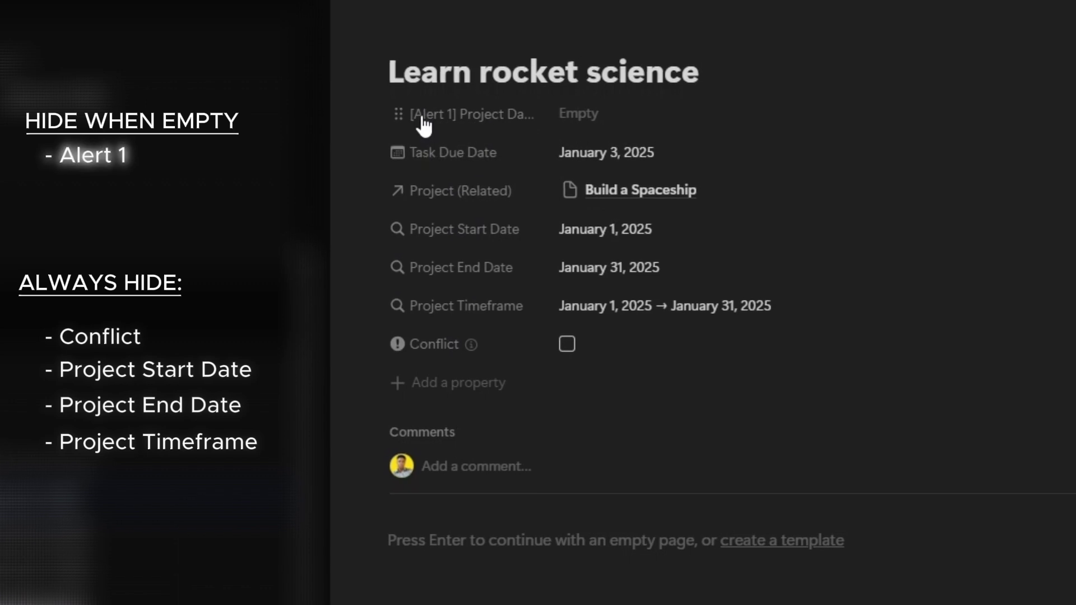
{"action": "left_click", "coordinate": [491, 119]}
{"action": "mouse_move", "coordinate": [507, 217]}
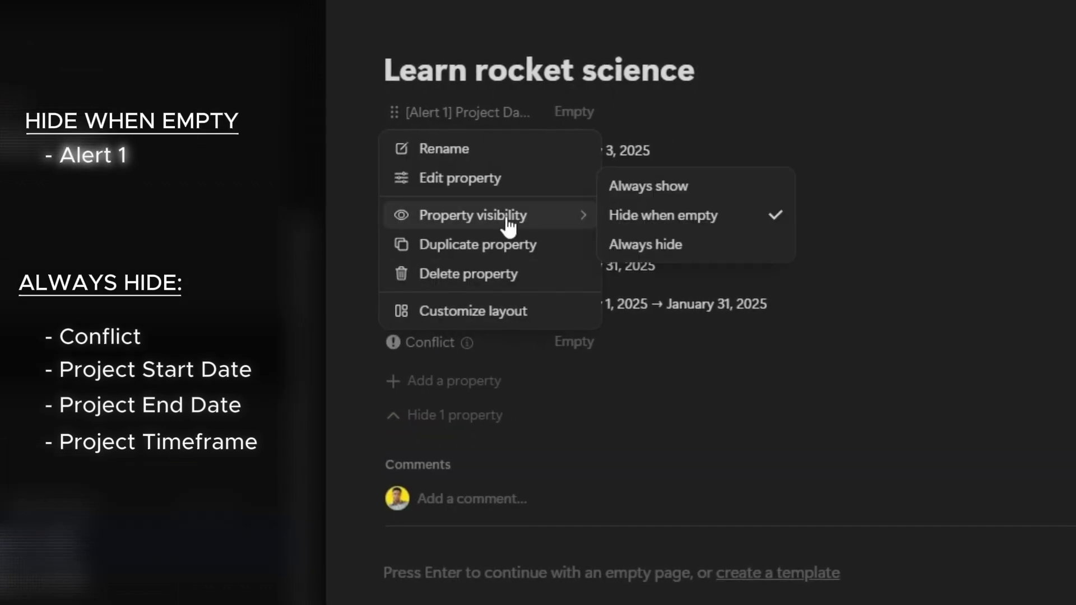
{"action": "left_click", "coordinate": [694, 219]}
Set the Conflict property's visibility on the task page to Always hide and collapse the hidden properties
{"action": "left_click", "coordinate": [465, 342]}
{"action": "mouse_move", "coordinate": [547, 454]}
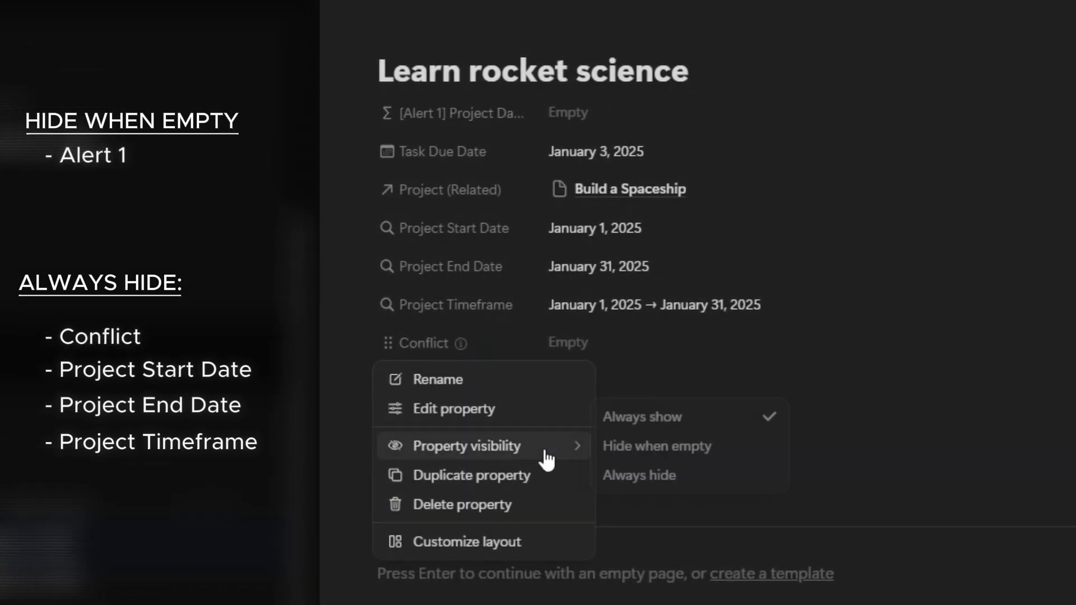
{"action": "left_click", "coordinate": [633, 473]}
{"action": "left_click", "coordinate": [406, 439]}
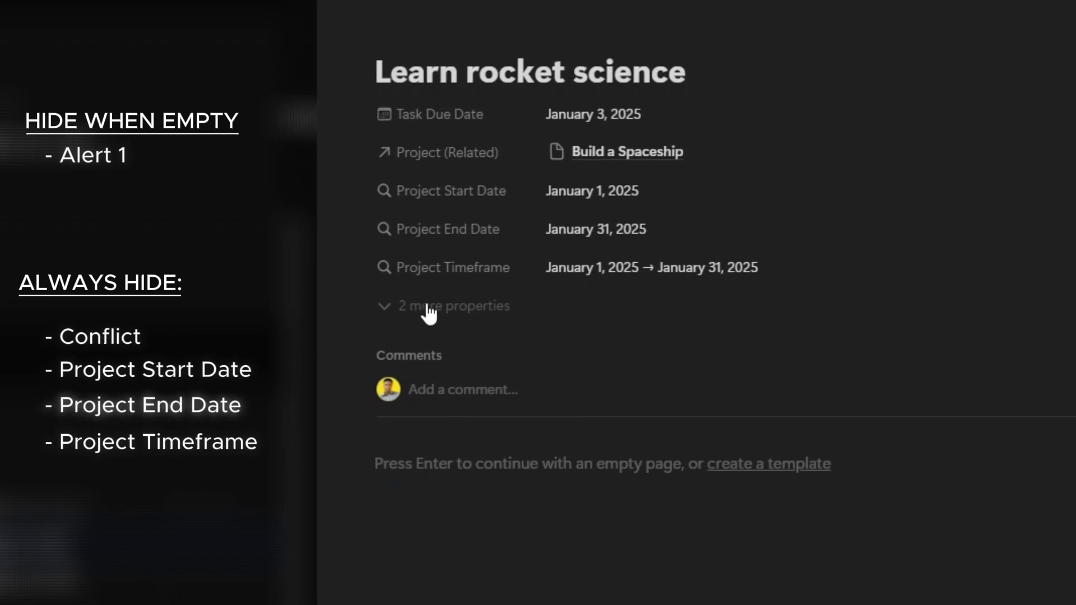
Set the Project Start Date, Project End Date and Project Timeframe properties to Always hide and close the task page
{"action": "left_click", "coordinate": [456, 201]}
{"action": "mouse_move", "coordinate": [523, 298]}
{"action": "left_click", "coordinate": [632, 320]}
{"action": "left_click", "coordinate": [442, 193]}
{"action": "mouse_move", "coordinate": [488, 296]}
{"action": "left_click", "coordinate": [661, 346]}
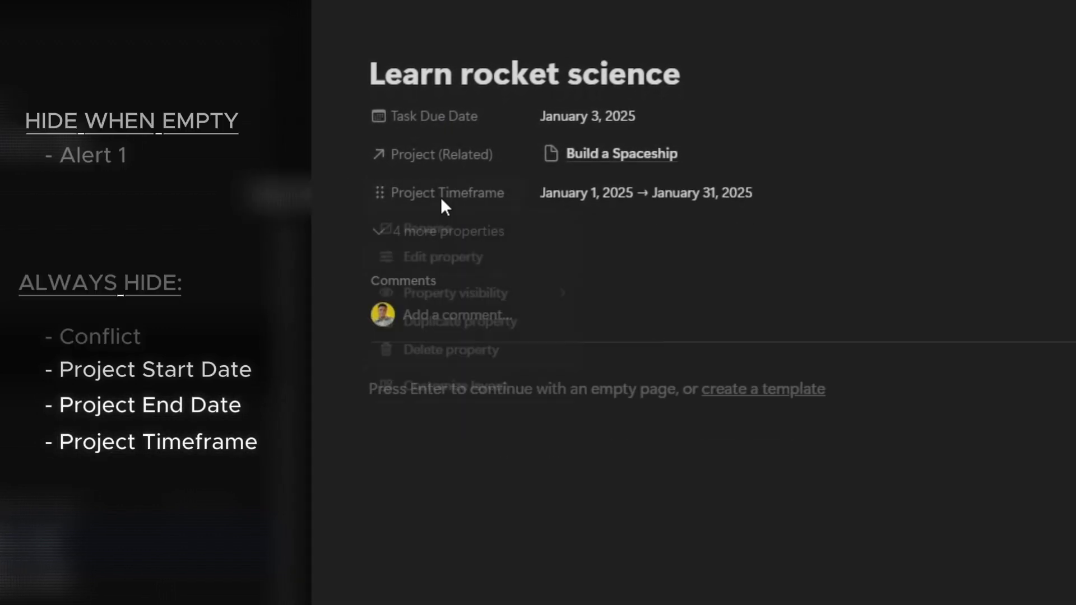
{"action": "left_click", "coordinate": [440, 197]}
{"action": "left_click", "coordinate": [661, 338]}
{"action": "key", "text": "Escape"}
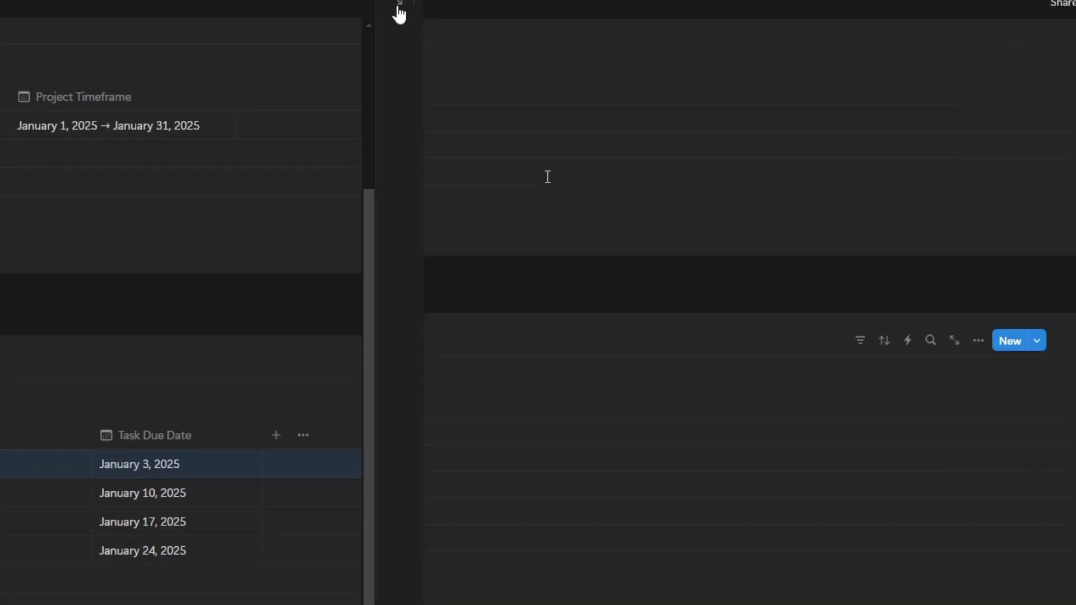
Set the Learn rocket science task's due date to February 4, 2025 and open the task to check its alert
{"action": "left_click", "coordinate": [385, 320]}
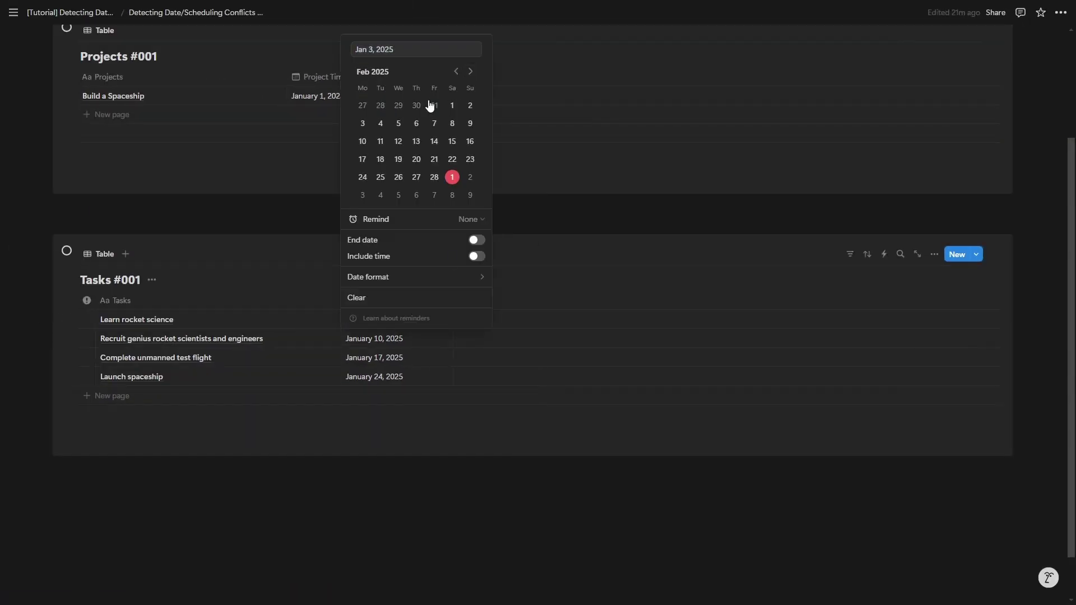
{"action": "left_click", "coordinate": [381, 125]}
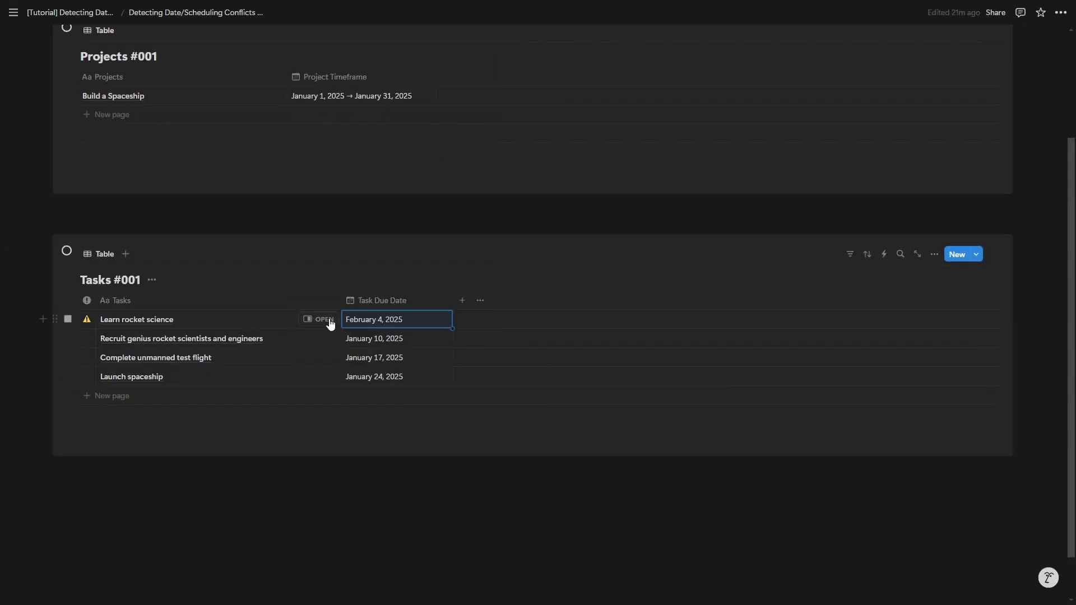
{"action": "left_click", "coordinate": [320, 319]}
{"action": "left_click", "coordinate": [712, 110]}
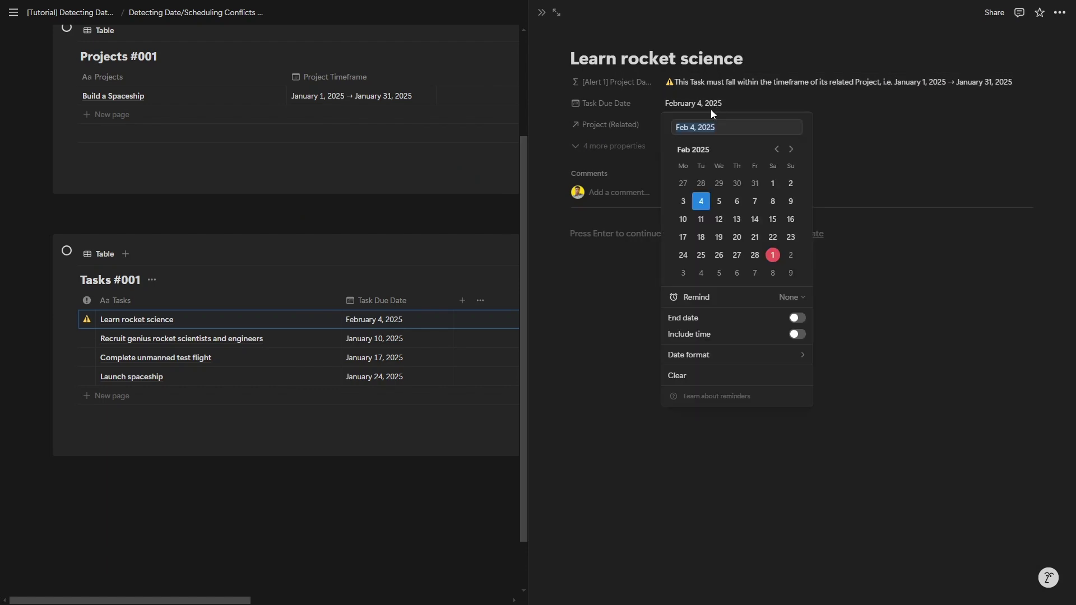
{"action": "left_click", "coordinate": [772, 185]}
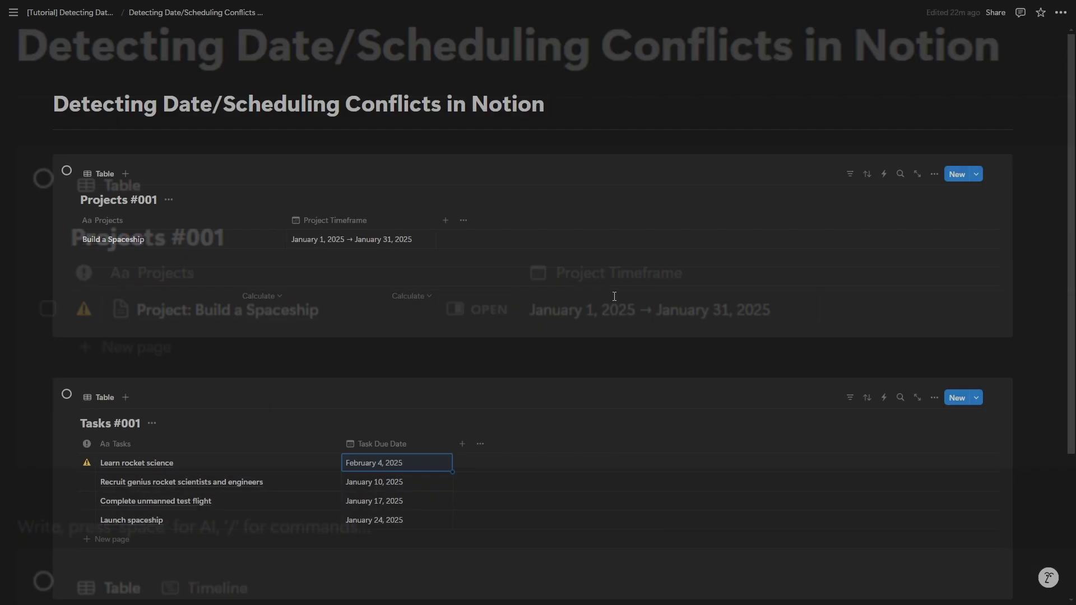
Add a Rollup property named "No. of Task date conflicts" to the Projects #001 table
{"action": "left_click", "coordinate": [445, 220]}
{"action": "type", "text": "roll"}
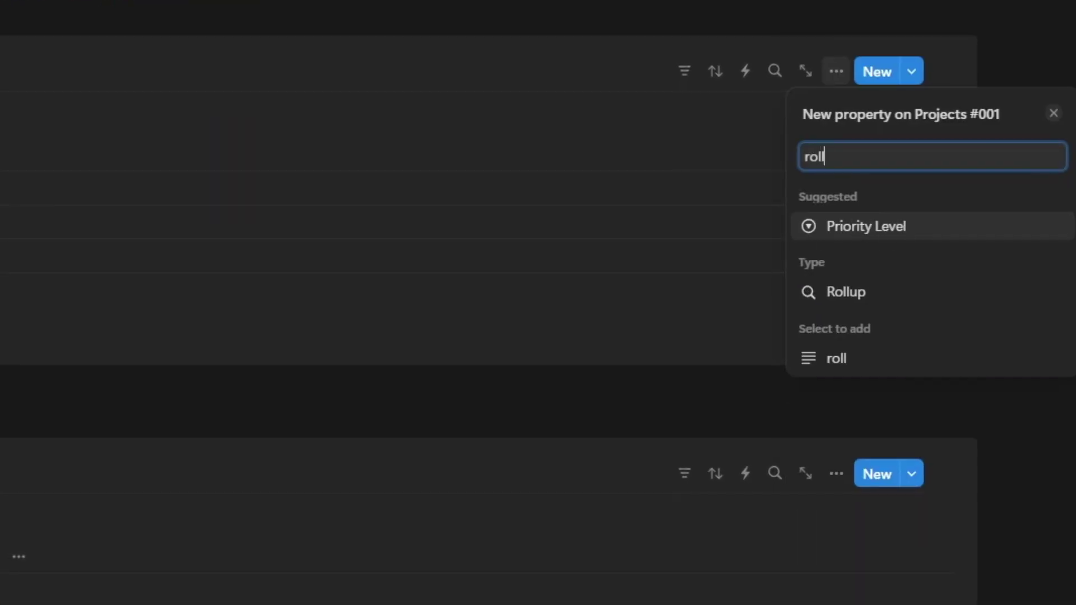
{"action": "left_click", "coordinate": [857, 288]}
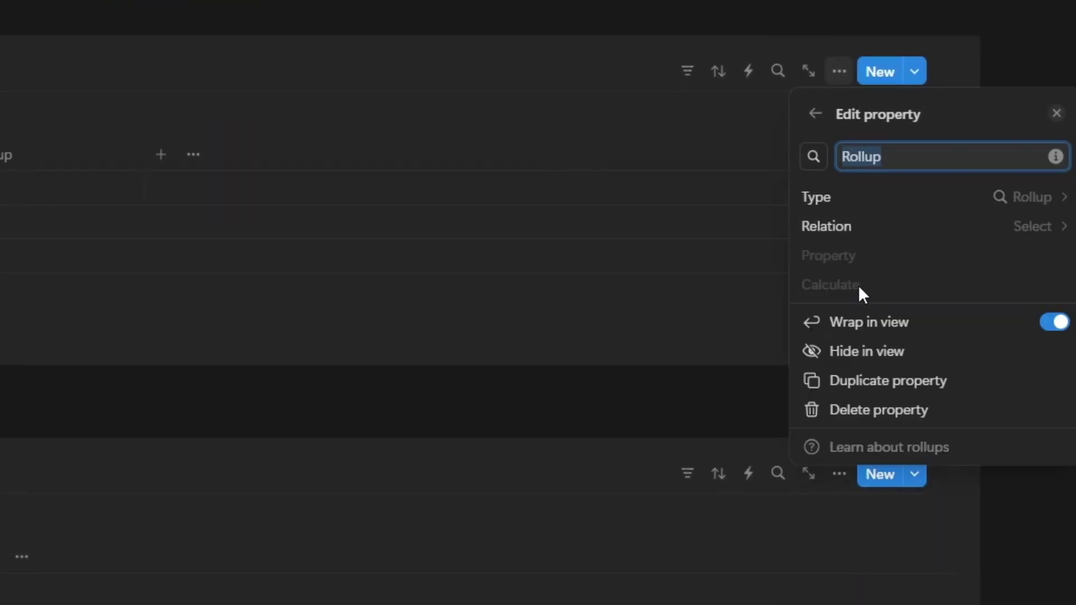
{"action": "type", "text": "No. of Task date conflicts"}
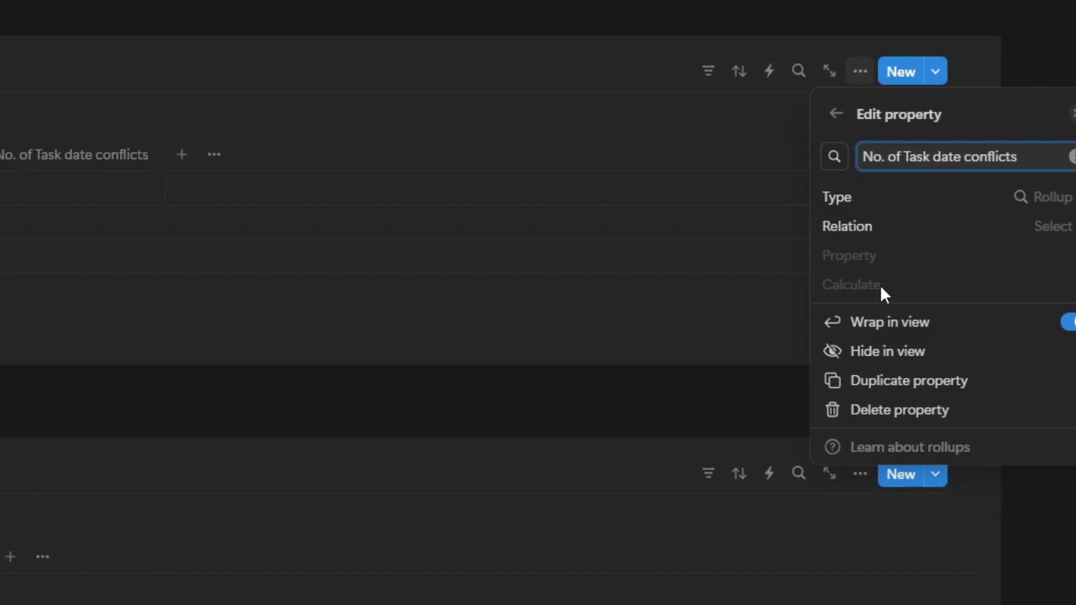
{"action": "left_click", "coordinate": [563, 39]}
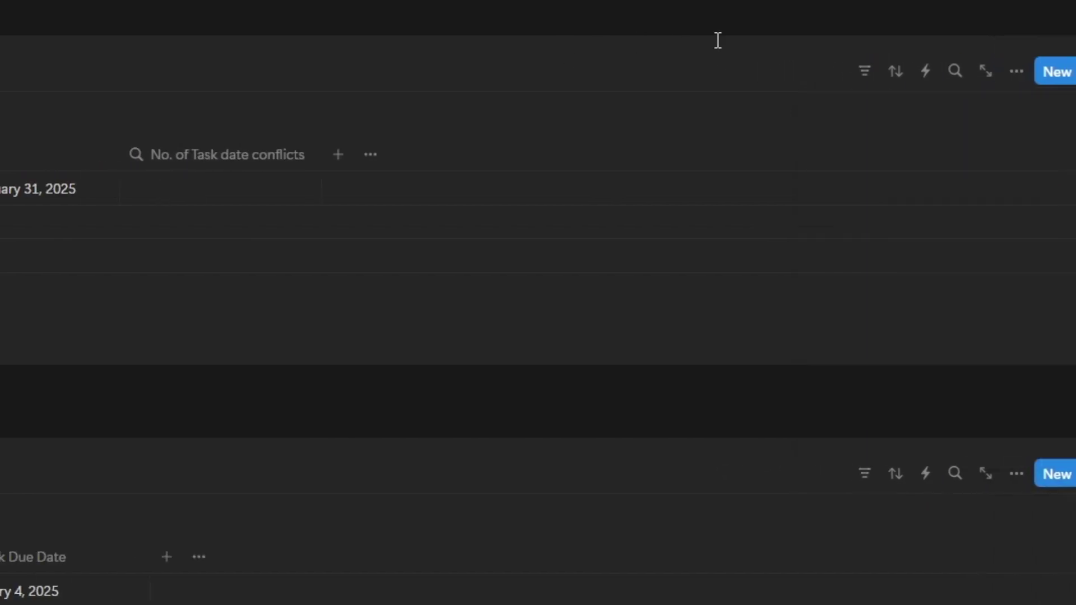
Roll up [Alert 1] Project Date Conflict through the Tasks (Related) relation using Count not empty, and hide the rollup column
{"action": "left_click", "coordinate": [69, 188]}
{"action": "left_click", "coordinate": [136, 251]}
{"action": "left_click", "coordinate": [112, 285]}
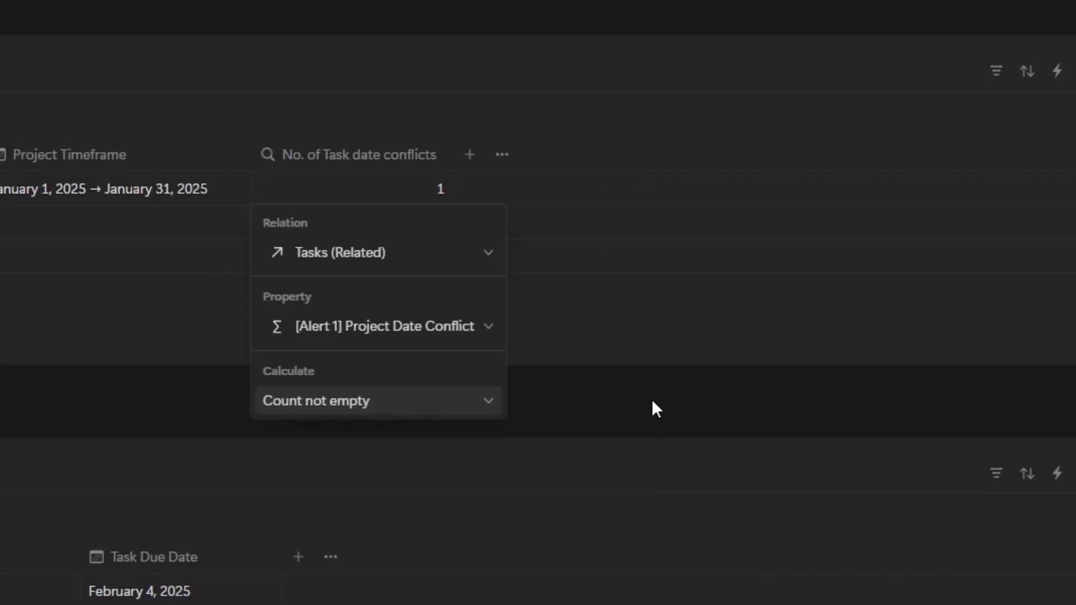
{"action": "left_click", "coordinate": [850, 478]}
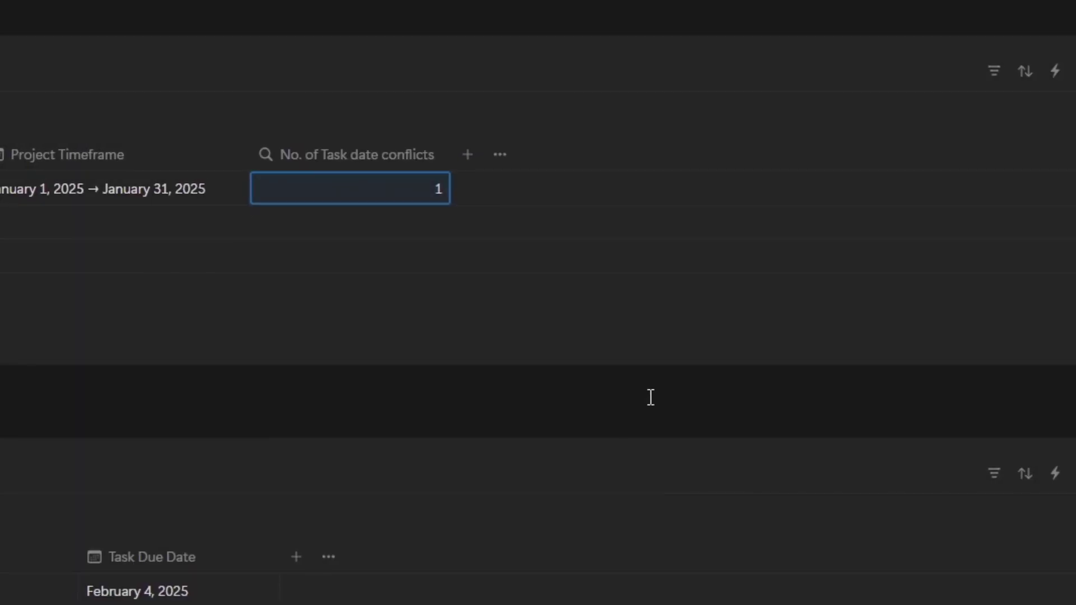
{"action": "left_click", "coordinate": [398, 111]}
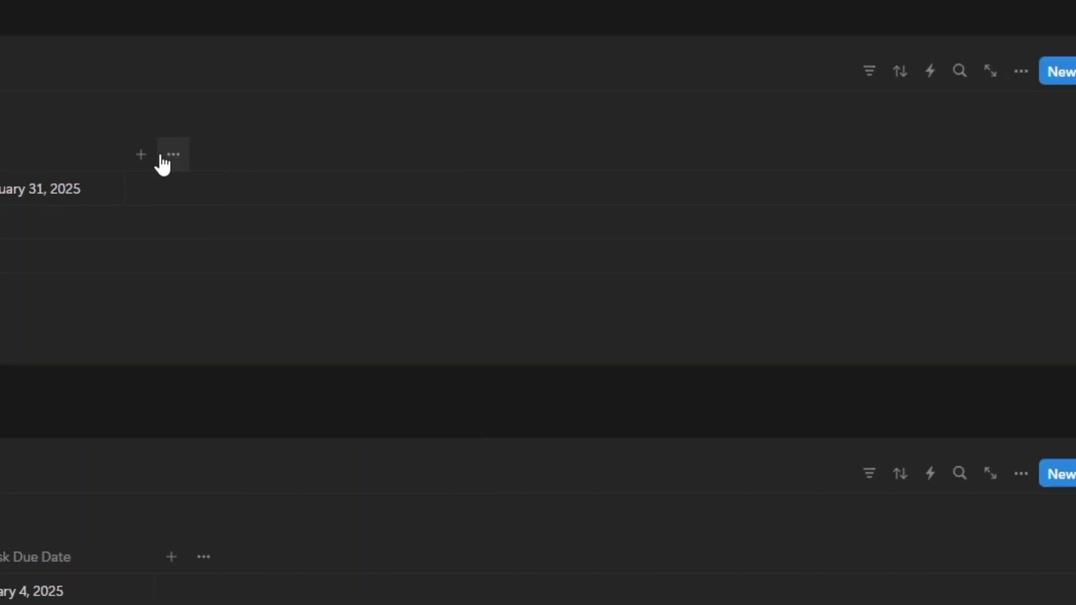
Add a Formula property named "Alert 1 - Date conflict" to the Projects #001 table
{"action": "left_click", "coordinate": [167, 154]}
{"action": "type", "text": "form"}
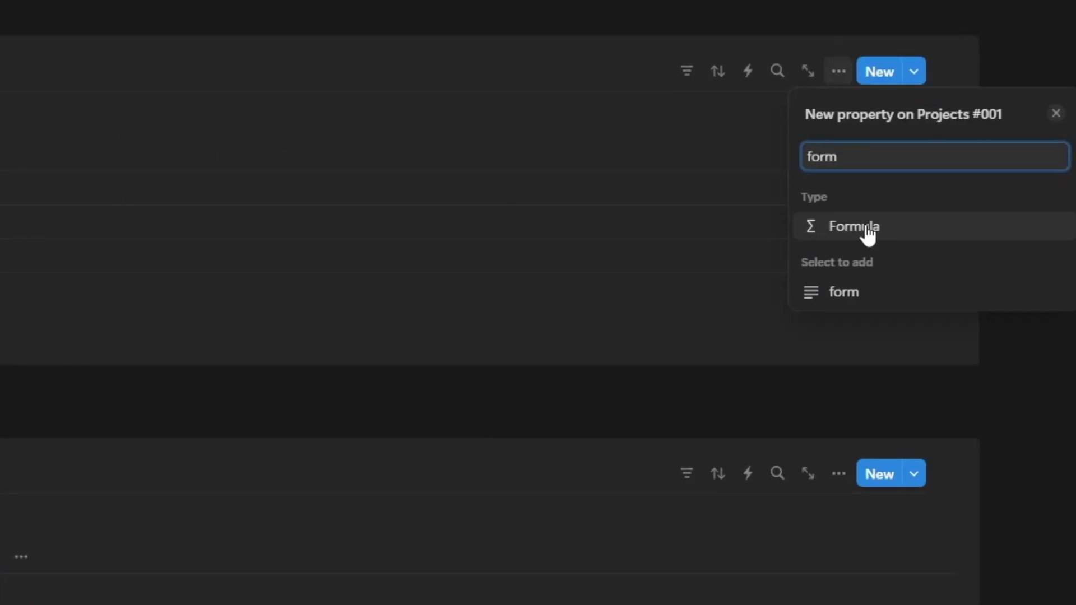
{"action": "left_click", "coordinate": [868, 227]}
{"action": "type", "text": "Alert 1 - T"}
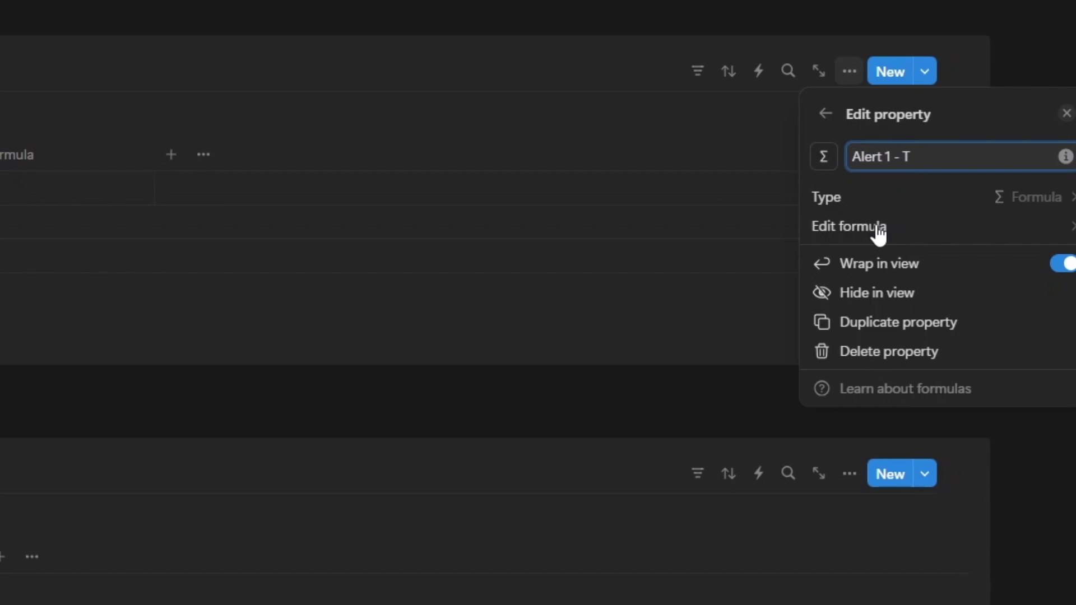
{"action": "key", "text": "BackSpace"}
{"action": "type", "text": "Date conflict"}
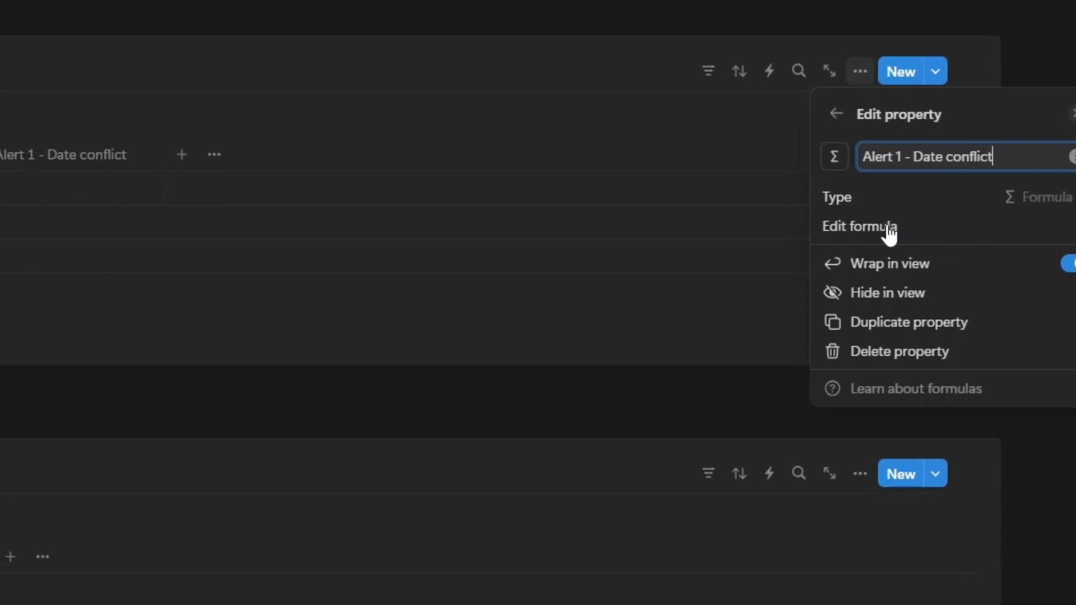
Set the alert formula to if(No. of Task date conflicts==0,"","⚠All tasks must fall within this Project's timeframe, i.e "+format(Project Timeframe)) and hide the column
{"action": "left_click", "coordinate": [890, 227]}
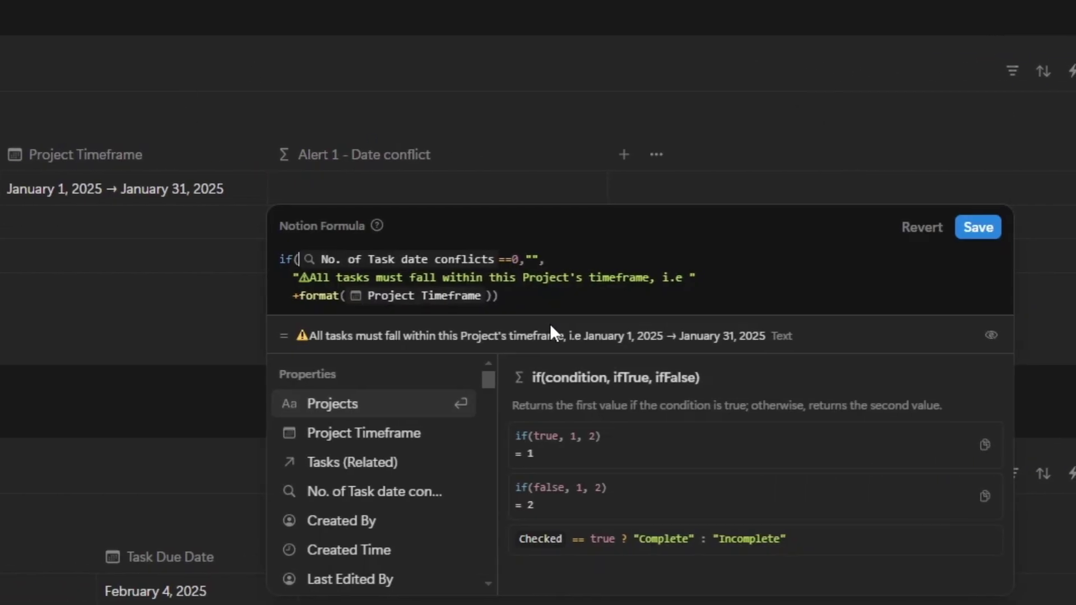
{"action": "key", "text": "ctrl+Return"}
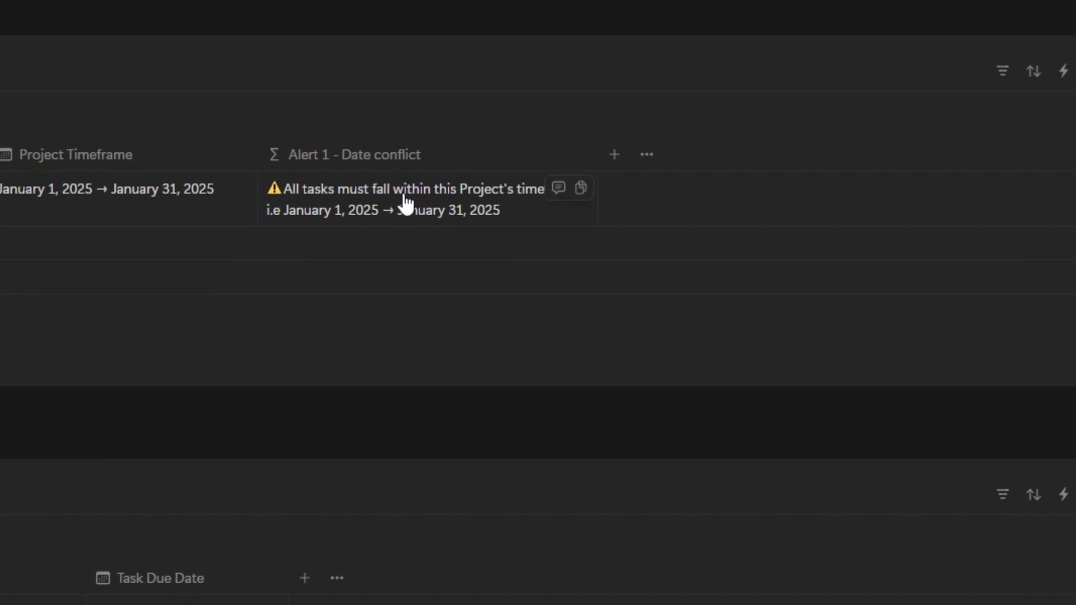
{"action": "left_click", "coordinate": [402, 156]}
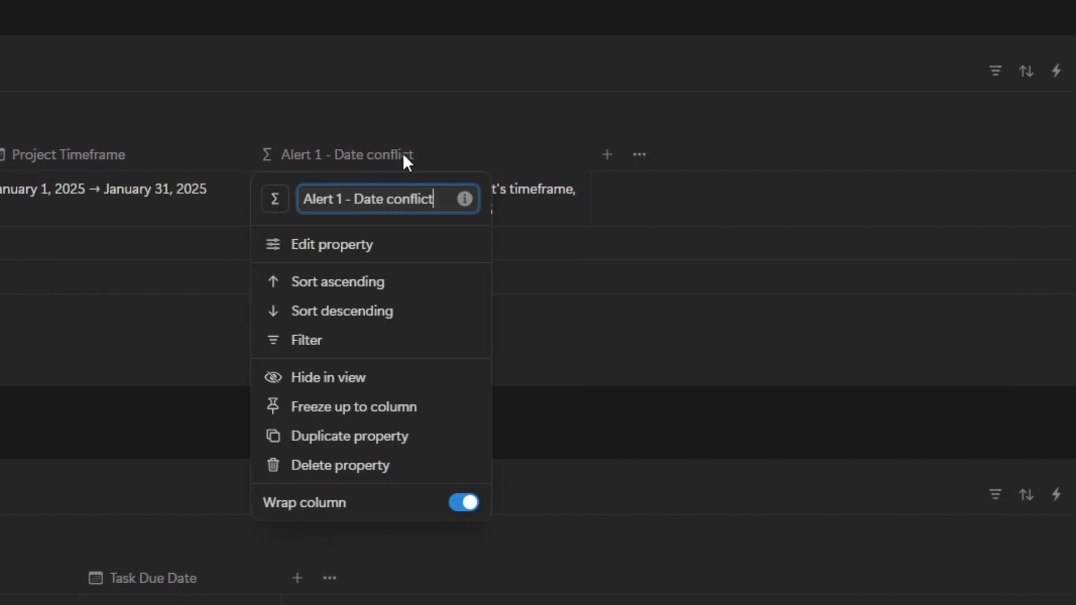
{"action": "left_click", "coordinate": [368, 376]}
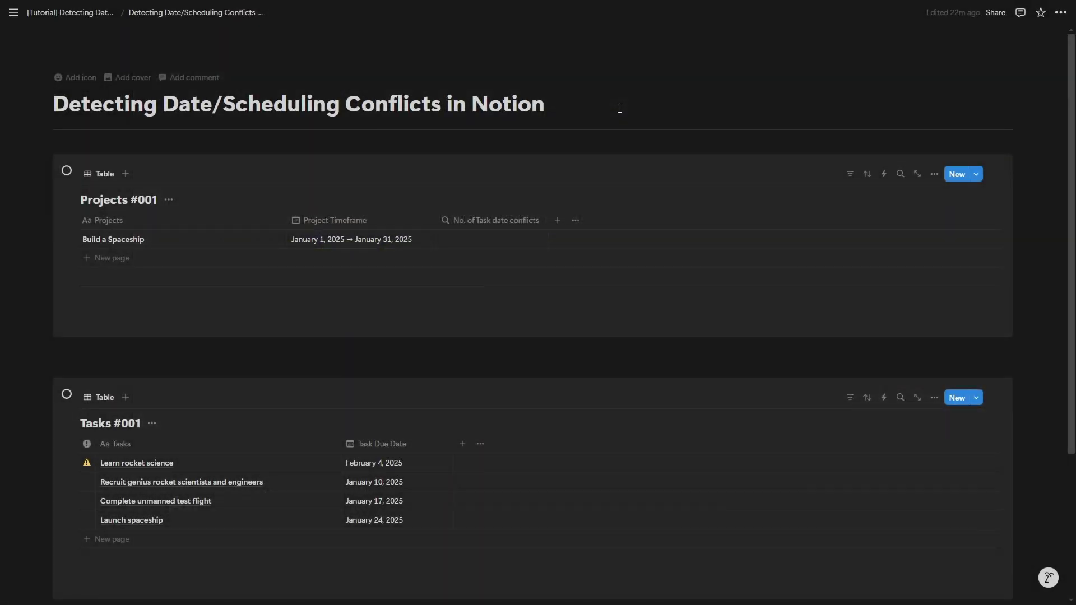
Configure the No. of Task date conflicts rollup with relation Tasks (Related), property [Alert 1] Project Date Conflict and calculation Count not empty
{"action": "left_click", "coordinate": [505, 224]}
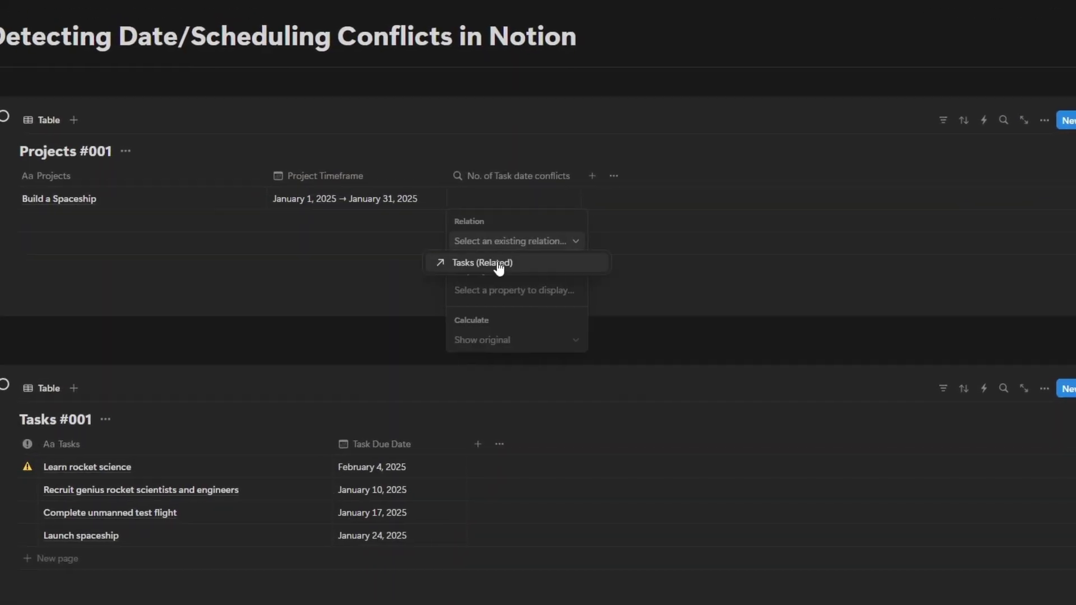
{"action": "left_click", "coordinate": [497, 263]}
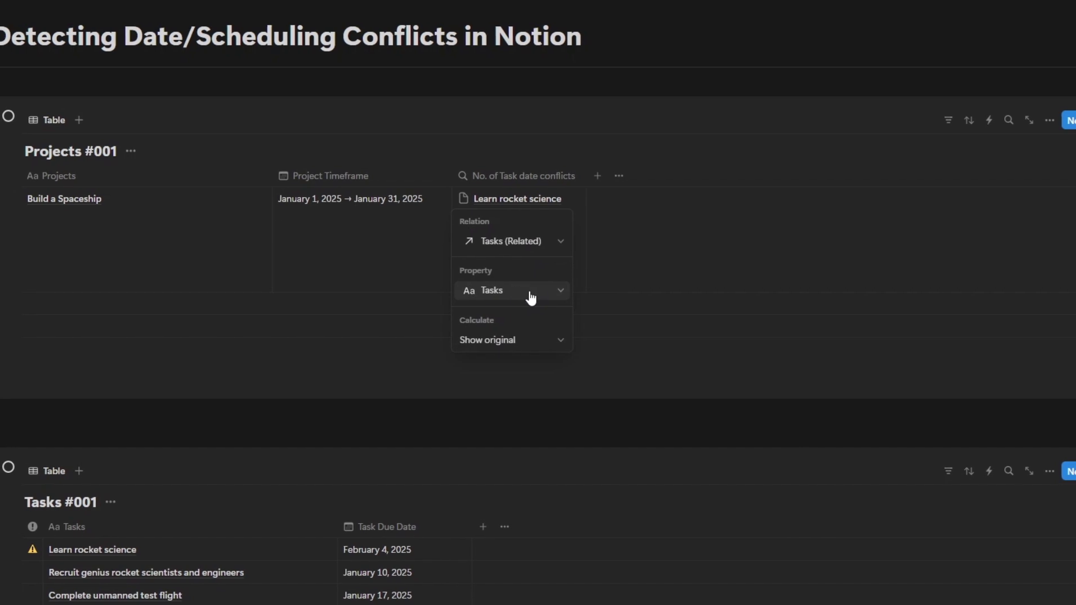
{"action": "left_click", "coordinate": [523, 390]}
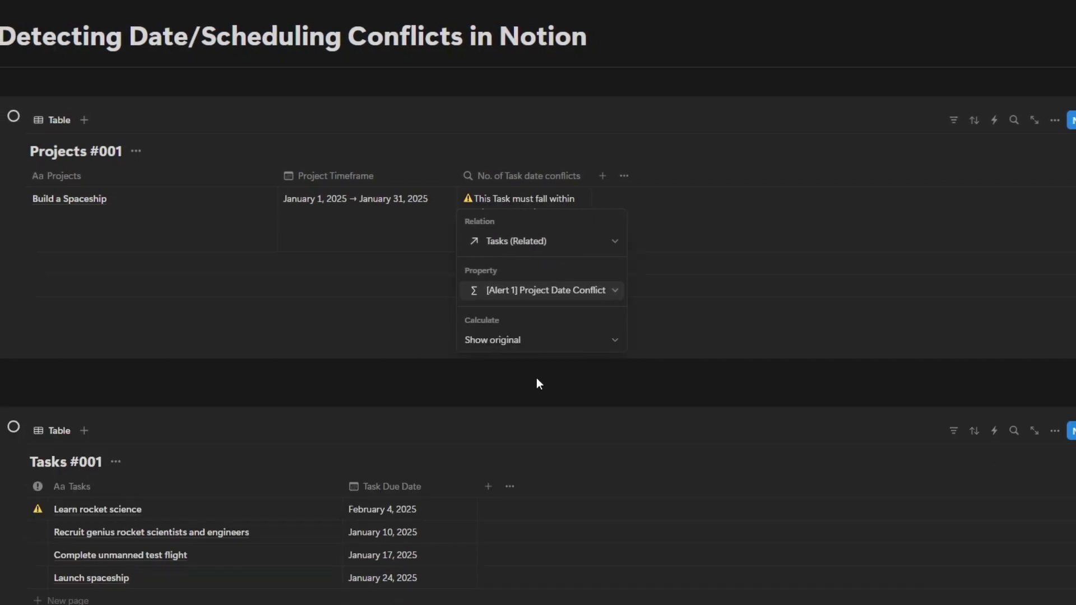
{"action": "left_click", "coordinate": [552, 339]}
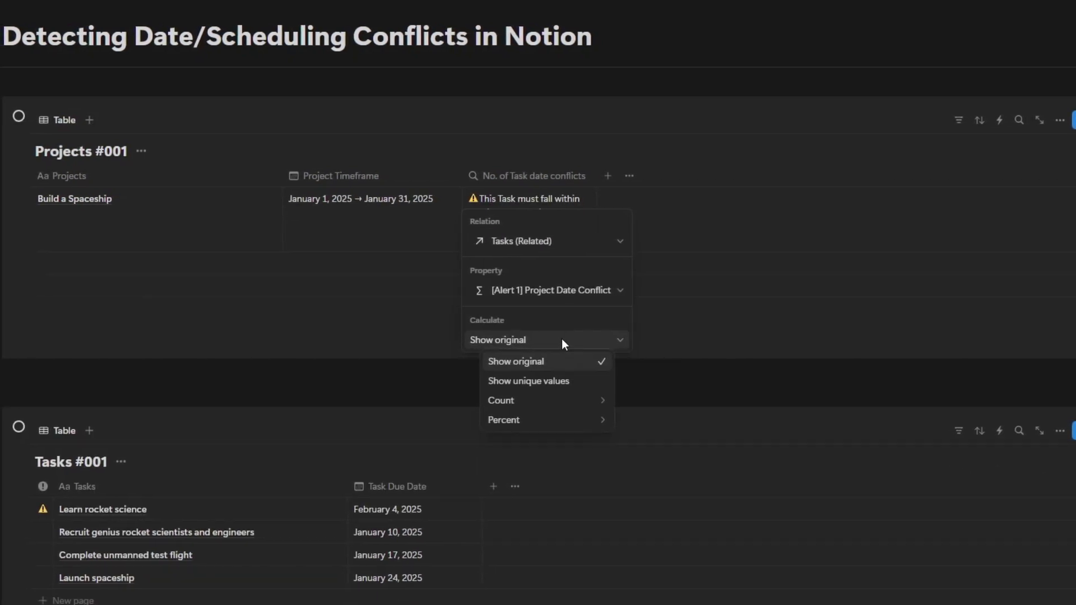
{"action": "mouse_move", "coordinate": [593, 401]}
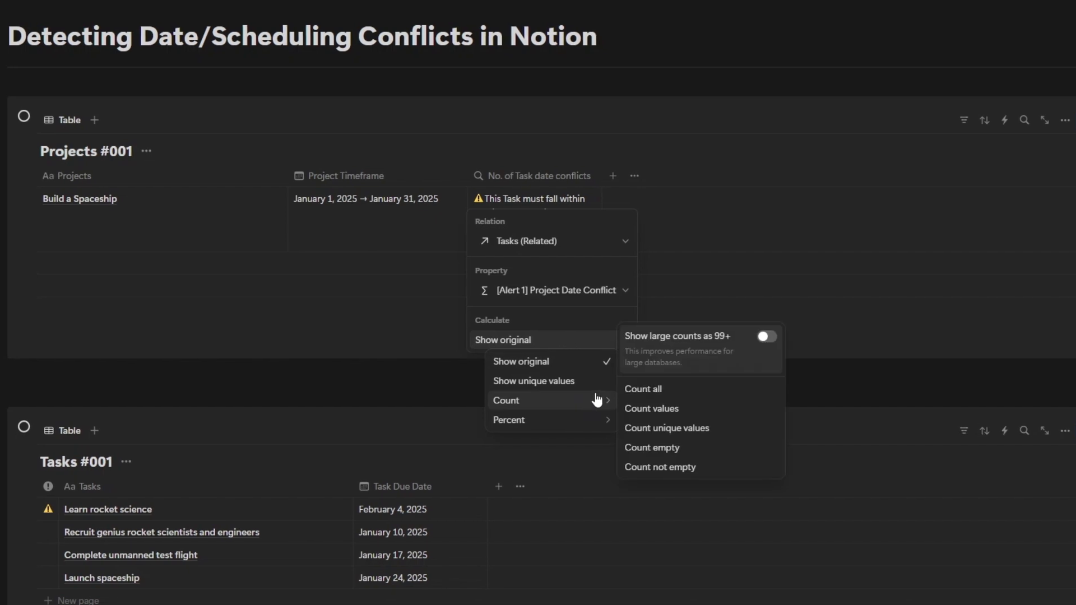
{"action": "left_click", "coordinate": [689, 468]}
{"action": "key", "text": "Escape"}
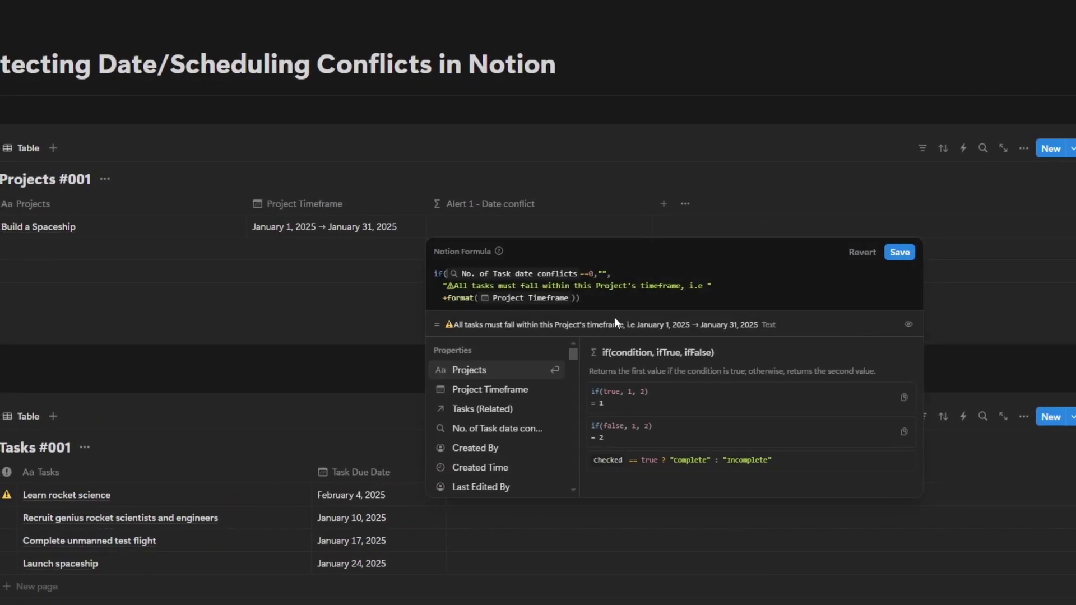
Save the Alert 1 - Date conflict formula and hide its column in the Projects #001 table
{"action": "key", "text": "ctrl+Return"}
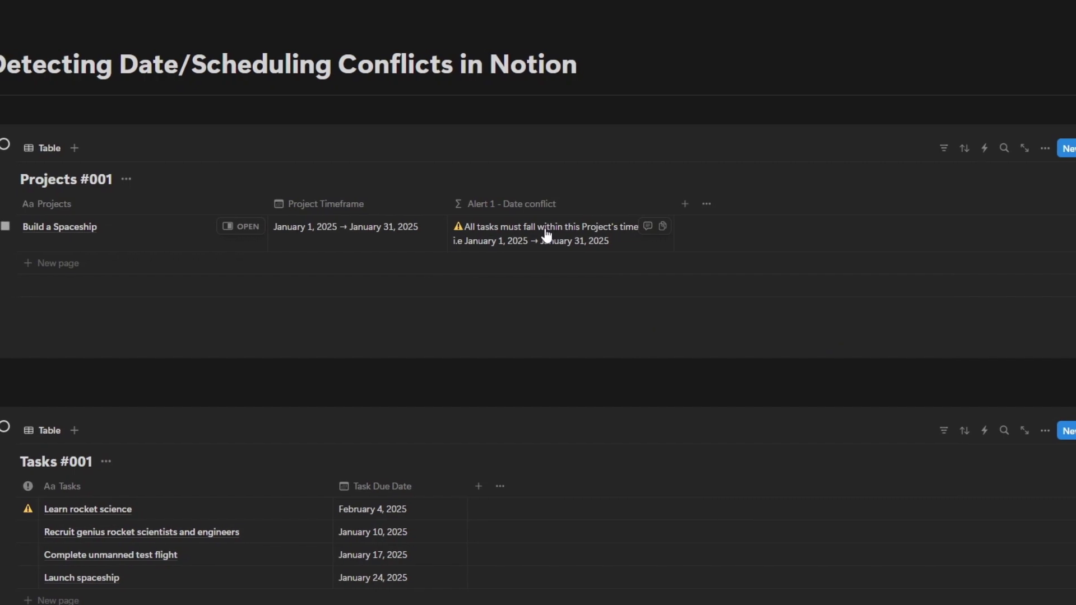
{"action": "left_click", "coordinate": [529, 204]}
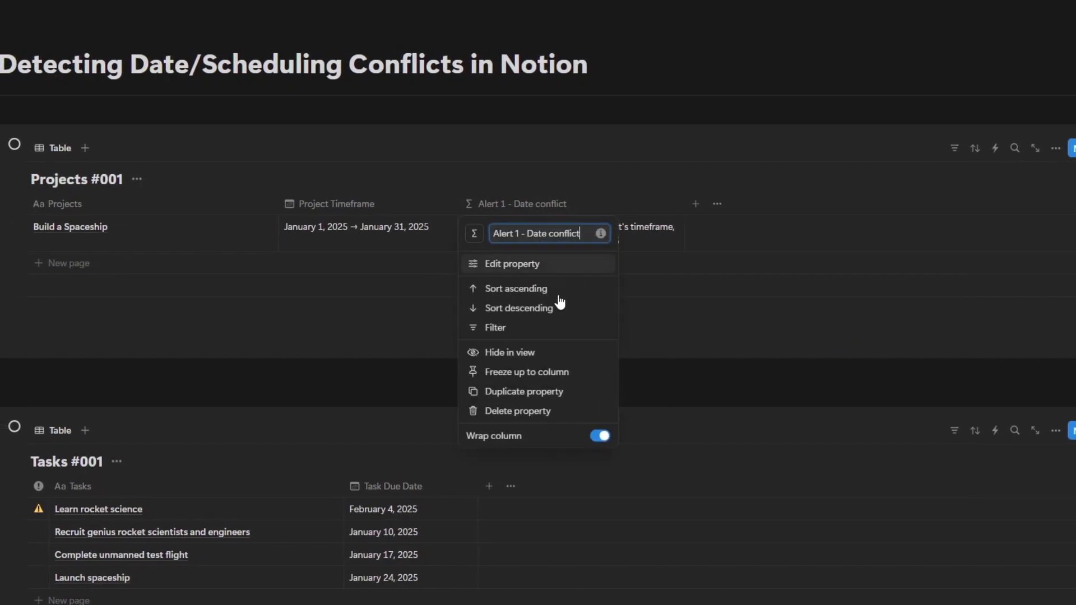
{"action": "left_click", "coordinate": [542, 352]}
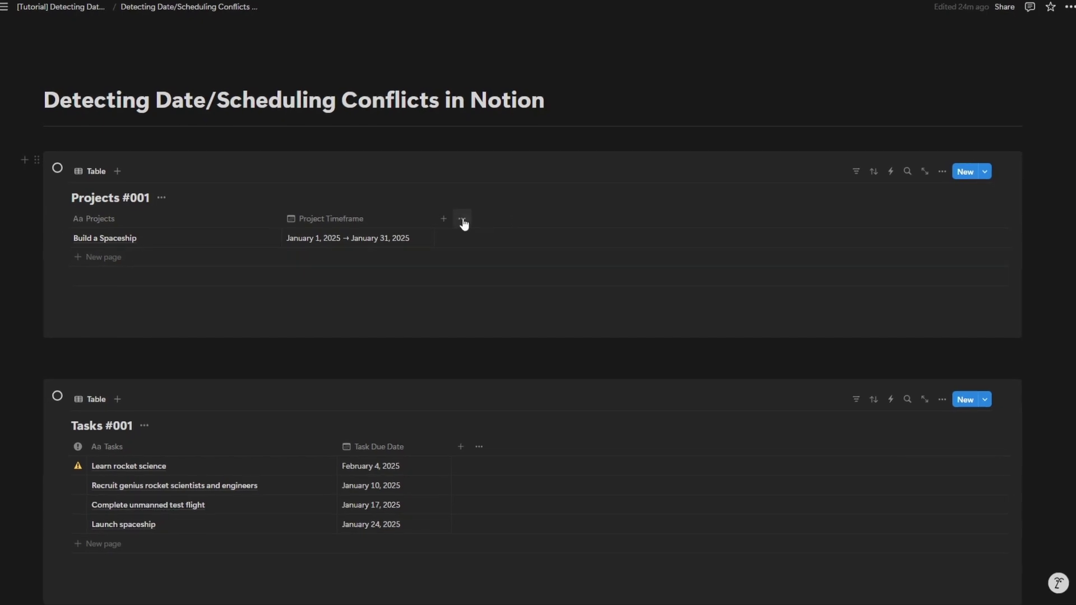
Add a Formula property named "Conflict" to the Projects #001 table with the formula if(empty(Alert 1 - Date conflict),"","⚠")
{"action": "left_click", "coordinate": [445, 219]}
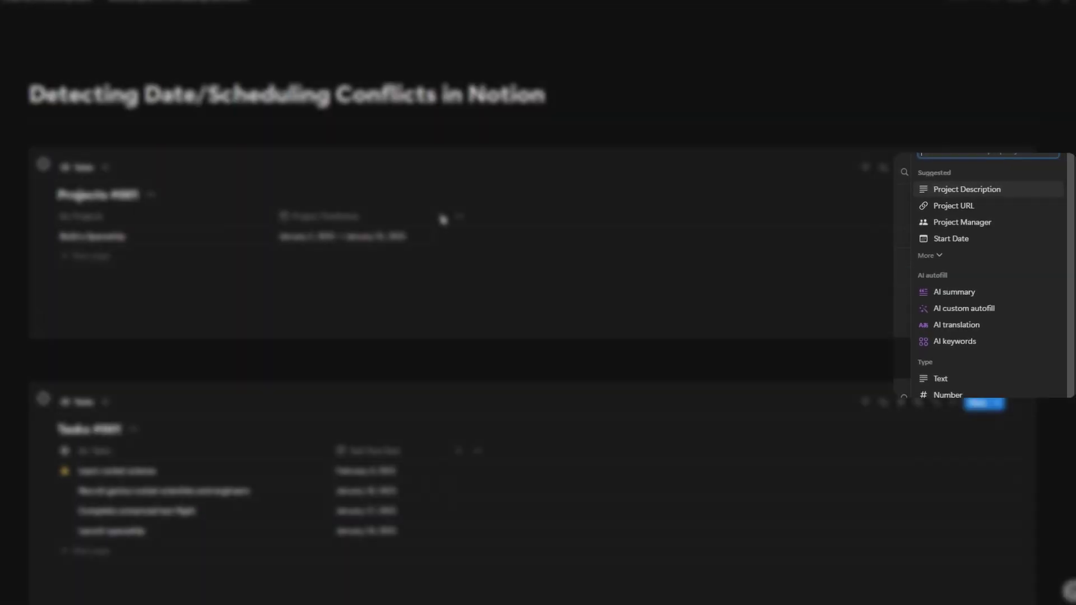
{"action": "type", "text": "form"}
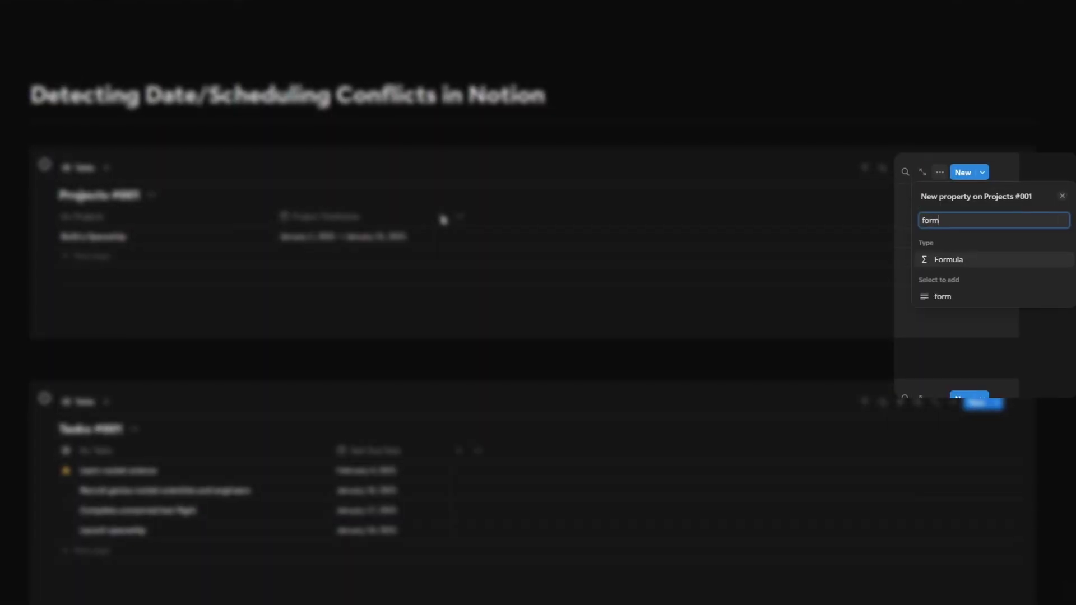
{"action": "left_click", "coordinate": [944, 261]}
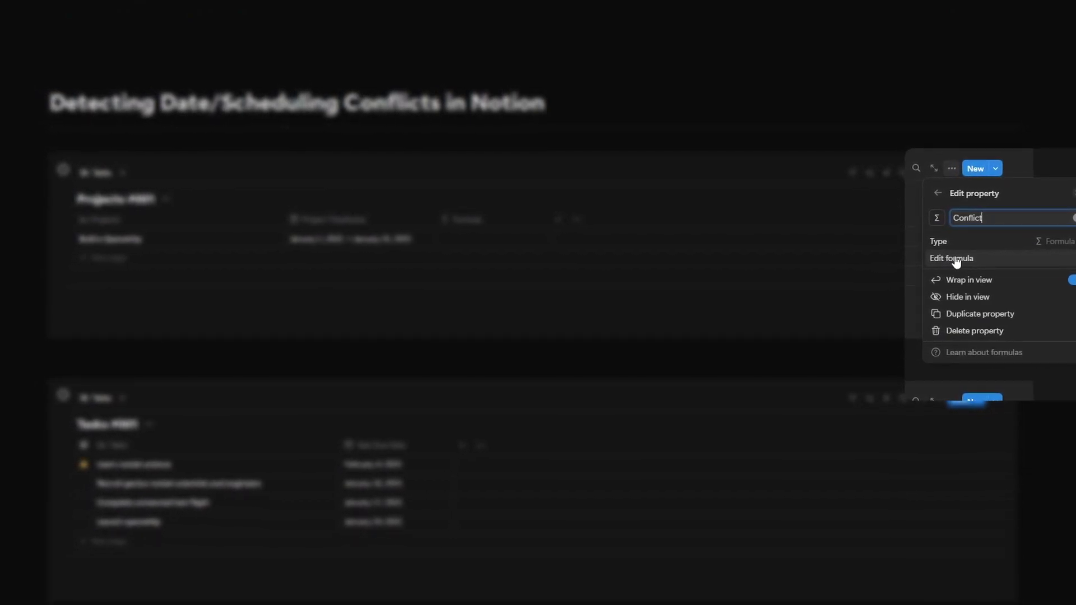
{"action": "left_click", "coordinate": [956, 261]}
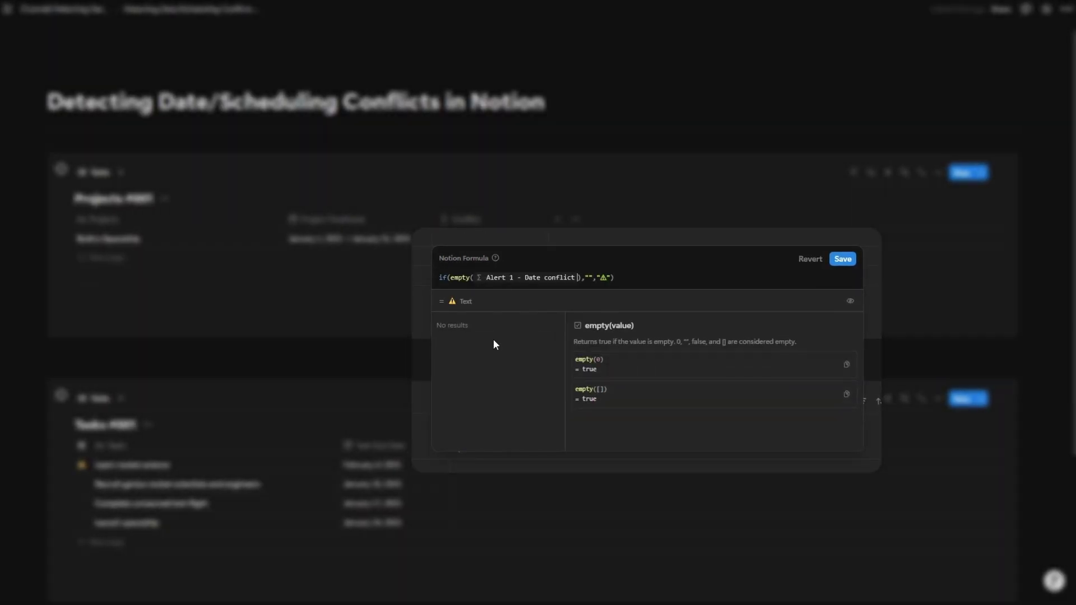
{"action": "key", "text": "Escape"}
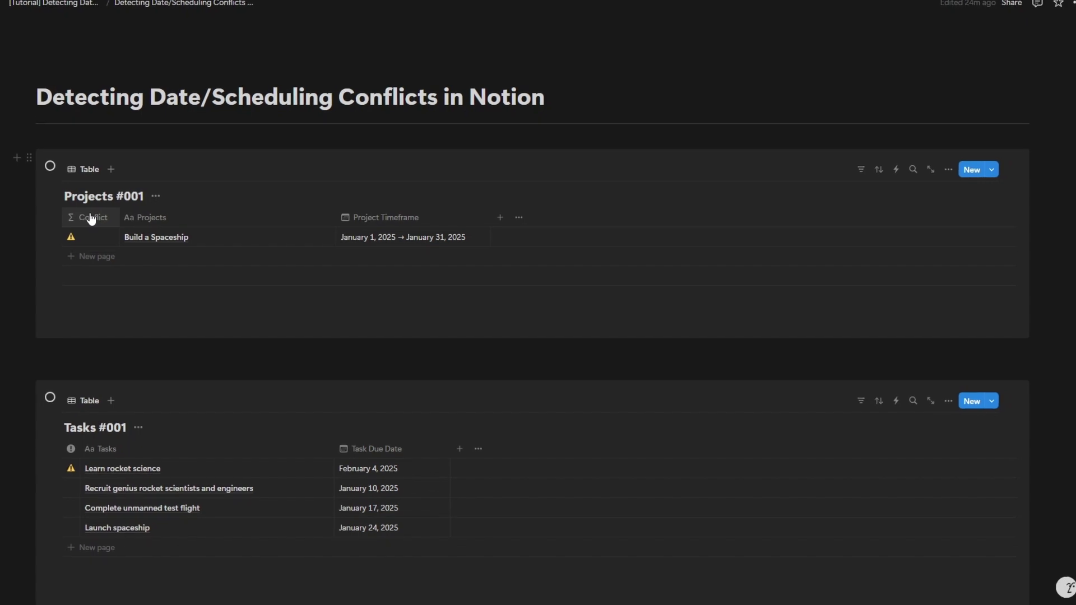
Change the Conflict property in Projects #001 to the Checkbox type and narrow its column to icon width
{"action": "left_click", "coordinate": [137, 268]}
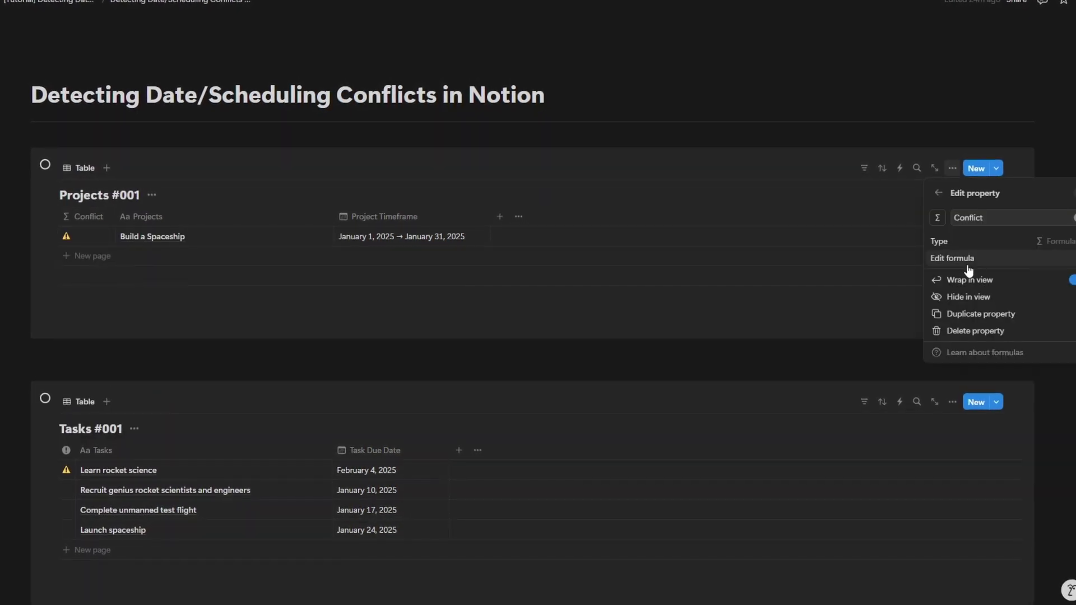
{"action": "left_click", "coordinate": [1003, 259]}
{"action": "left_click", "coordinate": [965, 411]}
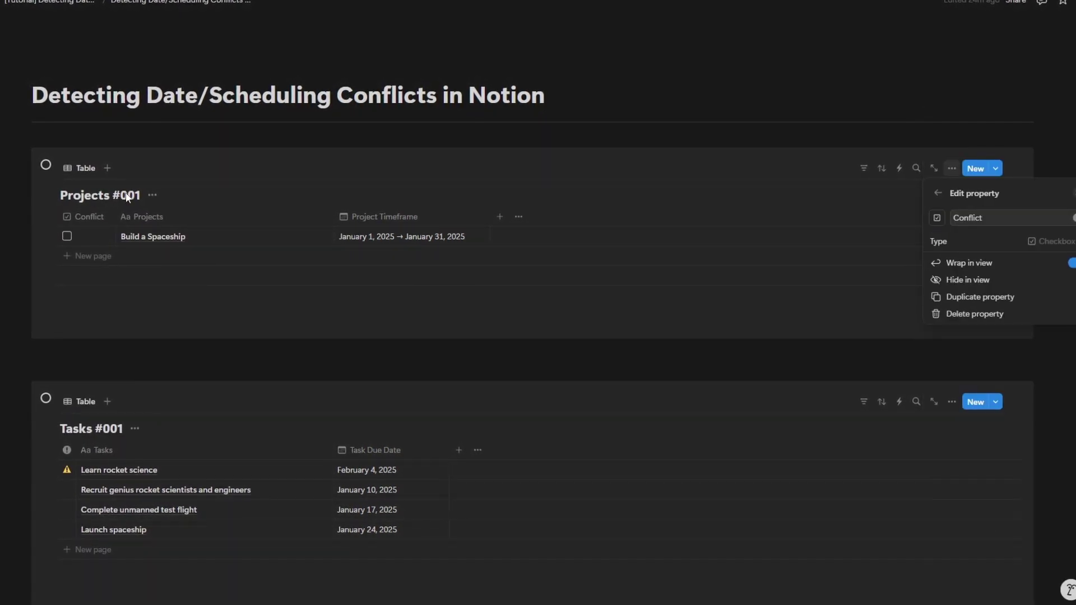
{"action": "left_click", "coordinate": [394, 166]}
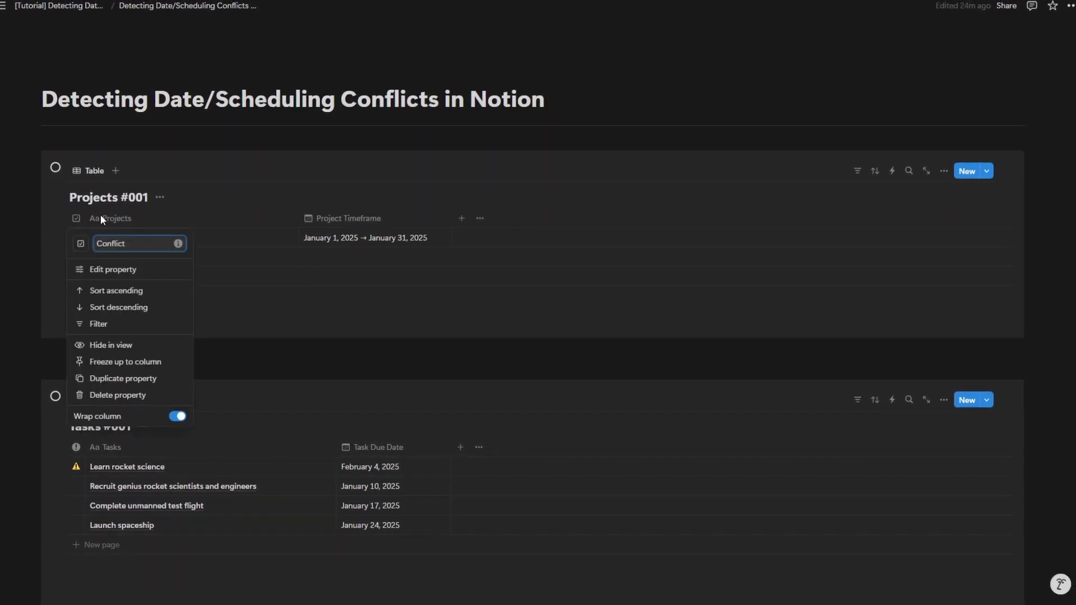
Change the Conflict property's type back to Formula and give it the exclamation circle icon
{"action": "left_click", "coordinate": [134, 270]}
{"action": "left_click", "coordinate": [1039, 249]}
{"action": "left_click", "coordinate": [949, 475]}
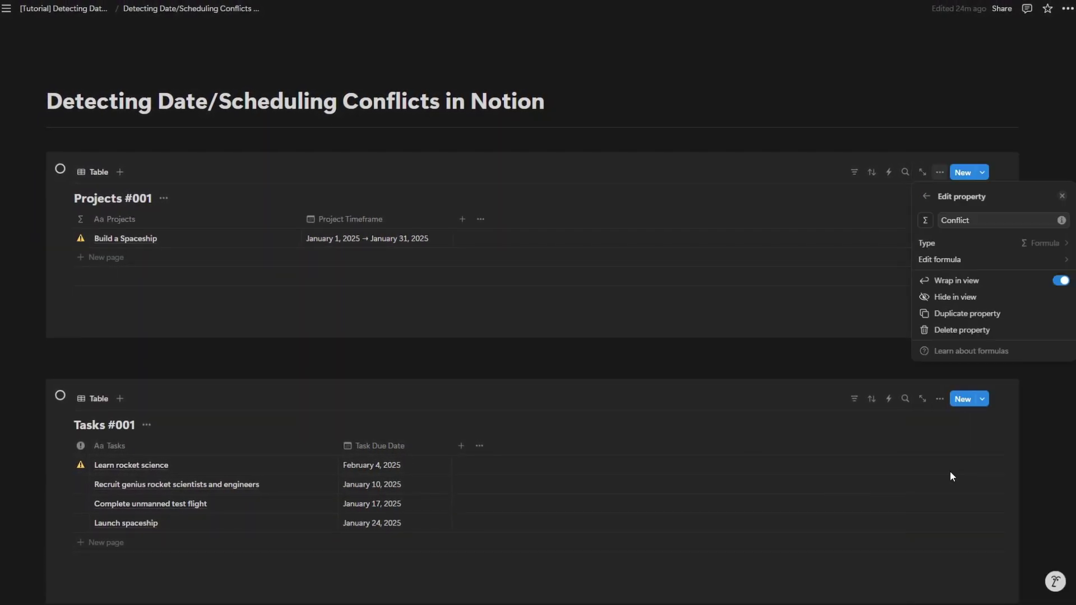
{"action": "left_click", "coordinate": [348, 176]}
{"action": "left_click", "coordinate": [94, 246]}
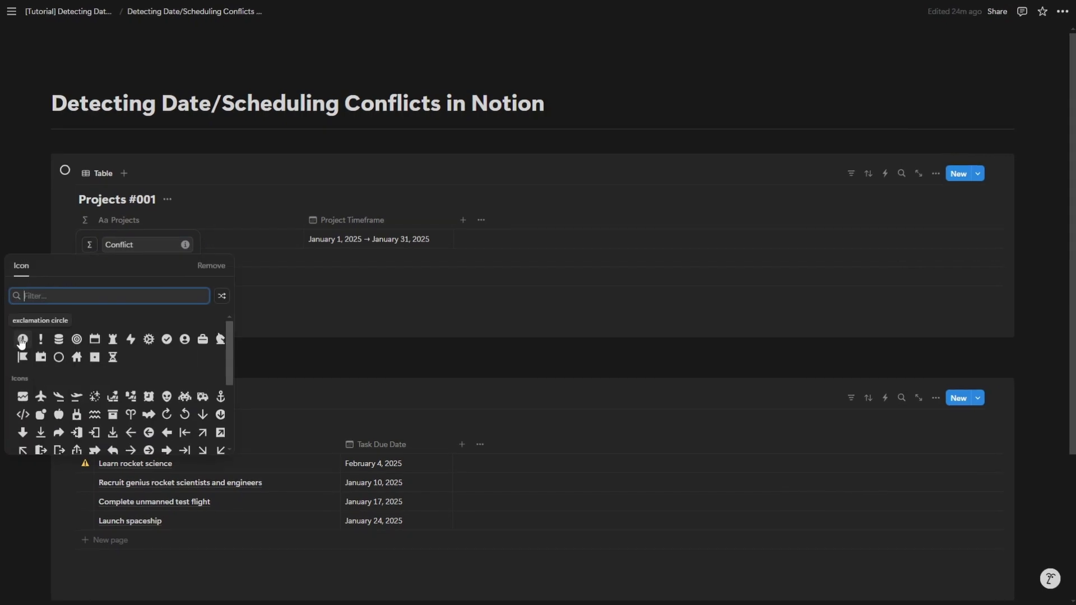
{"action": "left_click", "coordinate": [23, 342]}
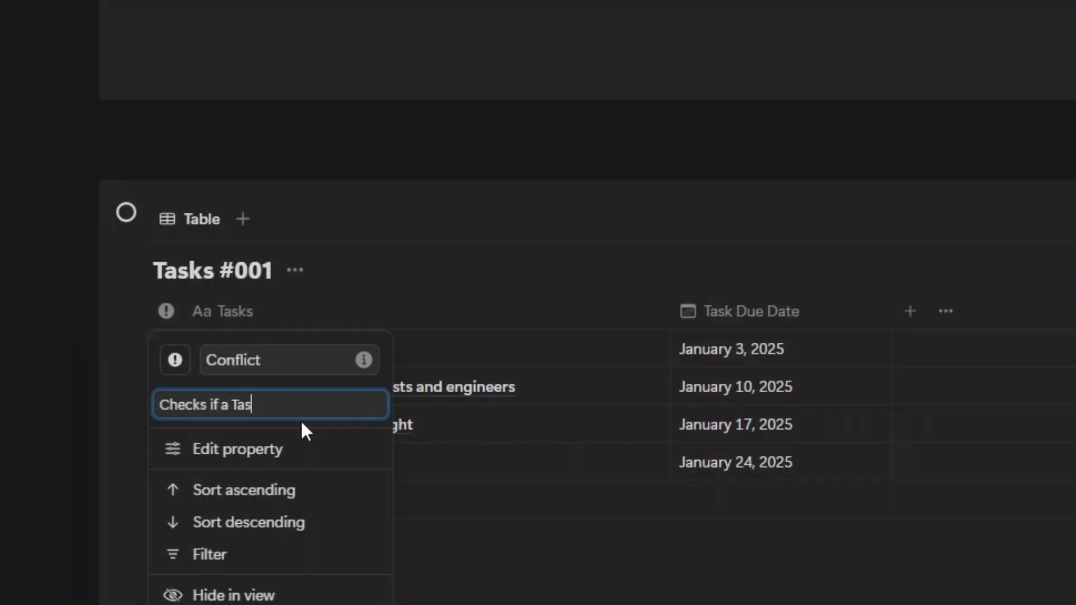
Describe the Tasks #001 Conflict property as "Checks if a Task has a due date that falls outside the timeframe of its parent Project."
{"action": "type", "text": "k has a due date that c"}
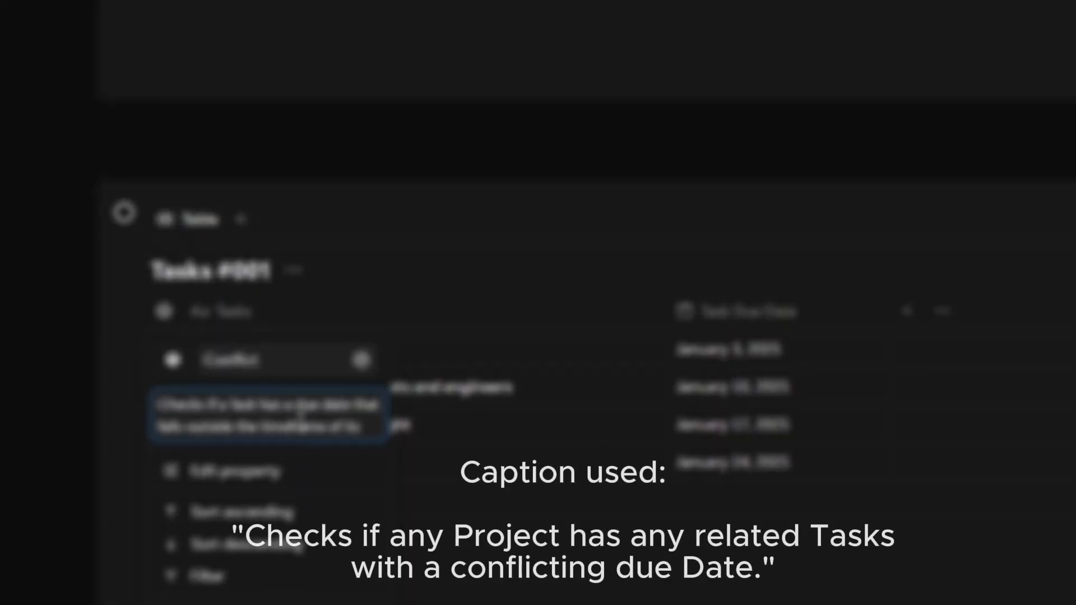
{"action": "type", "text": " parent Project."}
{"action": "key", "text": "Return"}
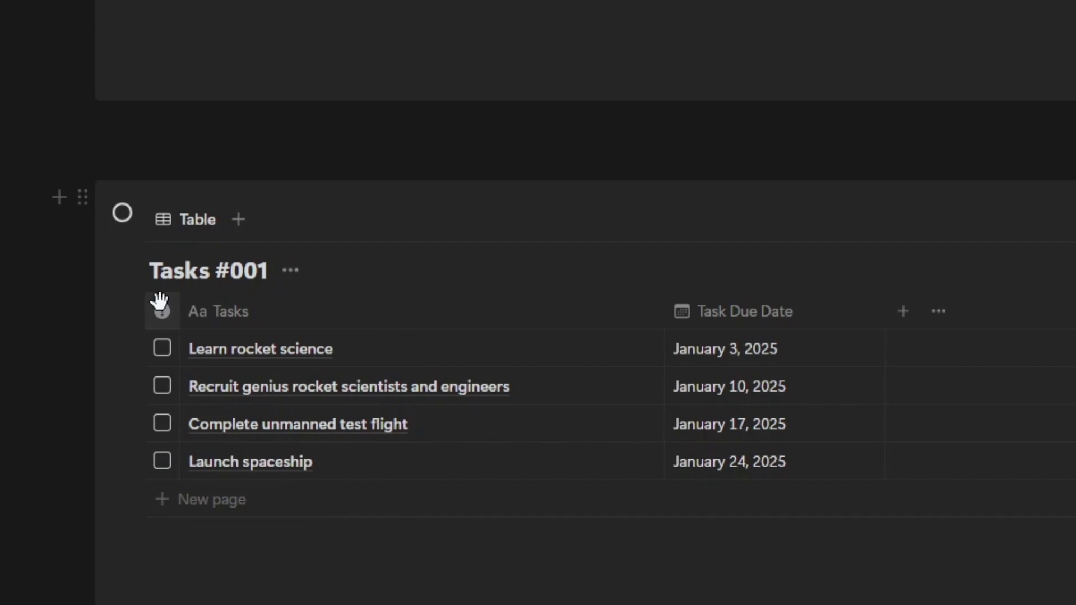
{"action": "mouse_move", "coordinate": [163, 308]}
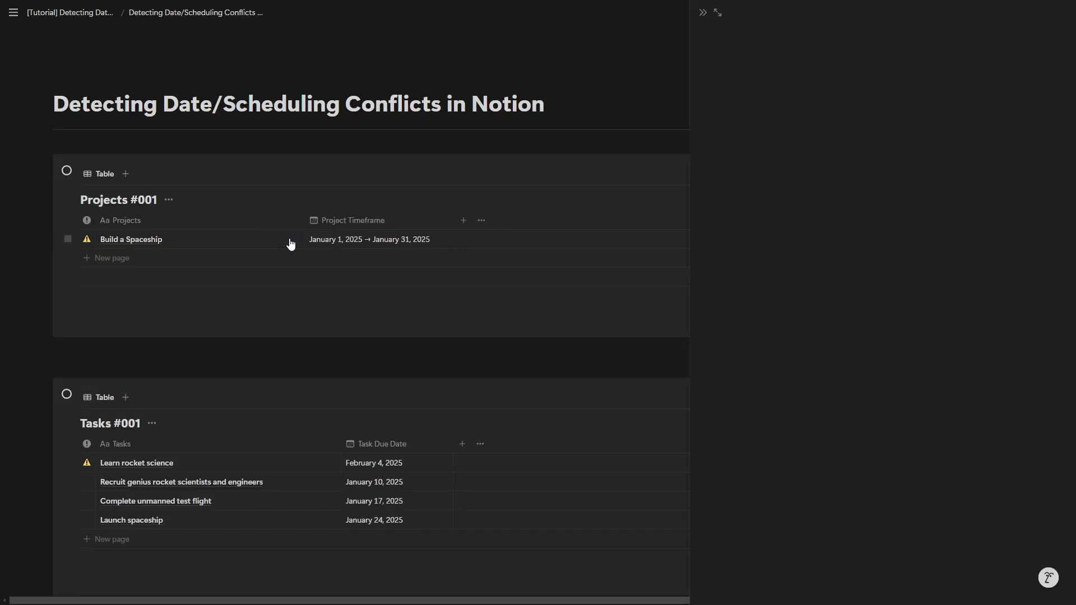
On the Build a Spaceship page, set the Conflict, No. of Task date conflicts and Tasks (Related) properties to Always hide
{"action": "left_click", "coordinate": [291, 242]}
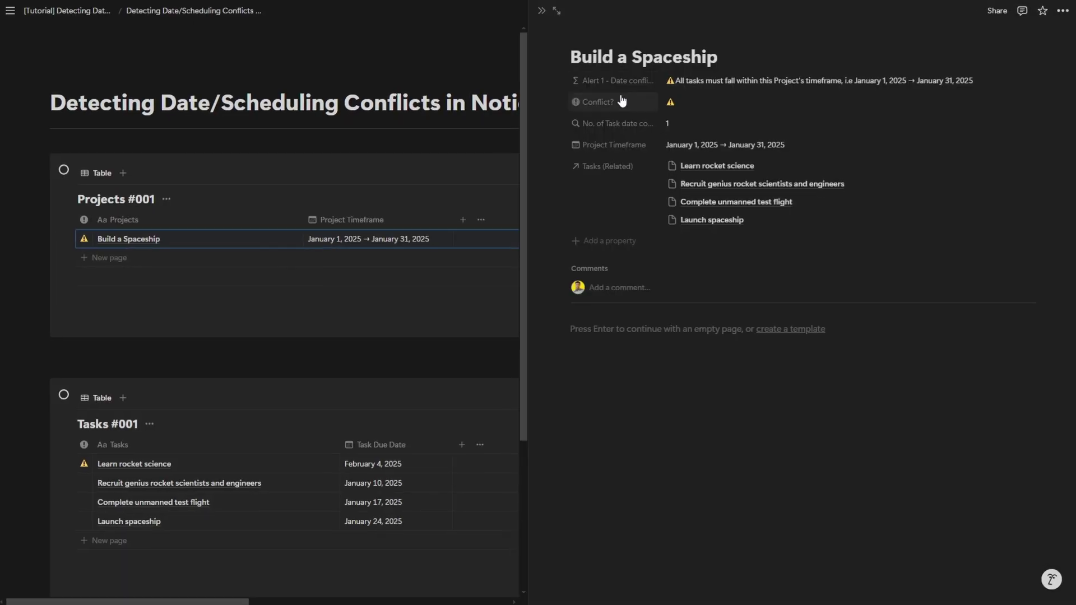
{"action": "left_click", "coordinate": [583, 100]}
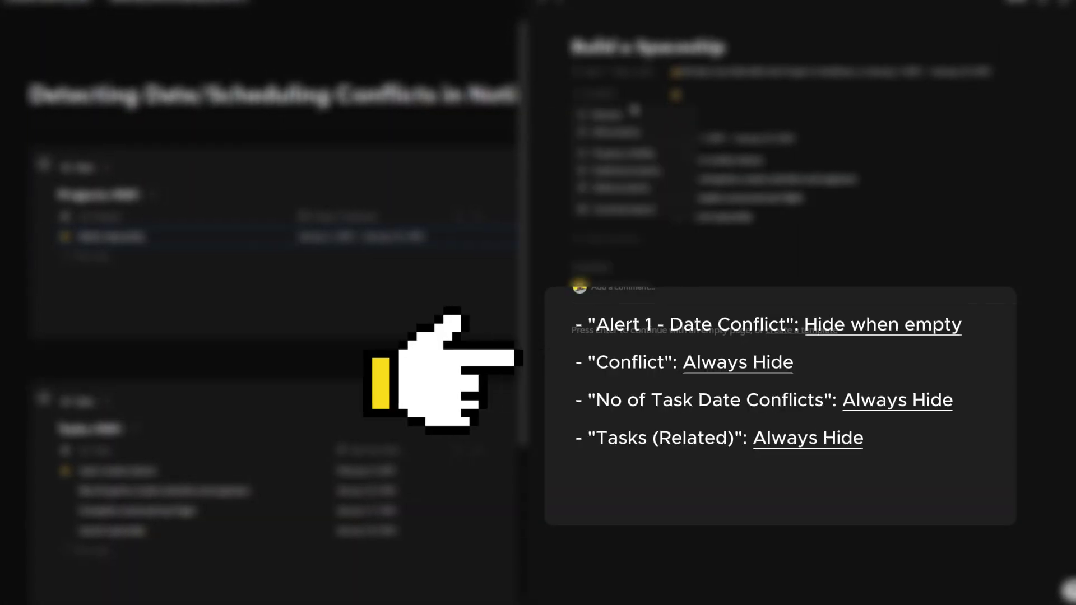
{"action": "mouse_move", "coordinate": [633, 153]}
{"action": "left_click", "coordinate": [737, 173]}
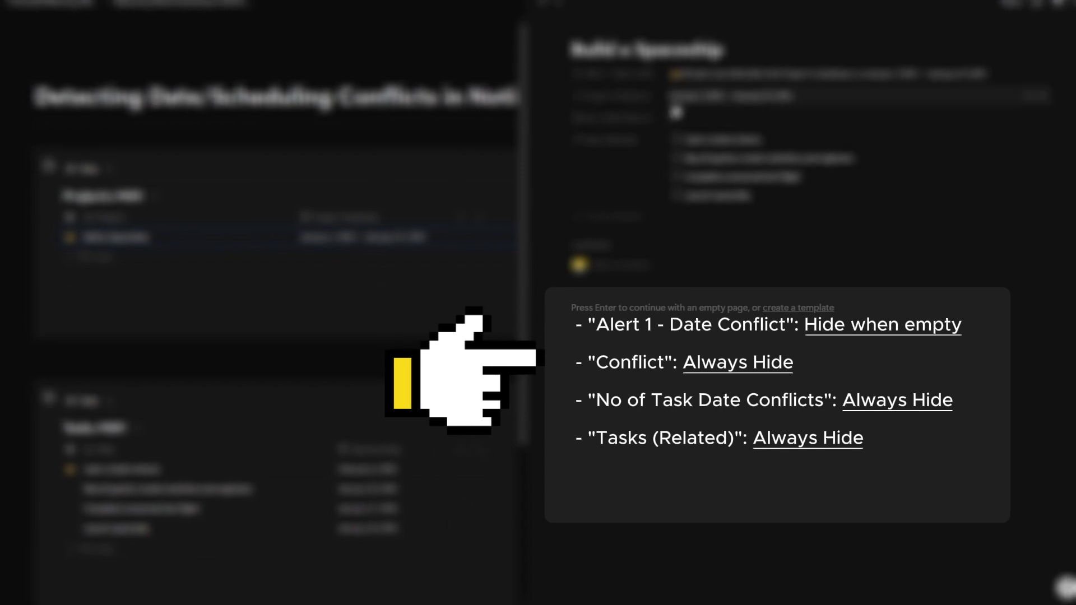
{"action": "left_click", "coordinate": [608, 139]}
{"action": "mouse_move", "coordinate": [666, 217]}
{"action": "left_click", "coordinate": [725, 235]}
{"action": "left_click", "coordinate": [611, 129]}
{"action": "mouse_move", "coordinate": [633, 174]}
{"action": "left_click", "coordinate": [729, 198]}
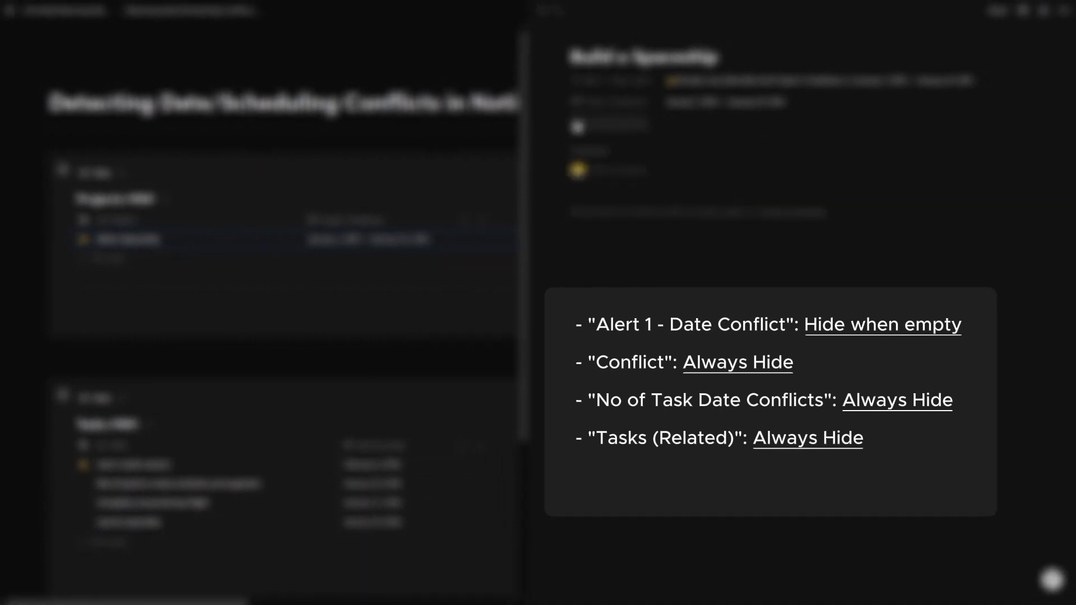
{"action": "left_click", "coordinate": [540, 11]}
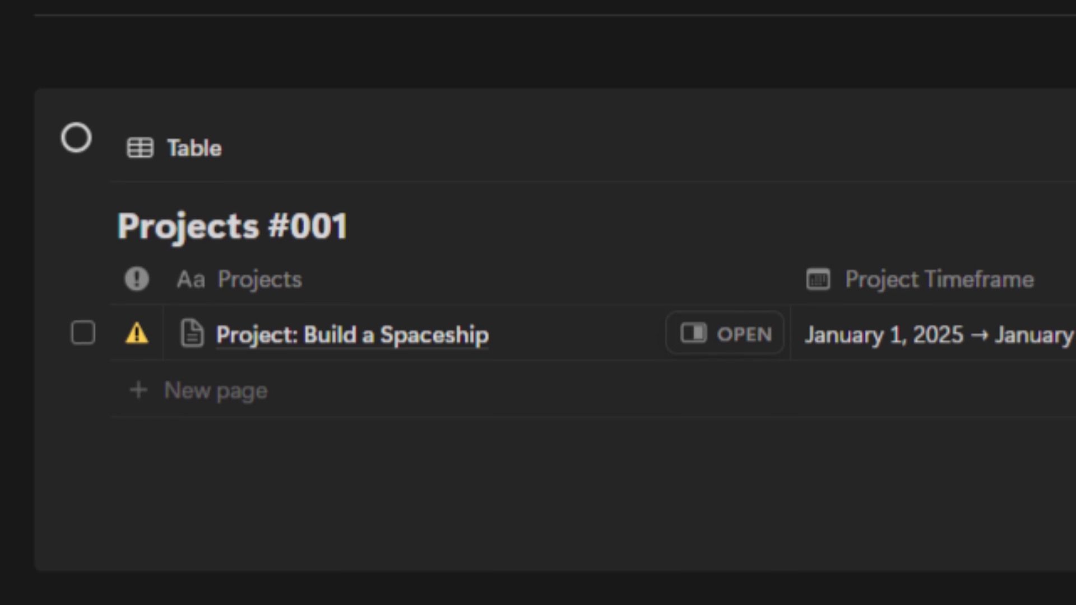
Open the Build a Spaceship project page and insert a linked view of the Tasks #001 database in its body
{"action": "left_click", "coordinate": [724, 334]}
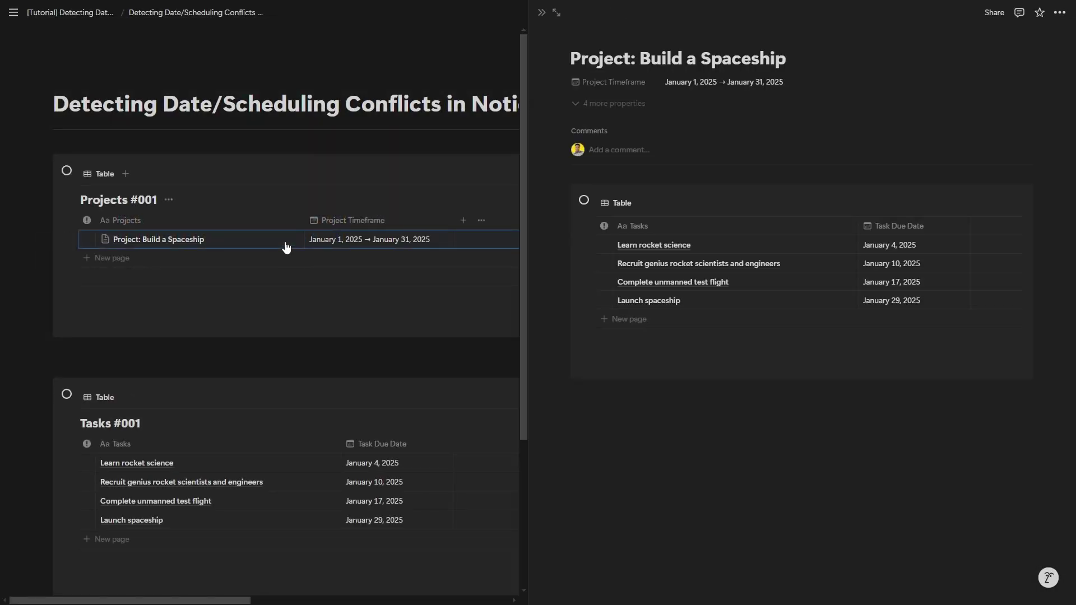
{"action": "left_click", "coordinate": [558, 17]}
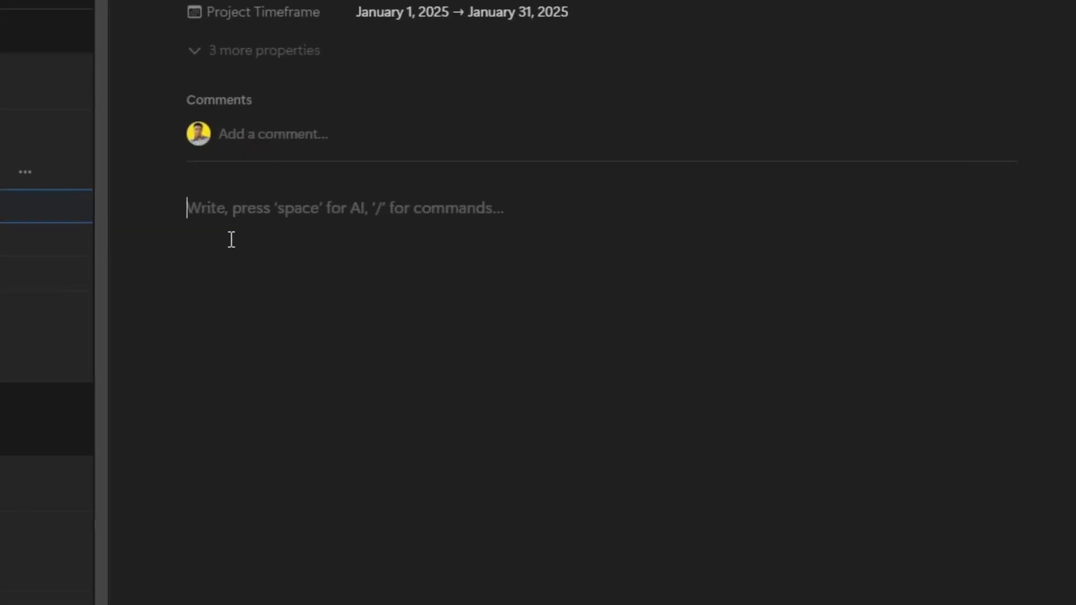
{"action": "type", "text": "/linked"}
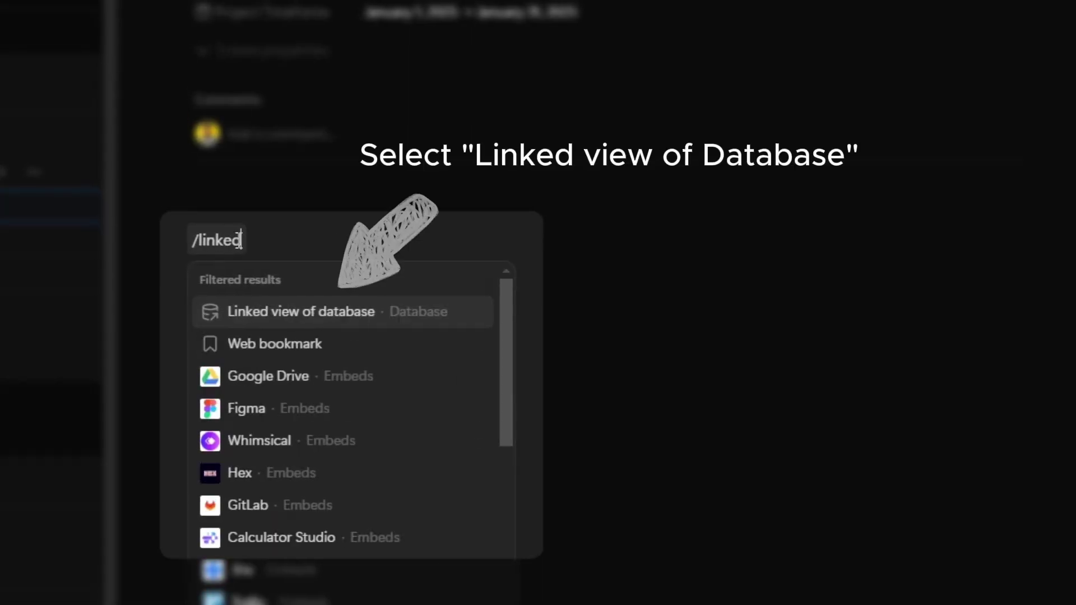
{"action": "left_click", "coordinate": [348, 311]}
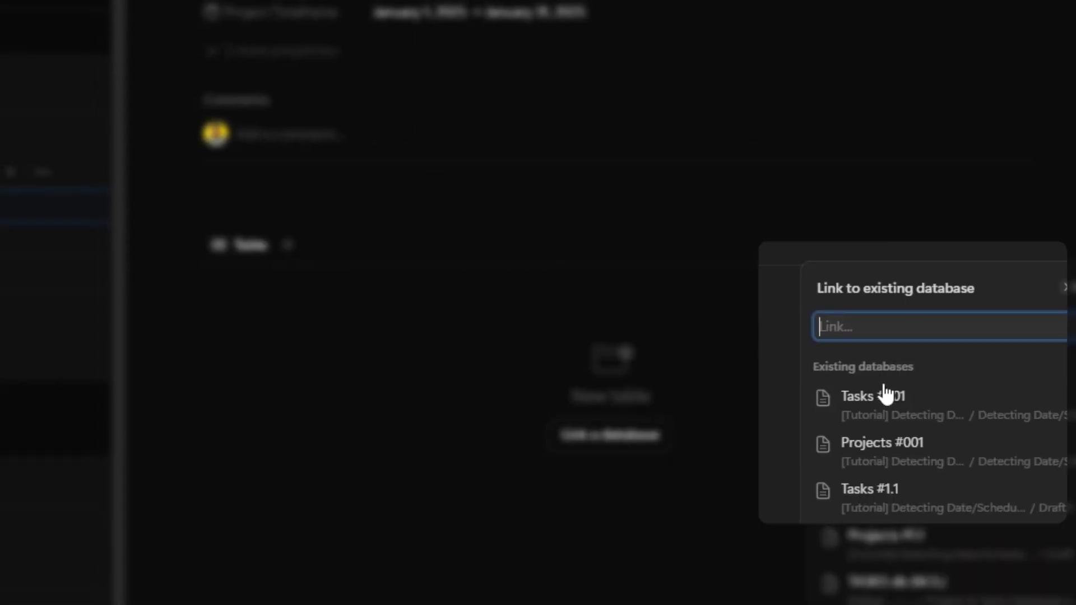
{"action": "left_click", "coordinate": [939, 422]}
{"action": "left_click", "coordinate": [576, 322]}
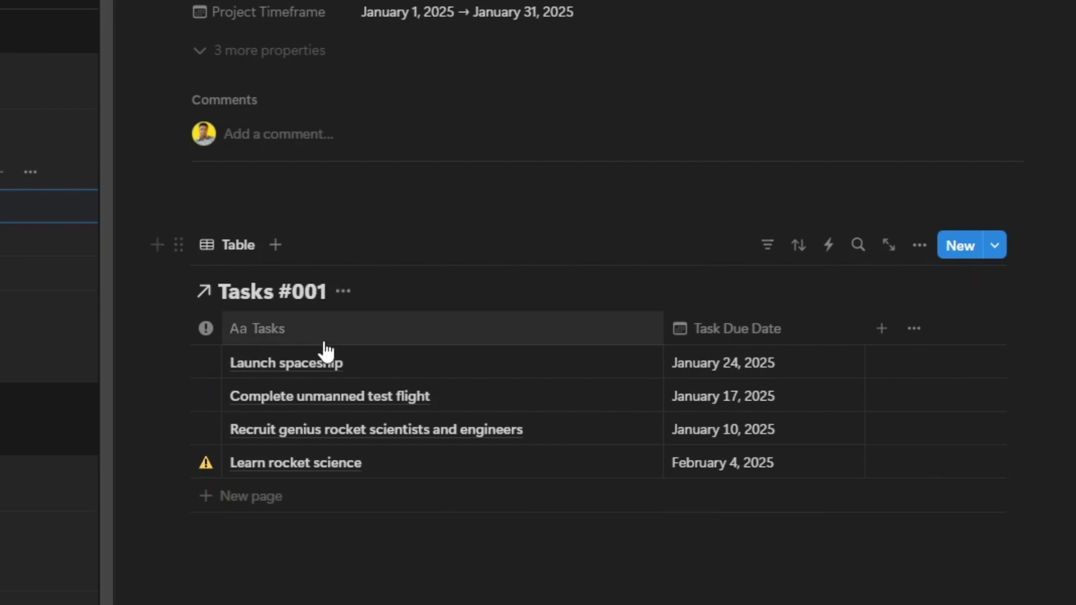
Add an advanced filter to the linked Tasks #001 view where Project (Related) contains Build a Spaceship
{"action": "left_click", "coordinate": [767, 253]}
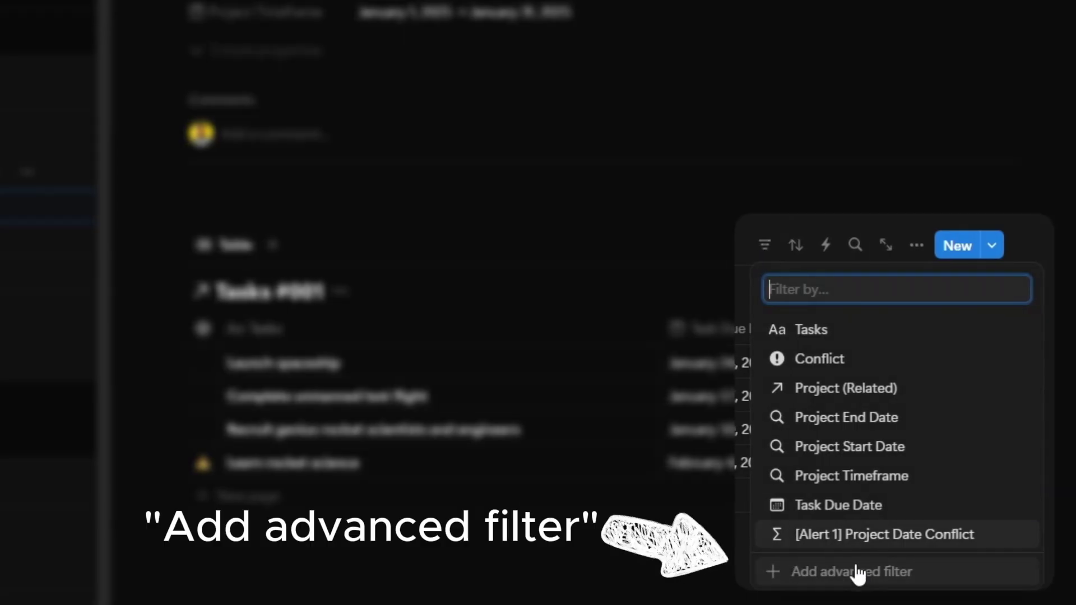
{"action": "left_click", "coordinate": [855, 573]}
{"action": "left_click", "coordinate": [305, 367]}
{"action": "left_click", "coordinate": [267, 509]}
{"action": "left_click", "coordinate": [595, 370]}
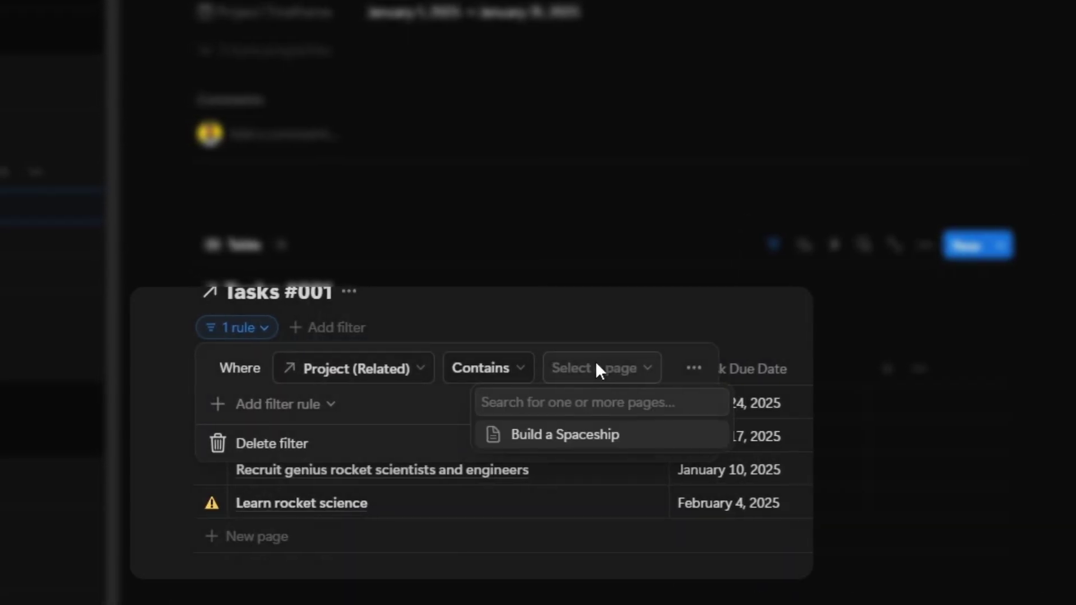
{"action": "left_click", "coordinate": [583, 437]}
{"action": "left_click", "coordinate": [432, 312]}
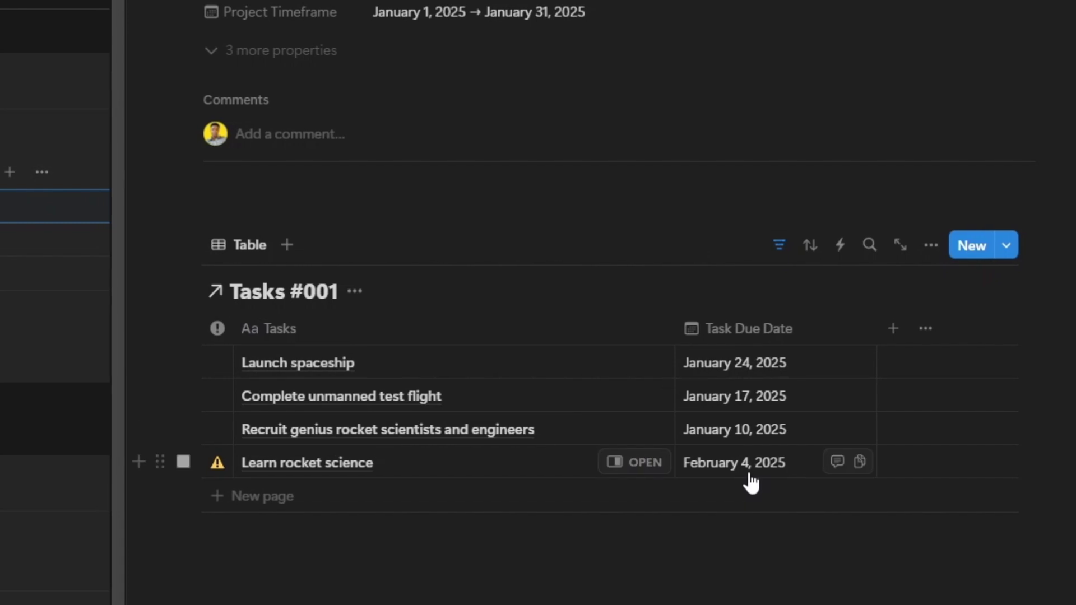
Sort the linked Tasks #001 view by Task Due Date and insert a callout block above it
{"action": "left_click", "coordinate": [811, 245]}
{"action": "left_click", "coordinate": [882, 502]}
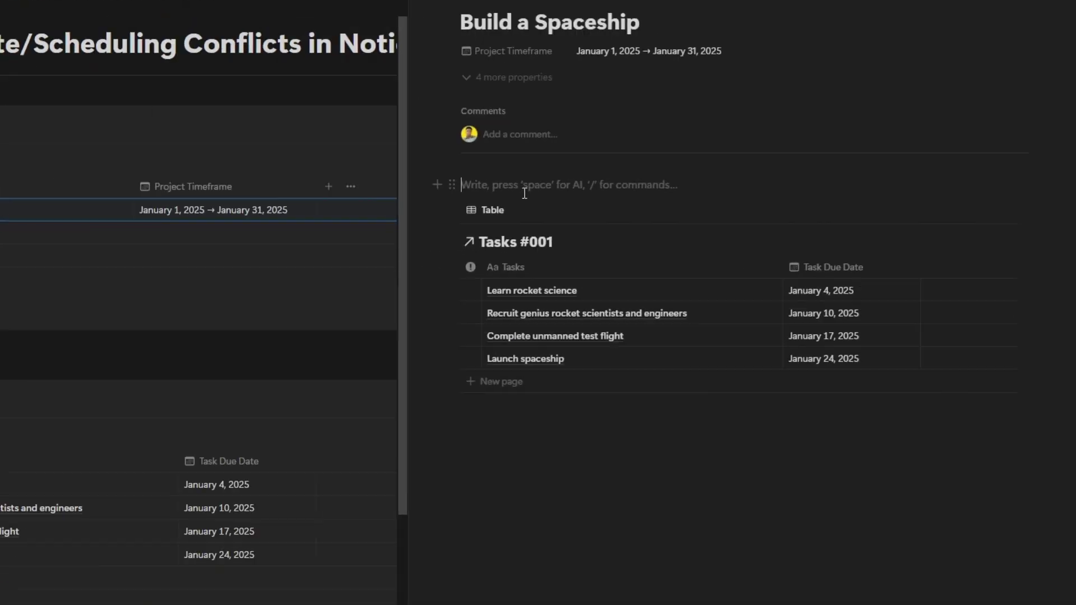
{"action": "type", "text": "/call"}
{"action": "key", "text": "Return"}
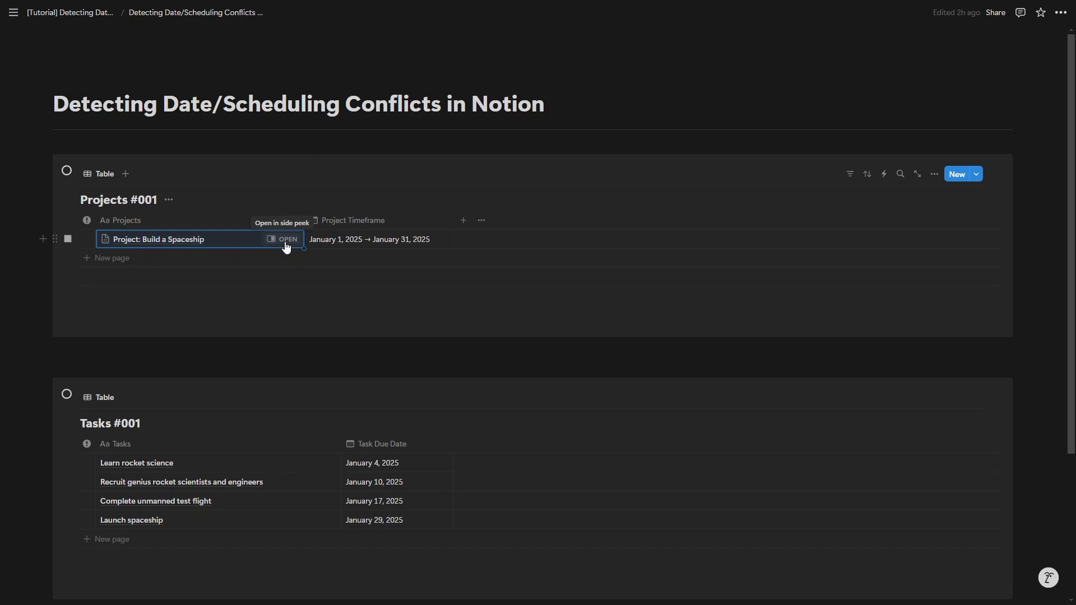
Open Project: Build a Spaceship as a full page and set the Learn rocket science due date to December 31, 2024
{"action": "left_click", "coordinate": [284, 241]}
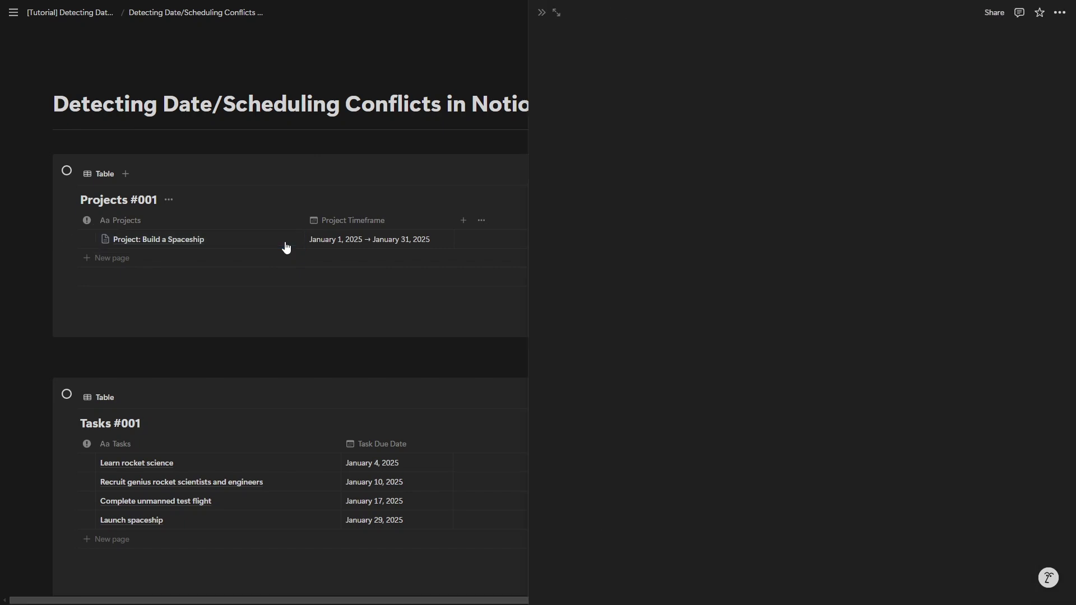
{"action": "left_click", "coordinate": [557, 17]}
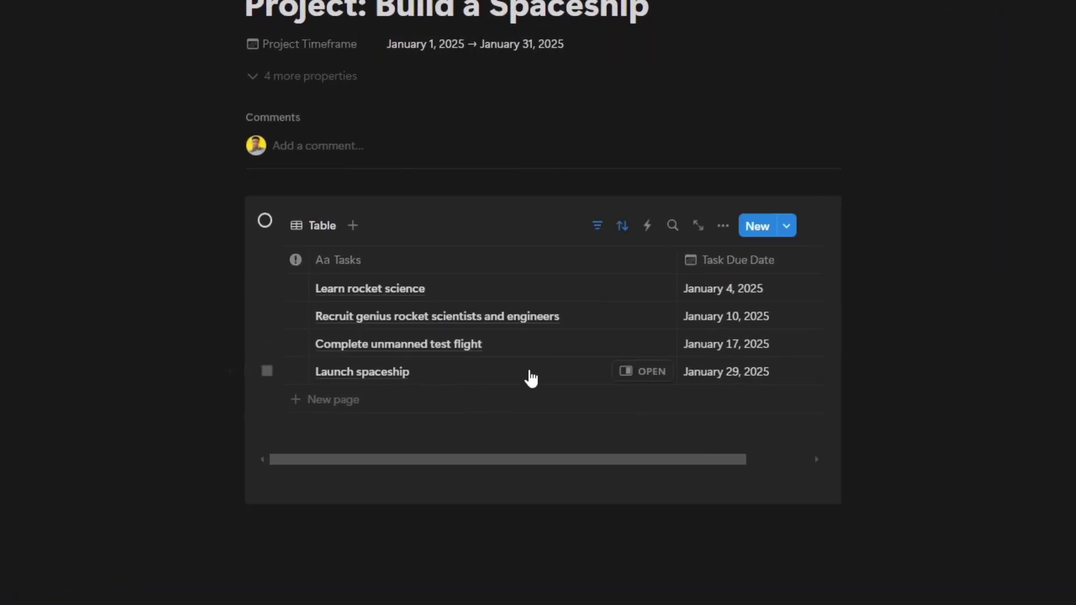
{"action": "left_click", "coordinate": [722, 291]}
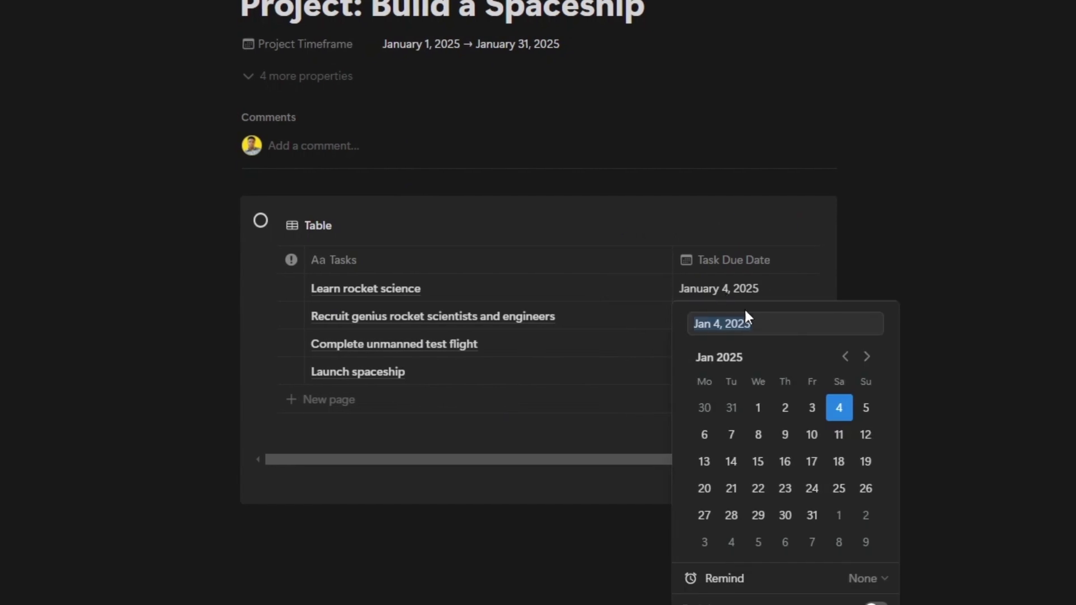
{"action": "left_click", "coordinate": [731, 409]}
{"action": "key", "text": "Escape"}
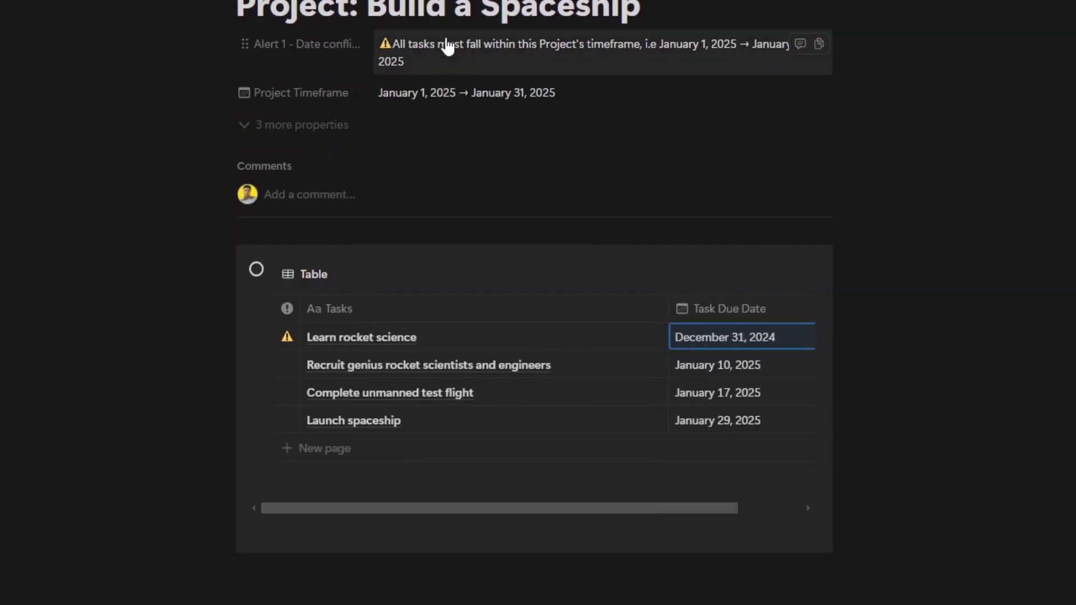
Set the Learn rocket science due date to January 4, 2025
{"action": "left_click", "coordinate": [726, 343]}
{"action": "left_click", "coordinate": [834, 149]}
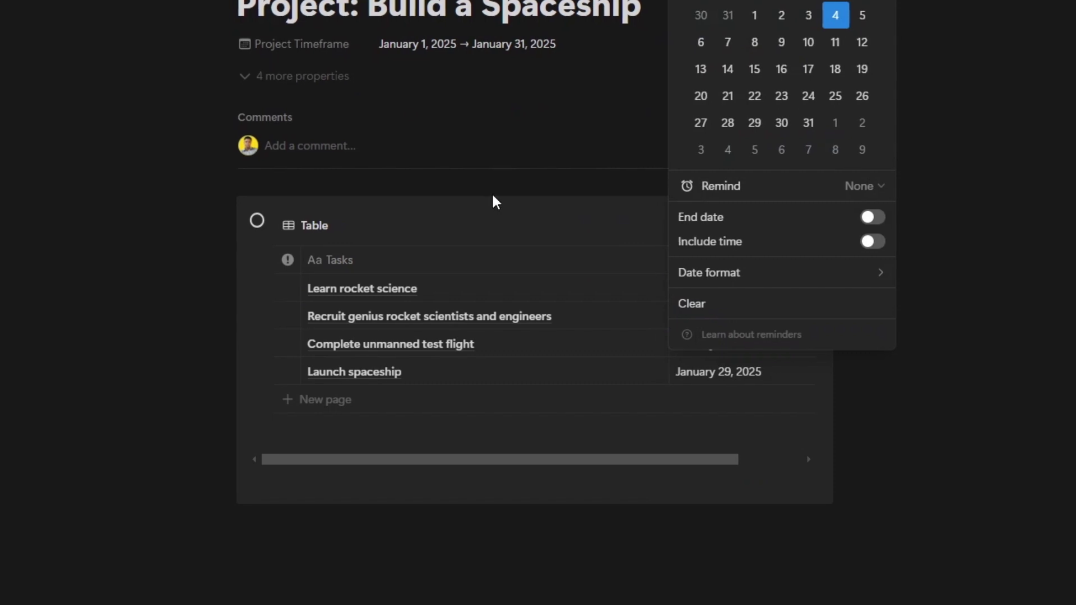
{"action": "key", "text": "Escape"}
Set the end date of the Project Timeframe for Build a Spaceship to January 15, 2025
{"action": "left_click", "coordinate": [501, 46]}
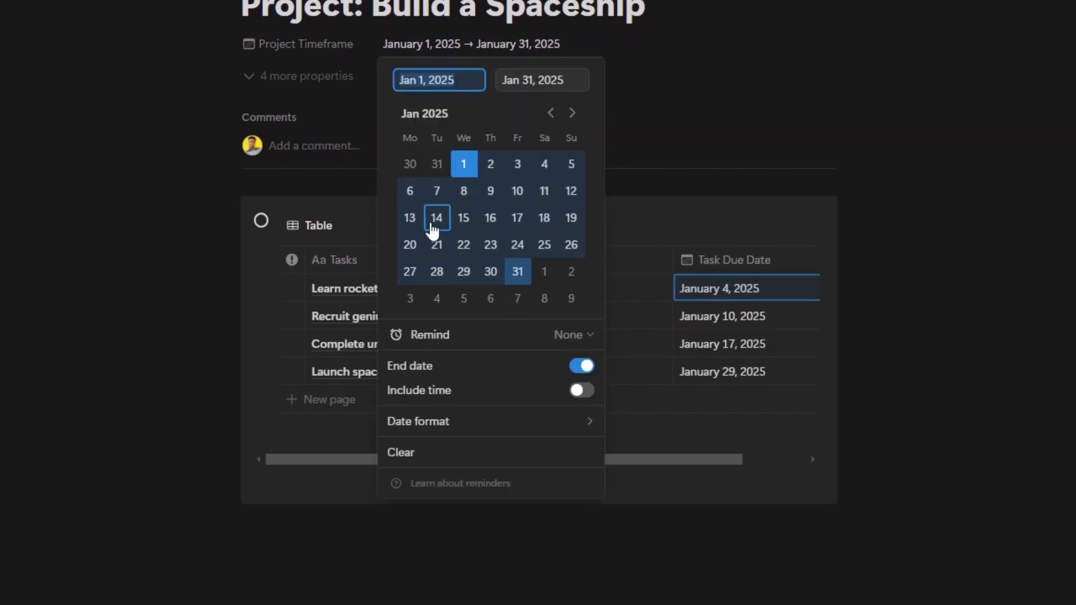
{"action": "left_click", "coordinate": [467, 219]}
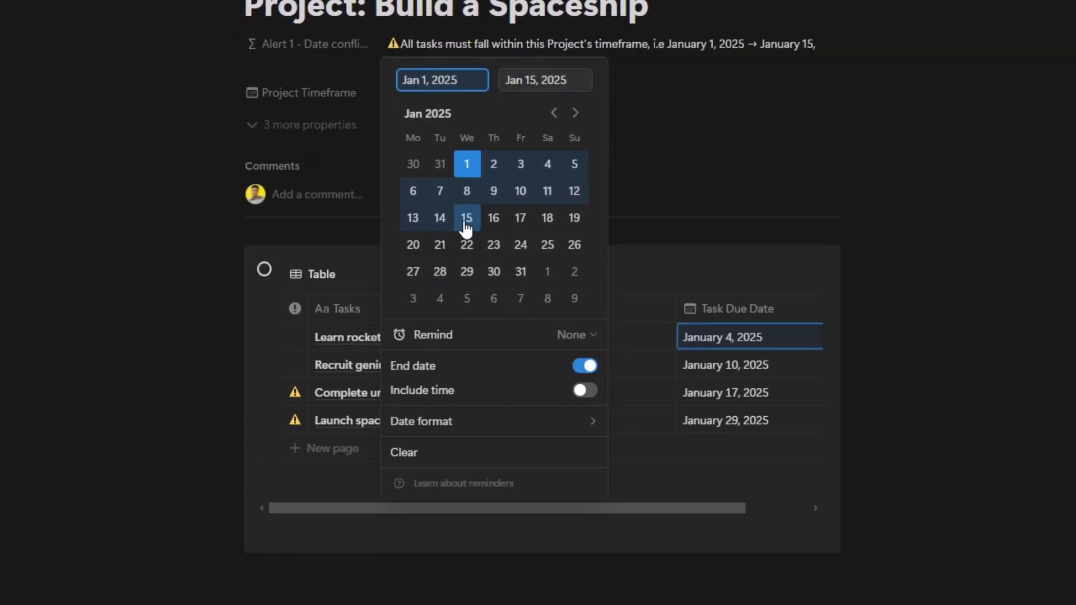
{"action": "left_click", "coordinate": [23, 308]}
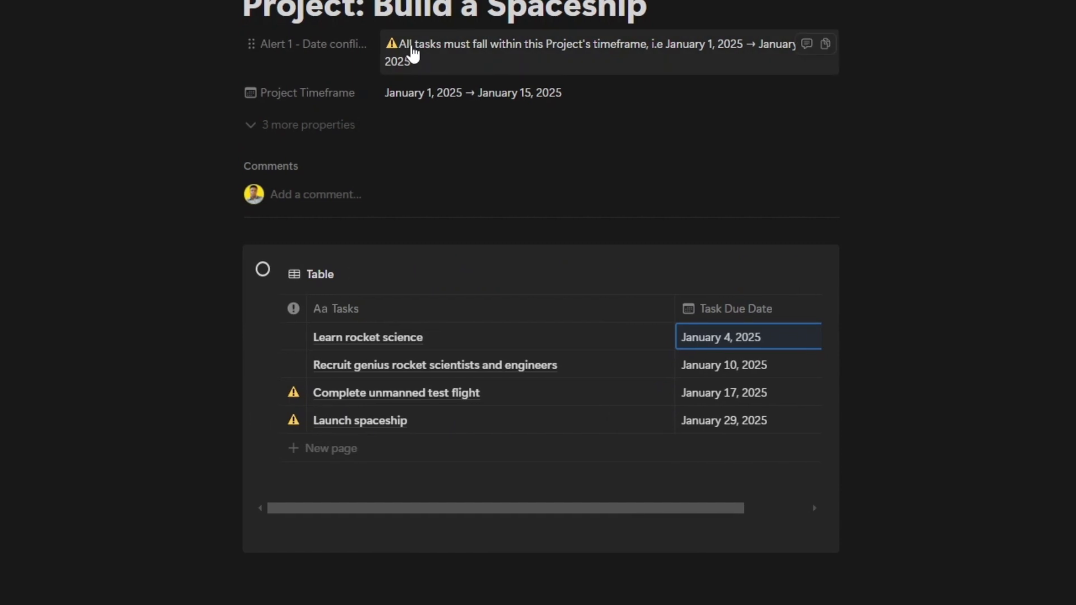
Set the Project Timeframe's end date back to January 31, 2025
{"action": "left_click", "coordinate": [533, 92]}
{"action": "left_click", "coordinate": [511, 320]}
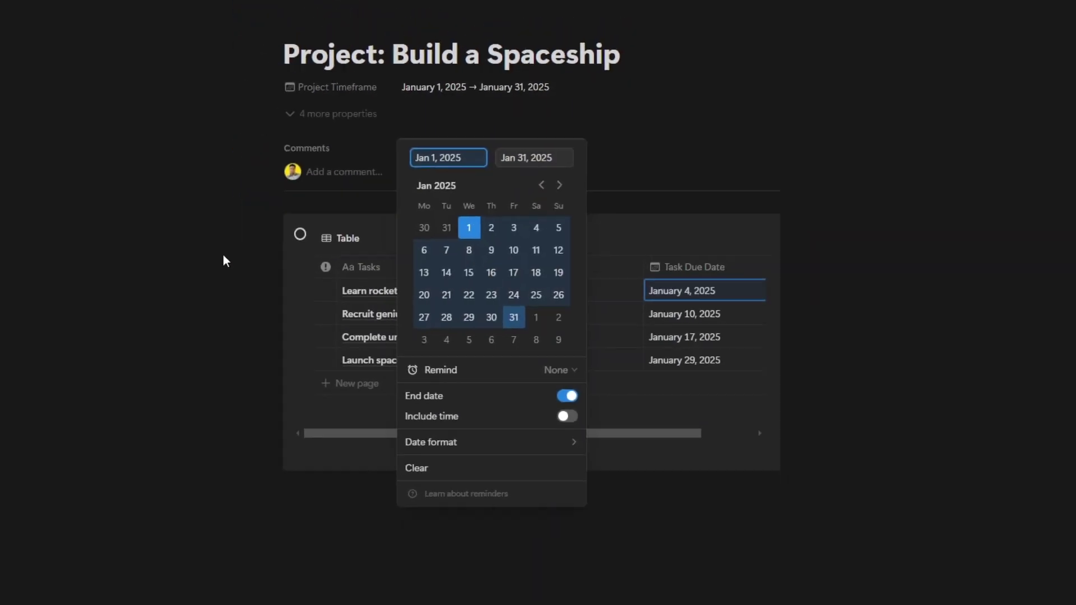
{"action": "left_click", "coordinate": [156, 248]}
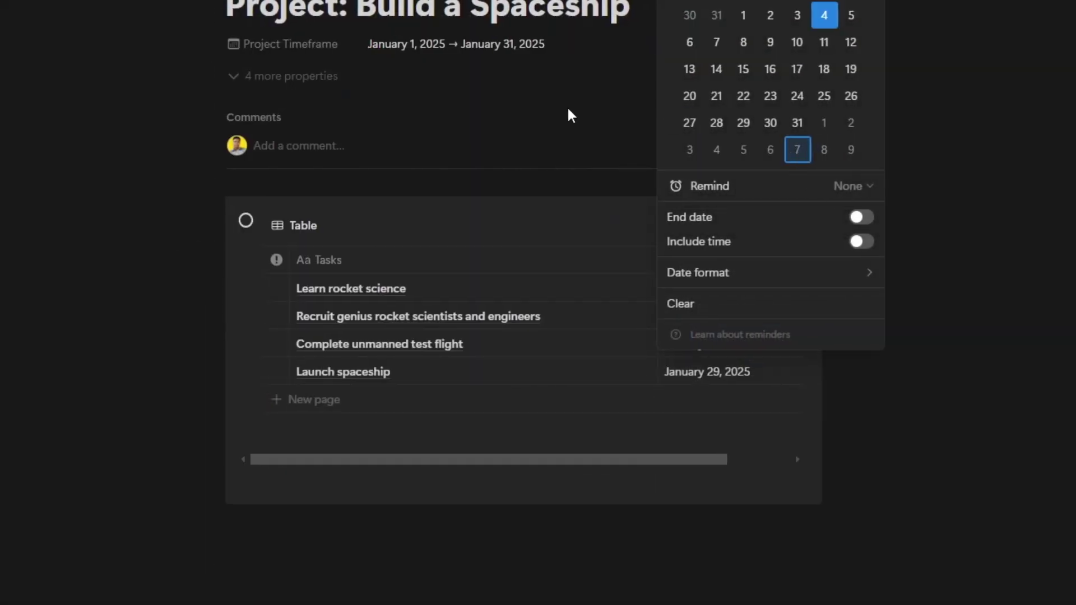
Shorten the Build a Spaceship Project Timeframe so that it ends on January 15, 2025
{"action": "left_click", "coordinate": [485, 194]}
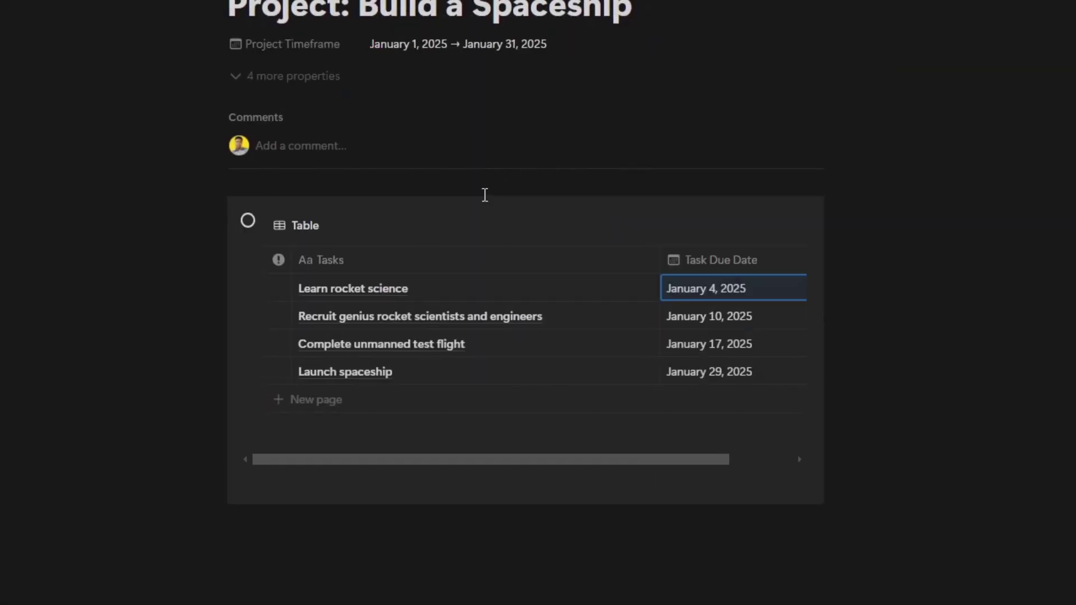
{"action": "left_click", "coordinate": [493, 43]}
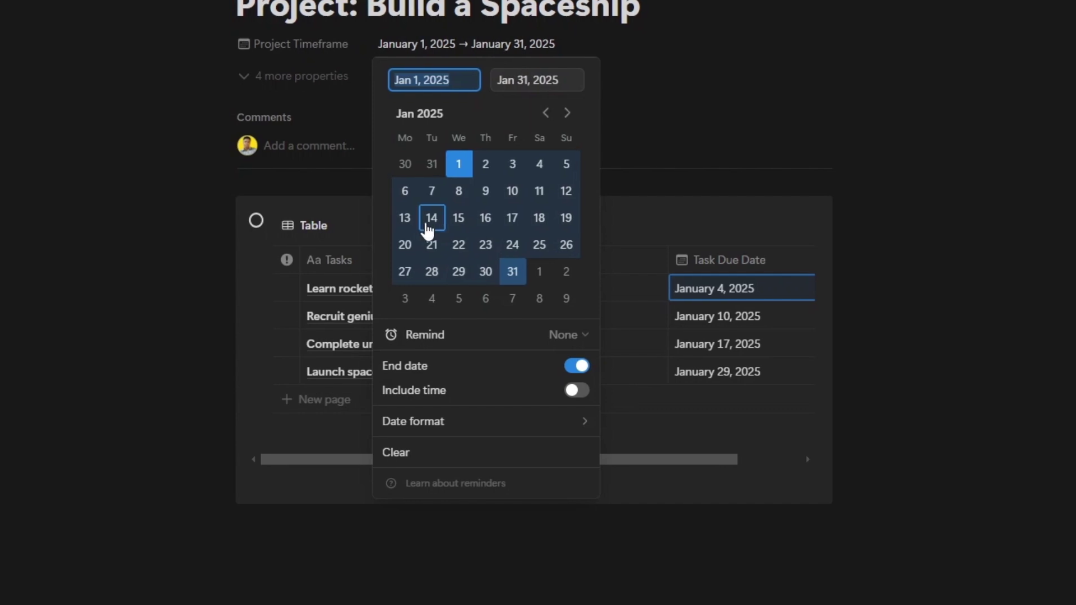
{"action": "left_click", "coordinate": [536, 78]}
{"action": "left_click", "coordinate": [461, 217]}
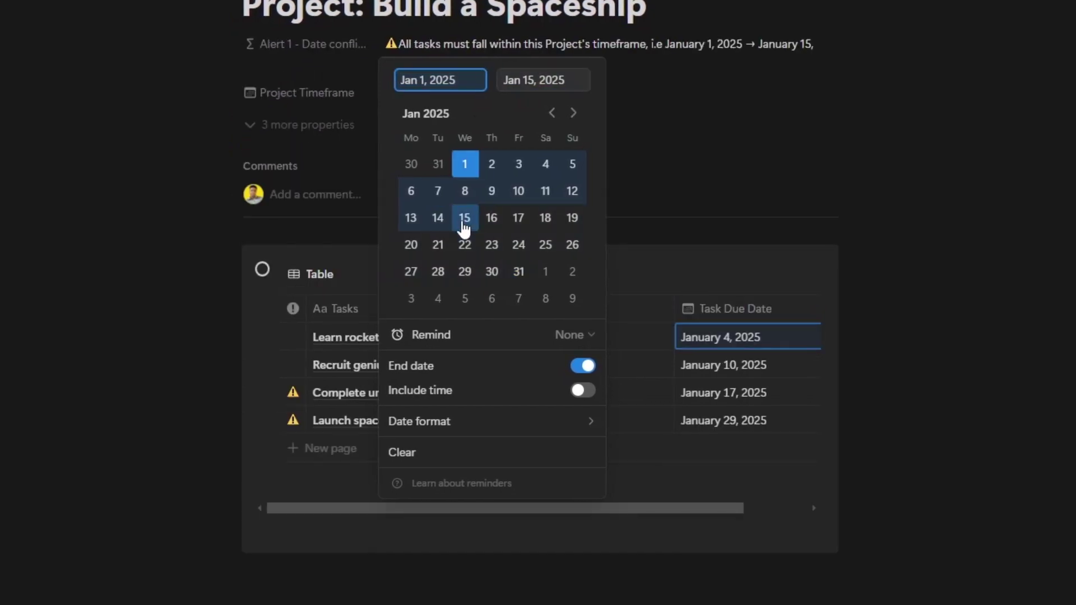
{"action": "left_click", "coordinate": [24, 310]}
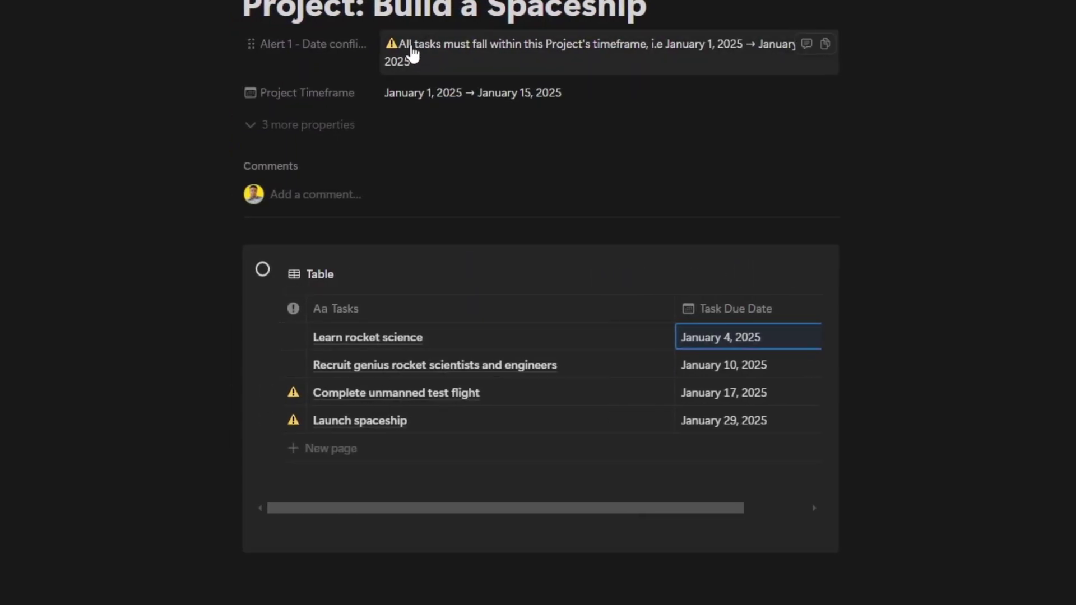